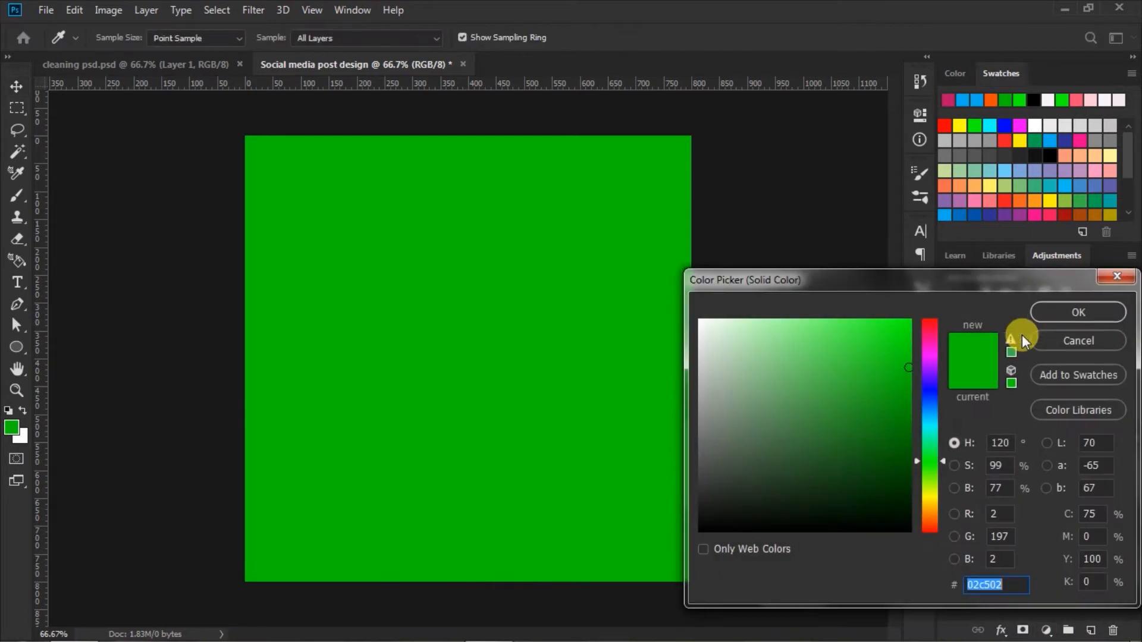
Step: Set the solid colour fill to green #02c502 and apply it as a fill layer over the whole canvas
left_click(1005, 103)
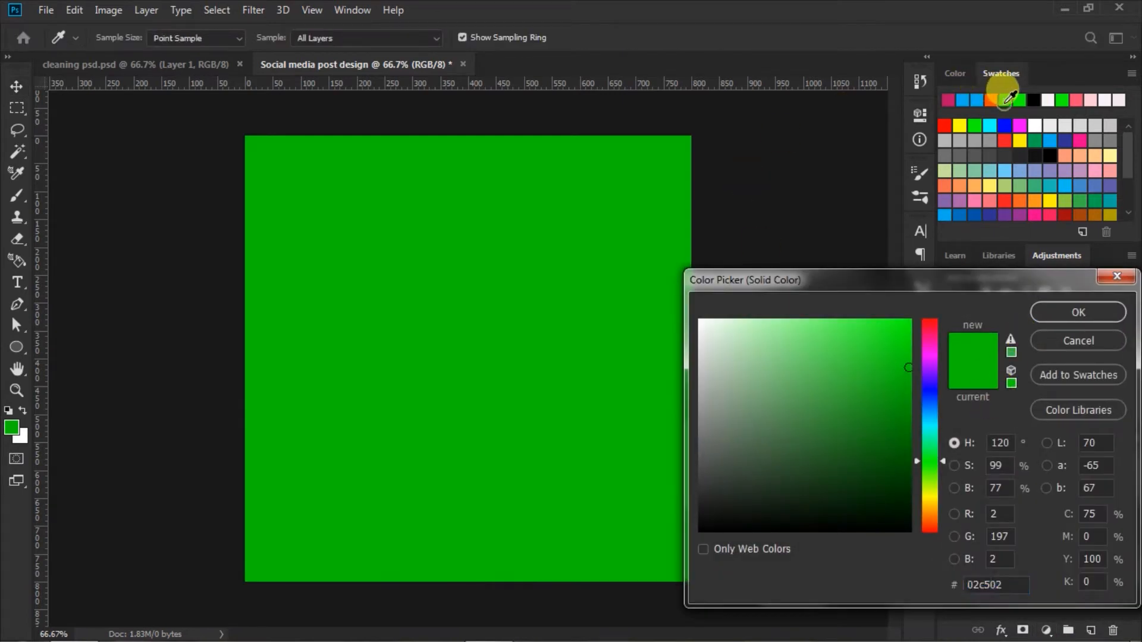
left_click(987, 582)
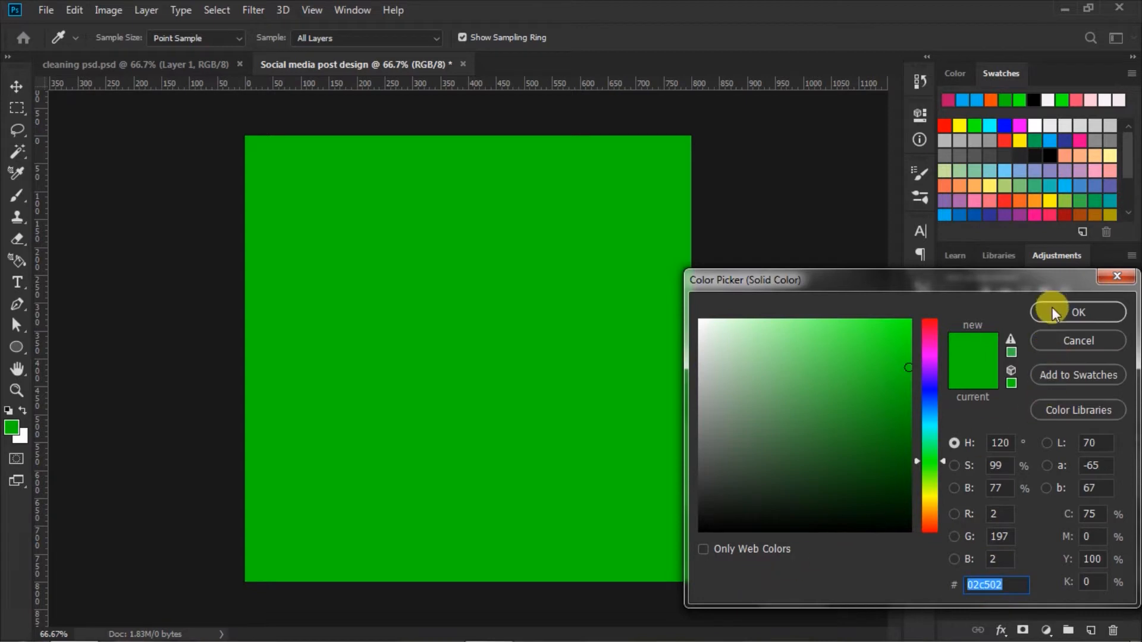
left_click(1051, 307)
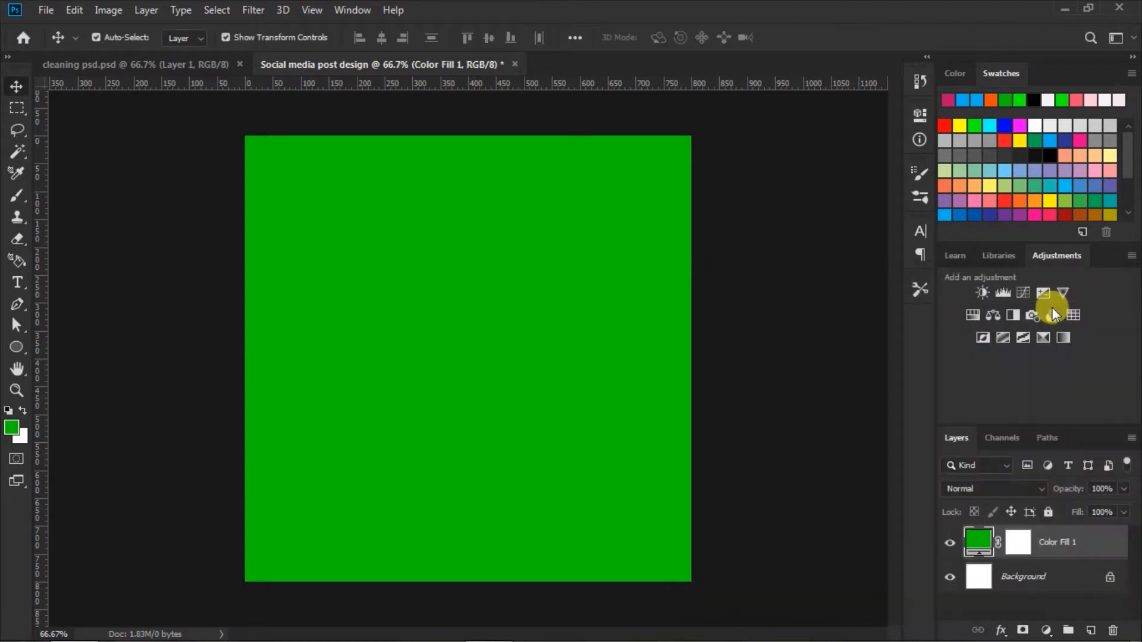
left_click(745, 329)
Step: Bring the woman with the cleaning bucket from cleaning psd.psd into Social media post design and position her in the canvas's upper middle
left_click(202, 66)
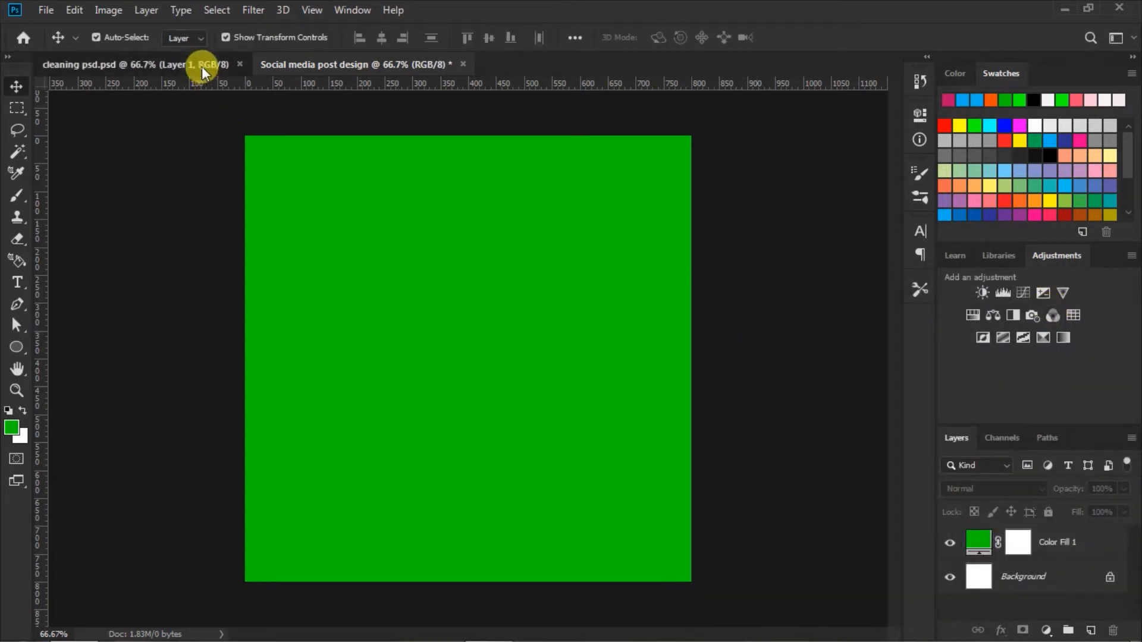
left_click_drag(588, 214, 532, 270)
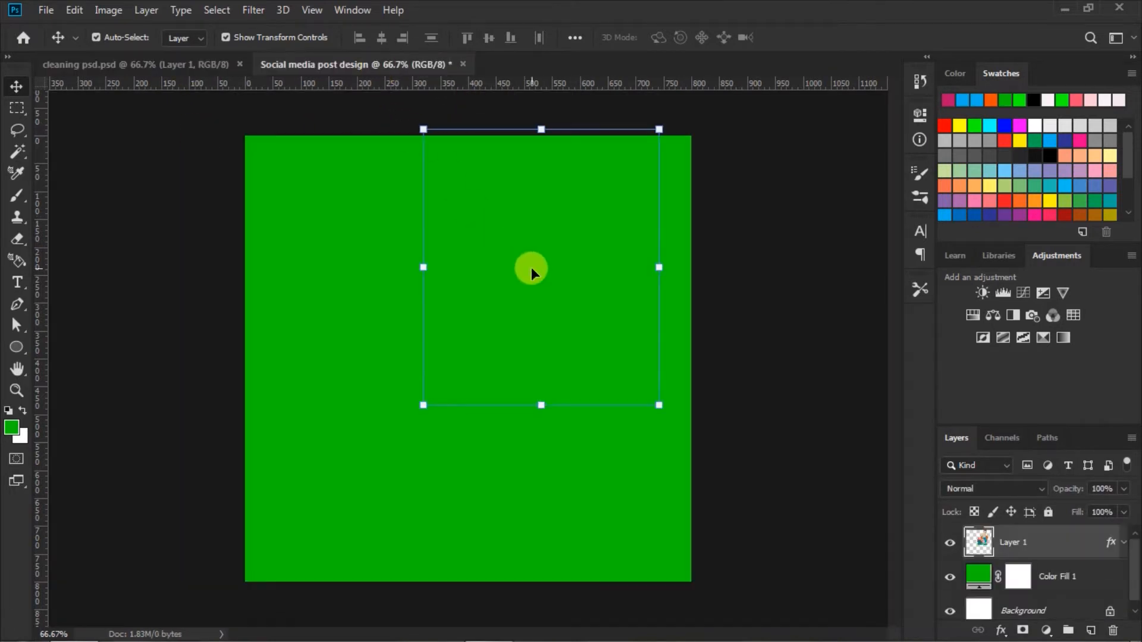
left_click_drag(558, 222, 558, 226)
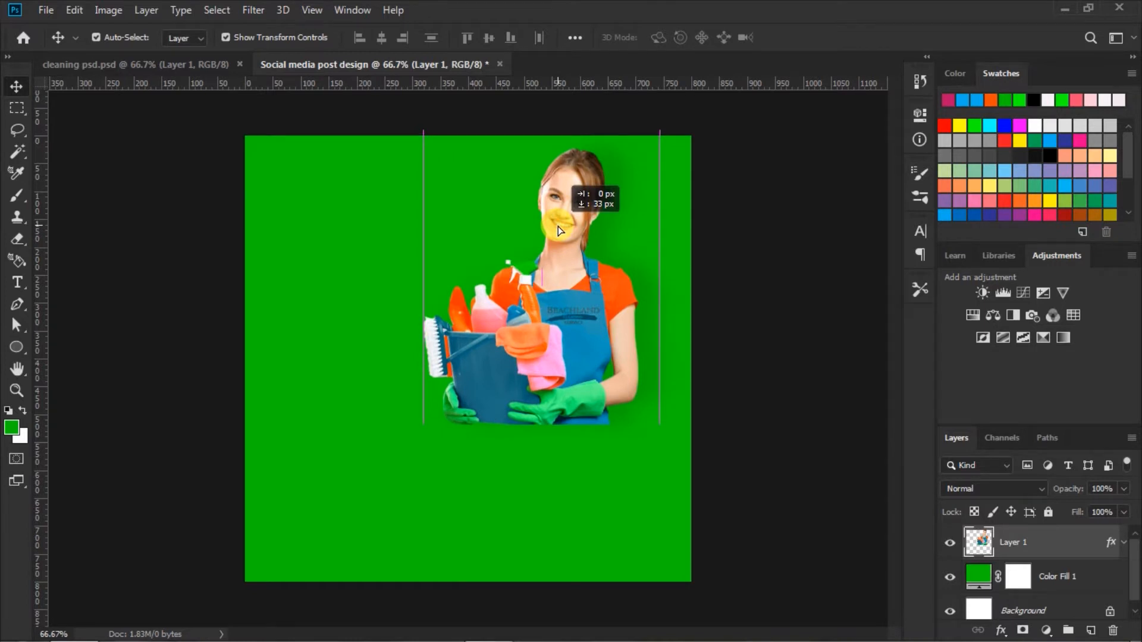
left_click_drag(554, 224, 540, 224)
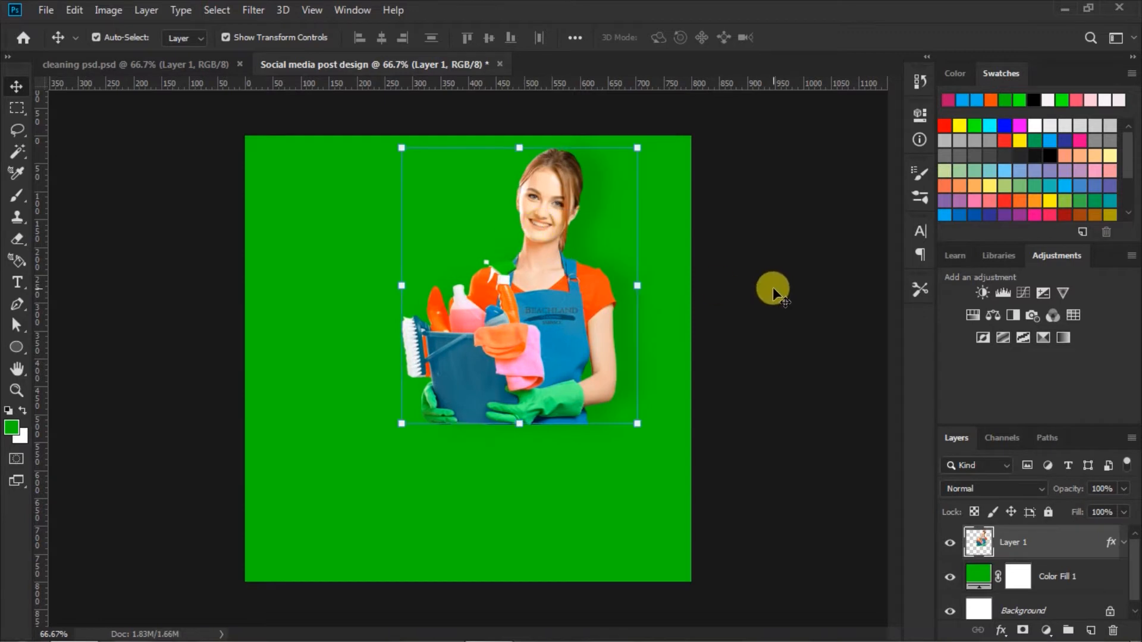
left_click(772, 287)
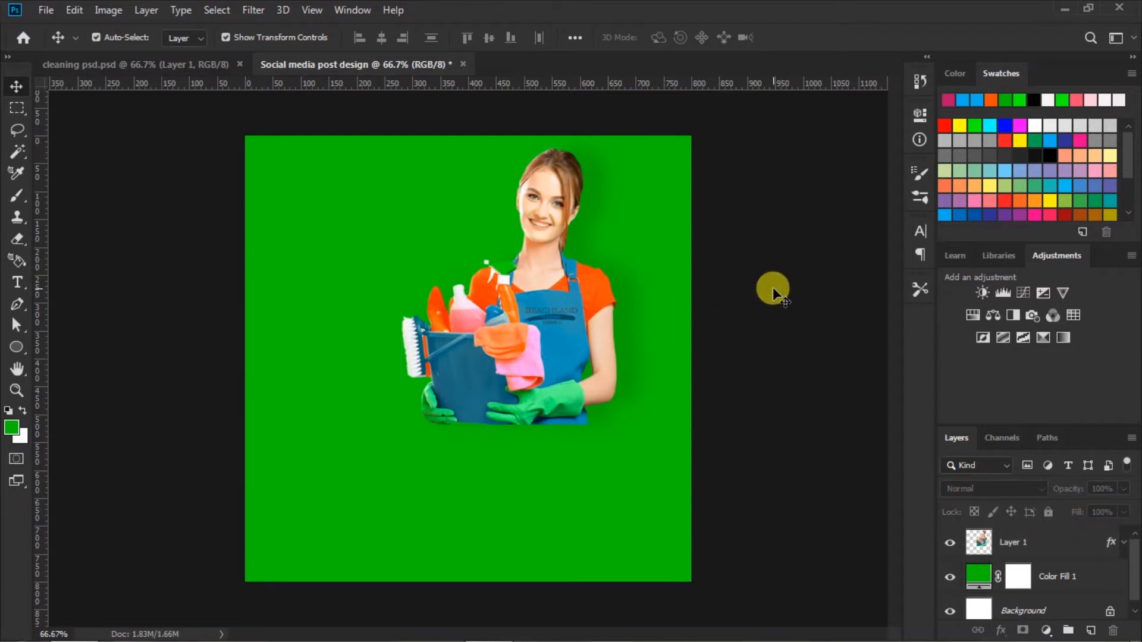
Step: Draw an orange rectangle above Layer 1 across the canvas's lower part, extending past both side edges and covering the woman's lower edge
left_click(978, 541)
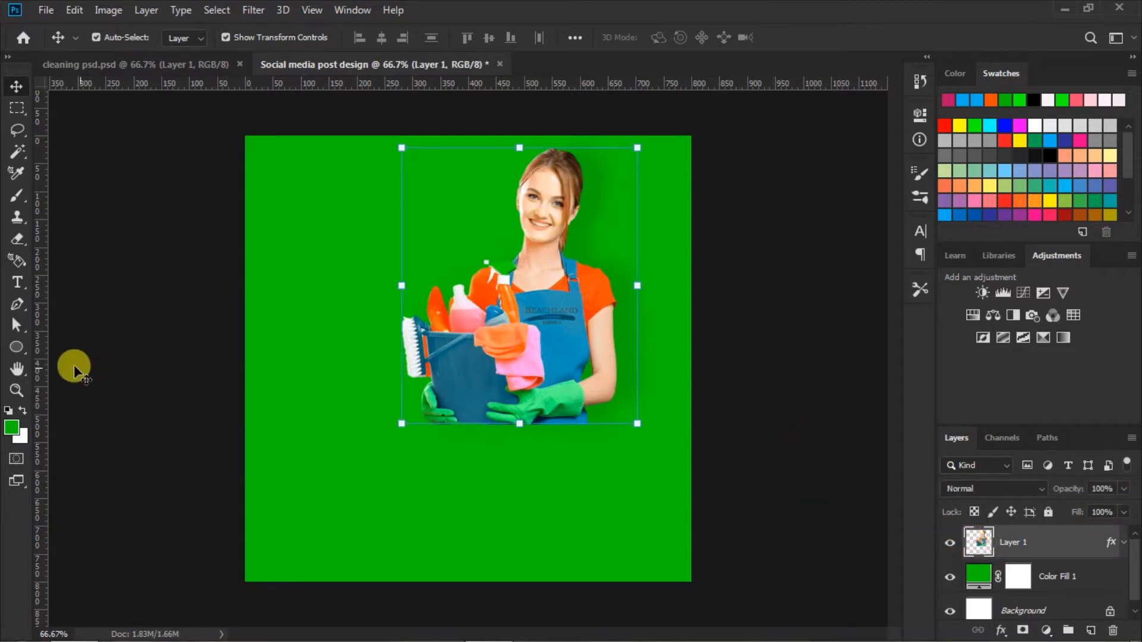
left_click(20, 354)
right_click(22, 352)
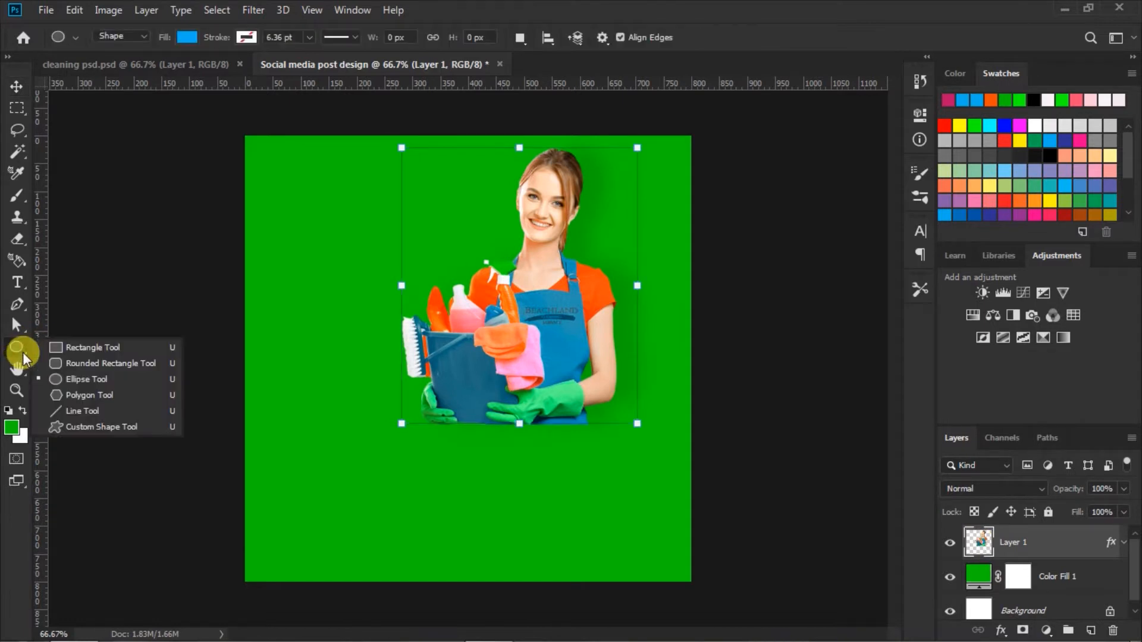
left_click(66, 348)
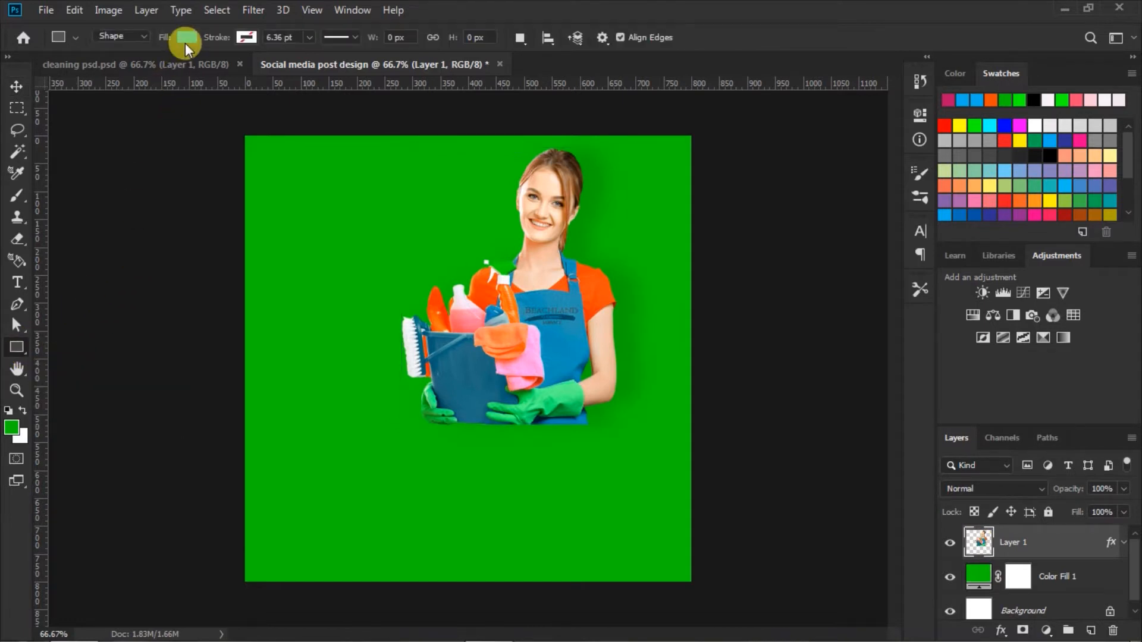
left_click(187, 38)
left_click(141, 125)
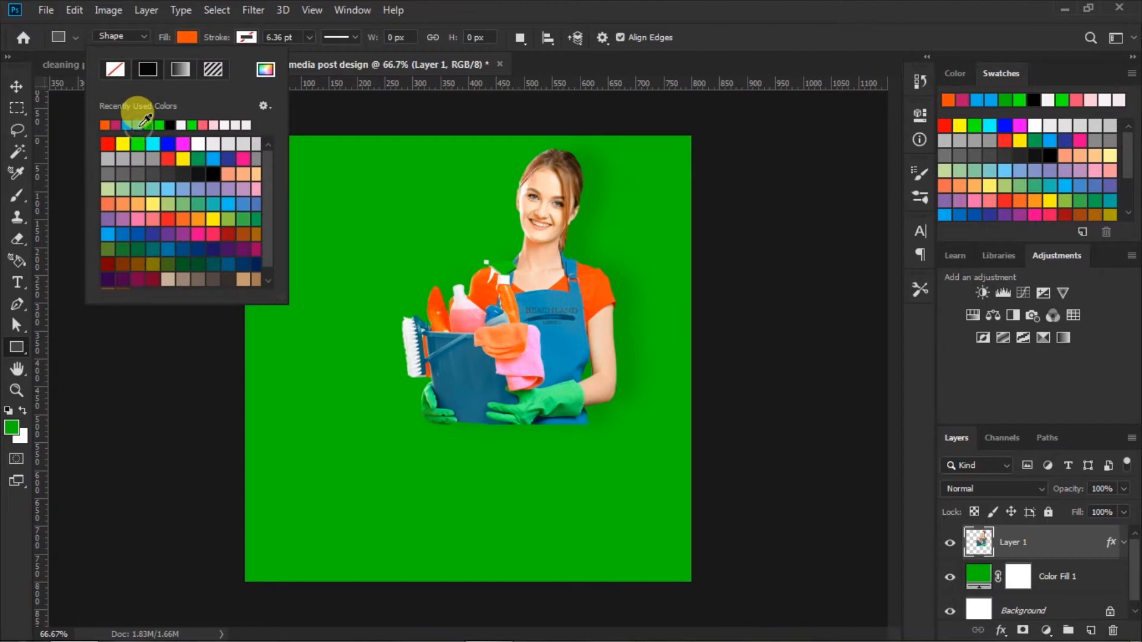
left_click(184, 35)
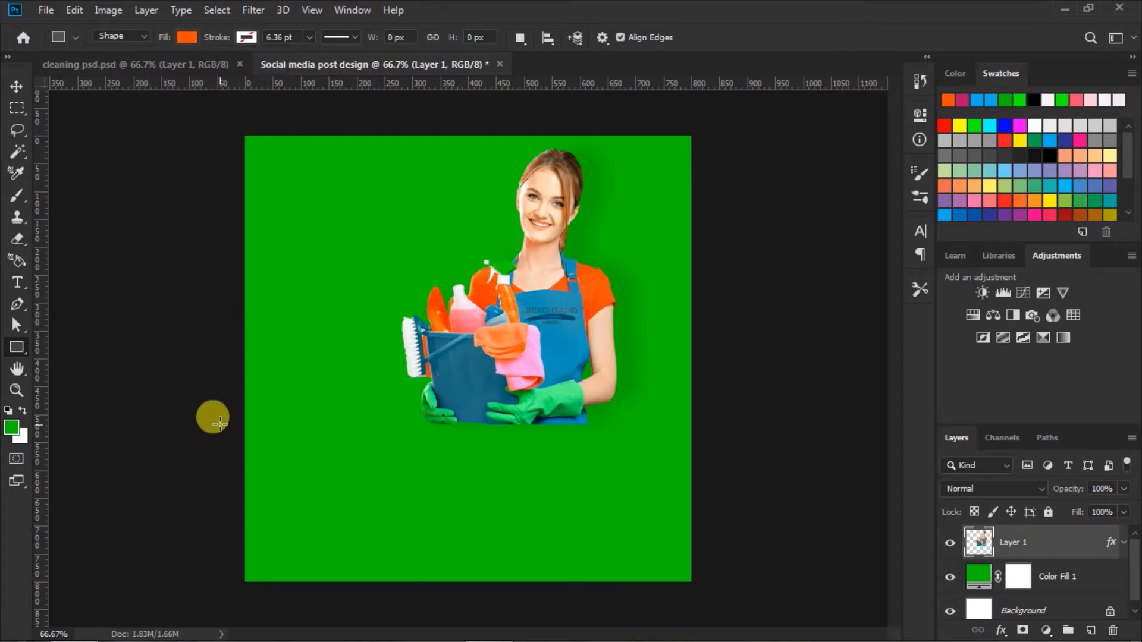
left_click_drag(218, 415, 731, 549)
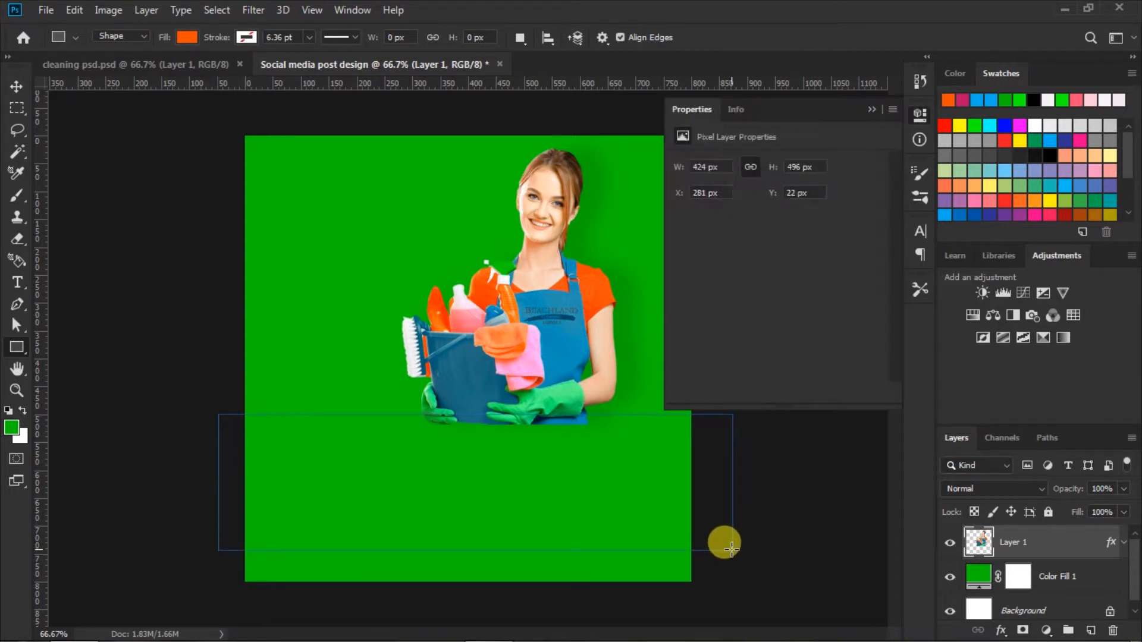
left_click(868, 110)
left_click(15, 87)
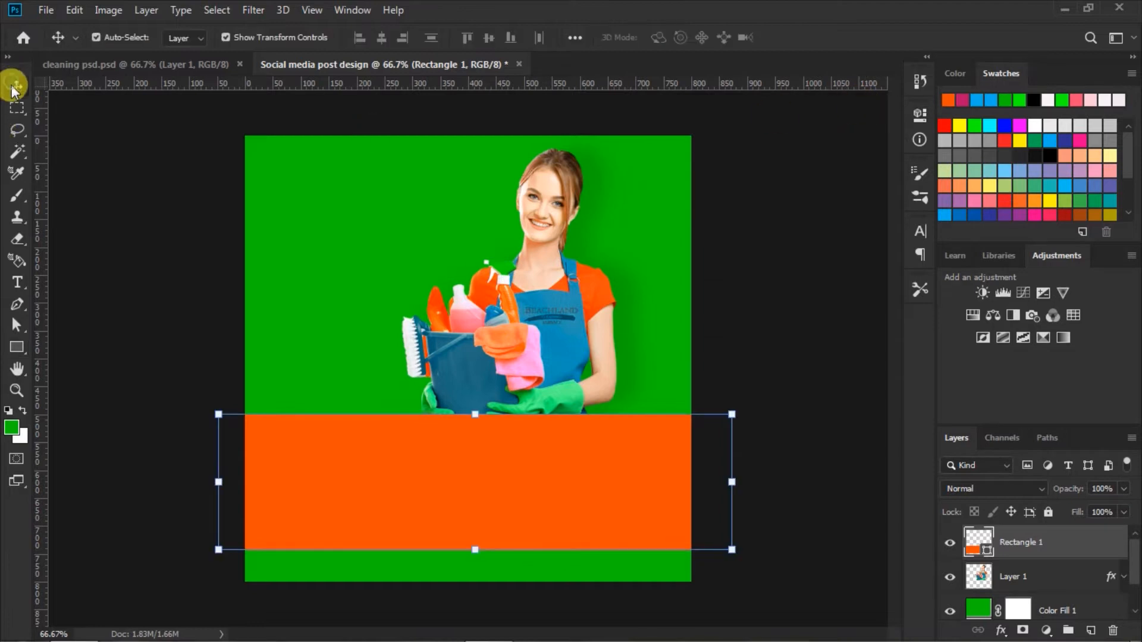
left_click(740, 313)
Step: Nudge the woman's layer slightly upward, keeping her lower edge behind the orange band
left_click(556, 327)
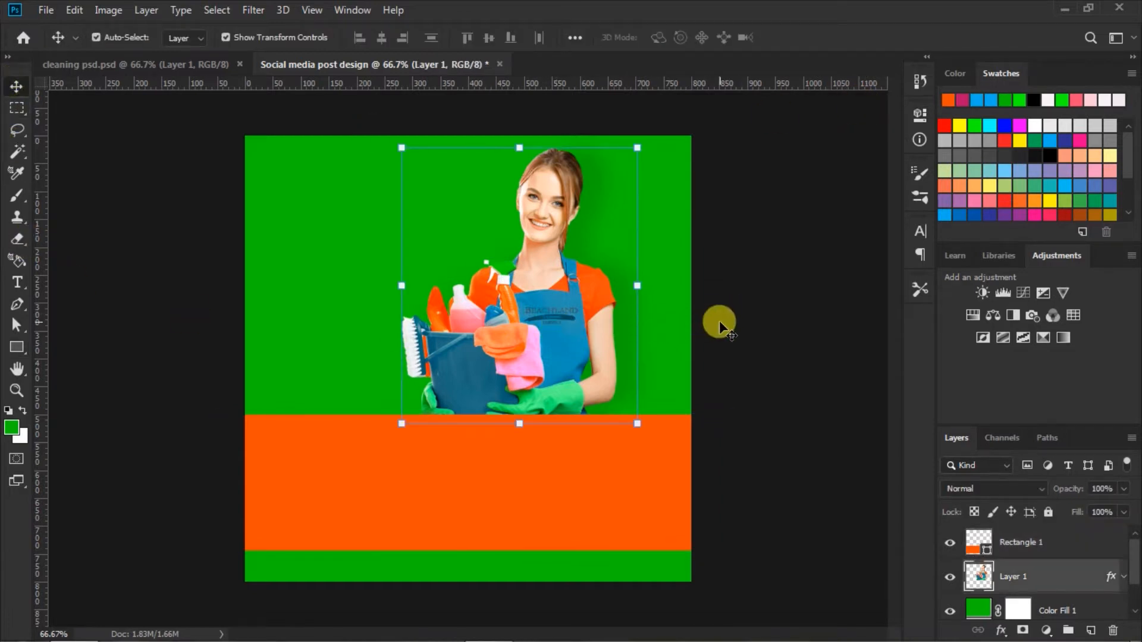
key("Up")
key("Up")
key("Up")
key("Up")
key("Up")
key("Up")
key("Up")
key("Up")
key("Up")
key("Up")
key("Up")
key("Up")
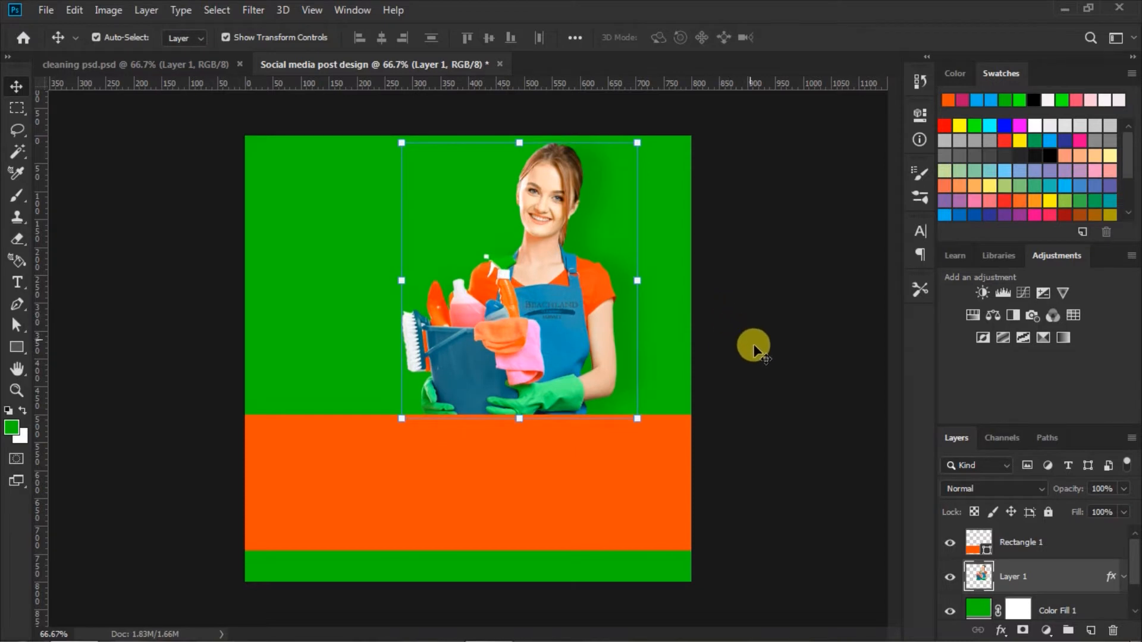
left_click(755, 355)
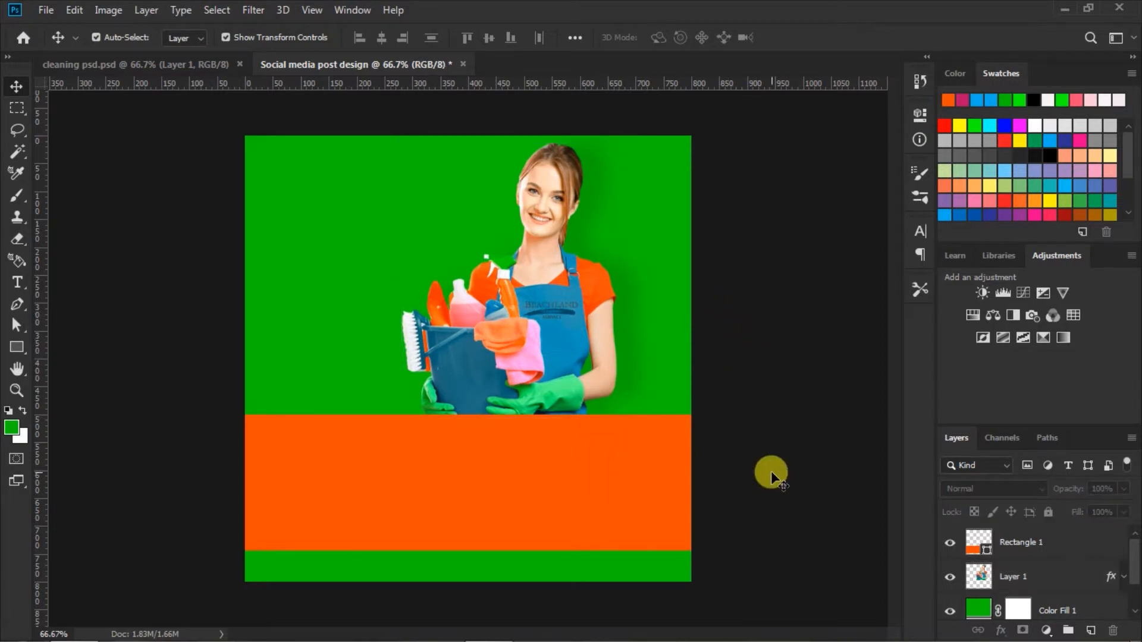
Step: Draw a blue circle about 184 px in diameter and place it overlapping the orange band's upper edge near the canvas's left side
left_click(24, 352)
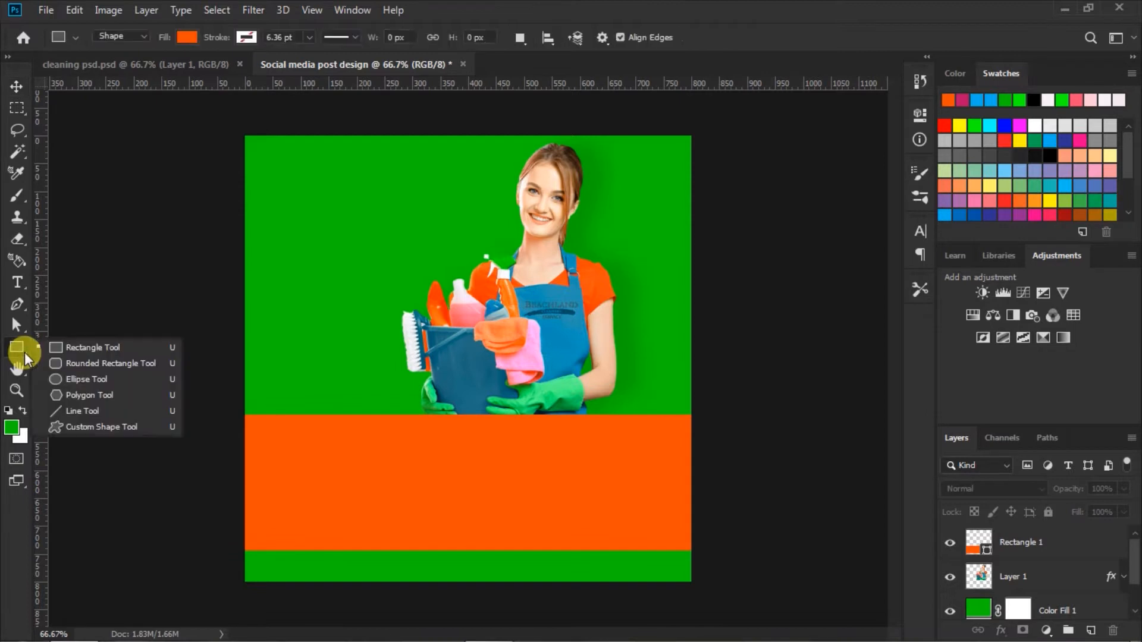
left_click(62, 381)
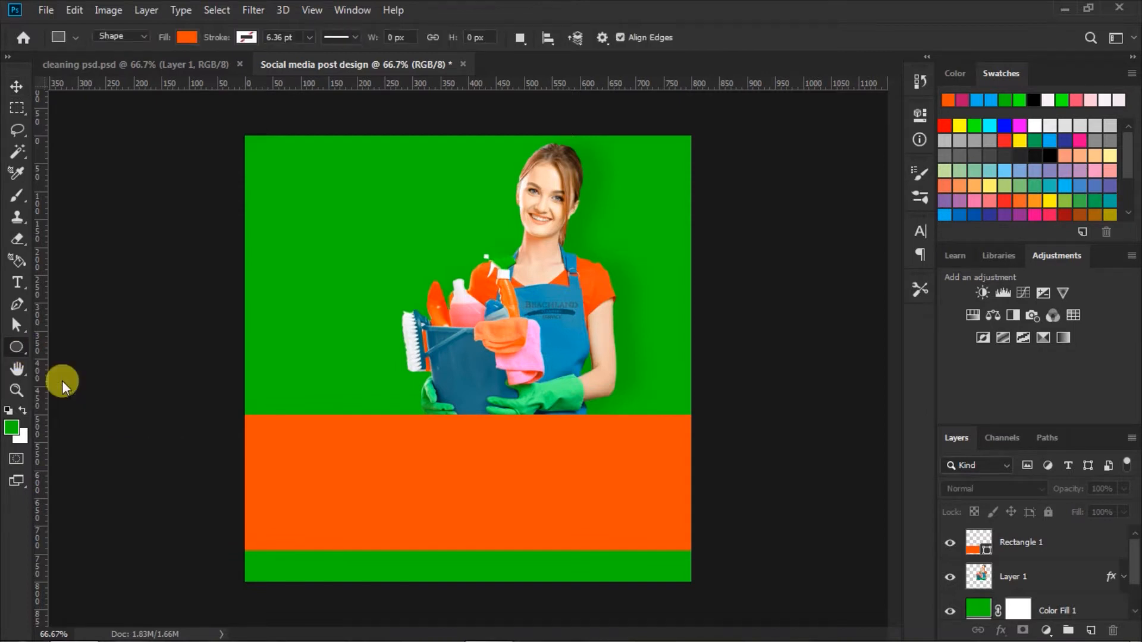
left_click(187, 37)
left_click(128, 125)
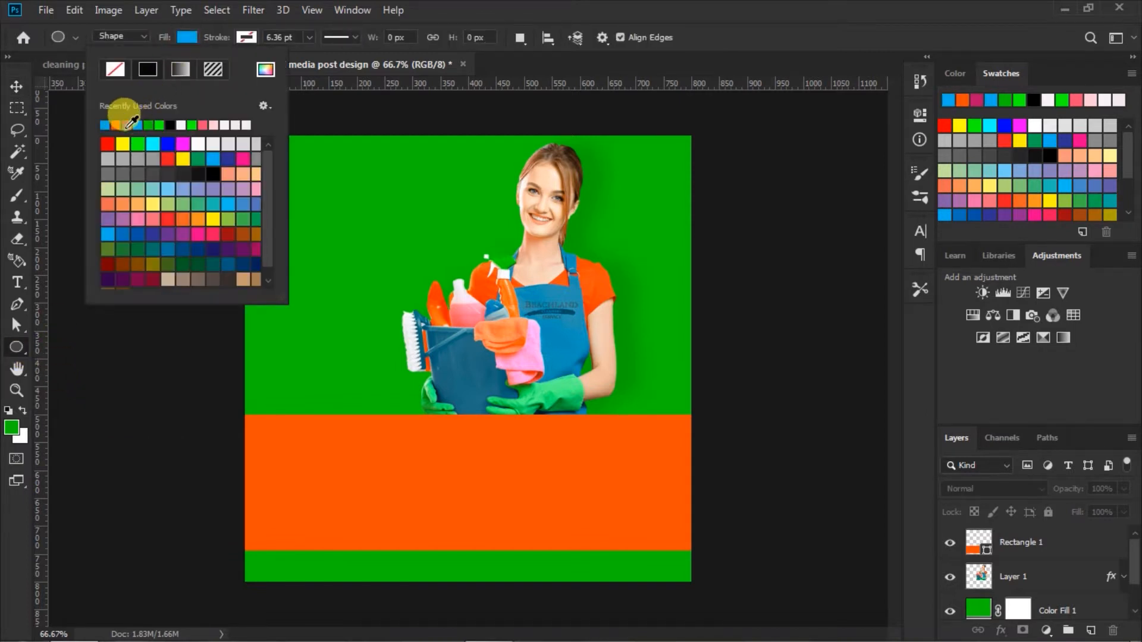
left_click(176, 48)
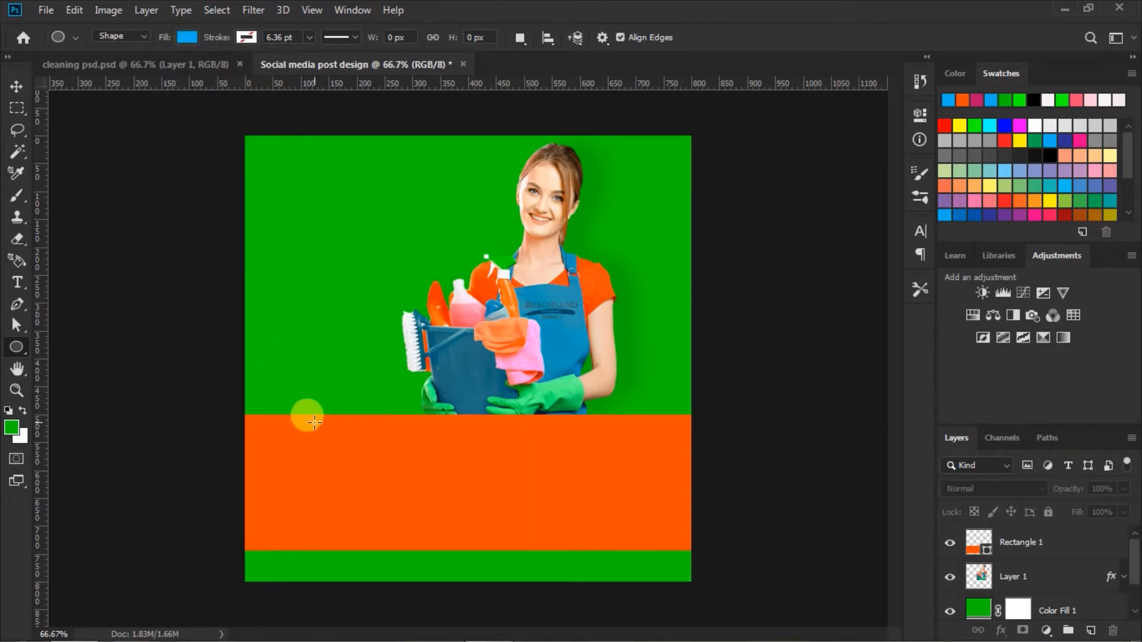
left_click_drag(293, 411, 397, 517)
left_click(866, 109)
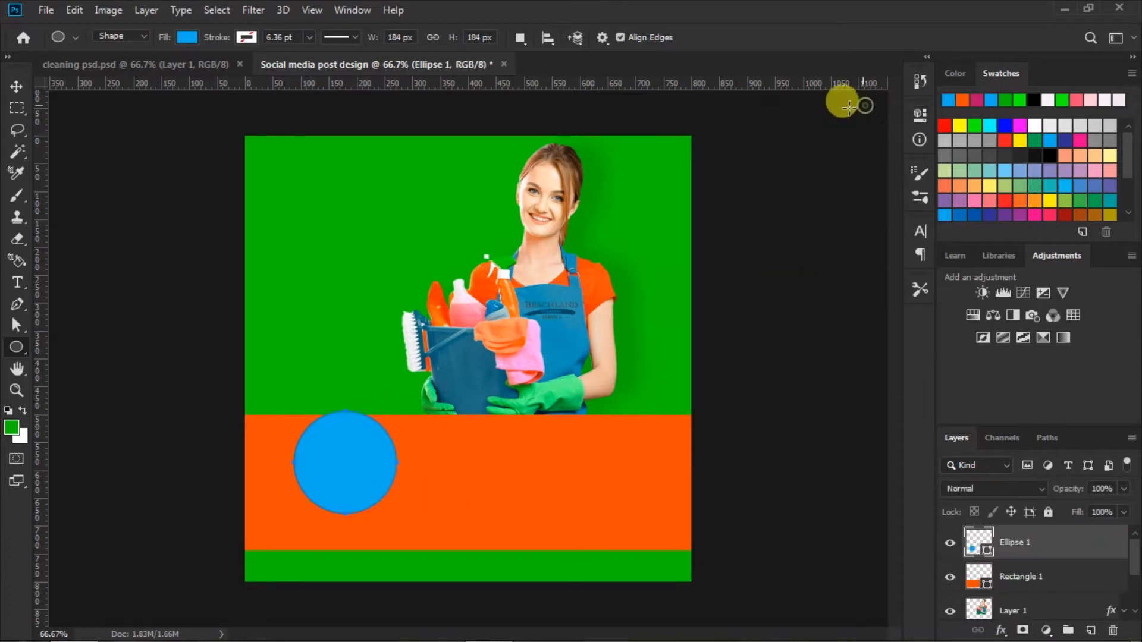
left_click(16, 87)
left_click_drag(350, 468, 329, 441)
Step: Duplicate the blue circle twice and align the copies in a horizontal row with 75 px gaps
key("ctrl+j")
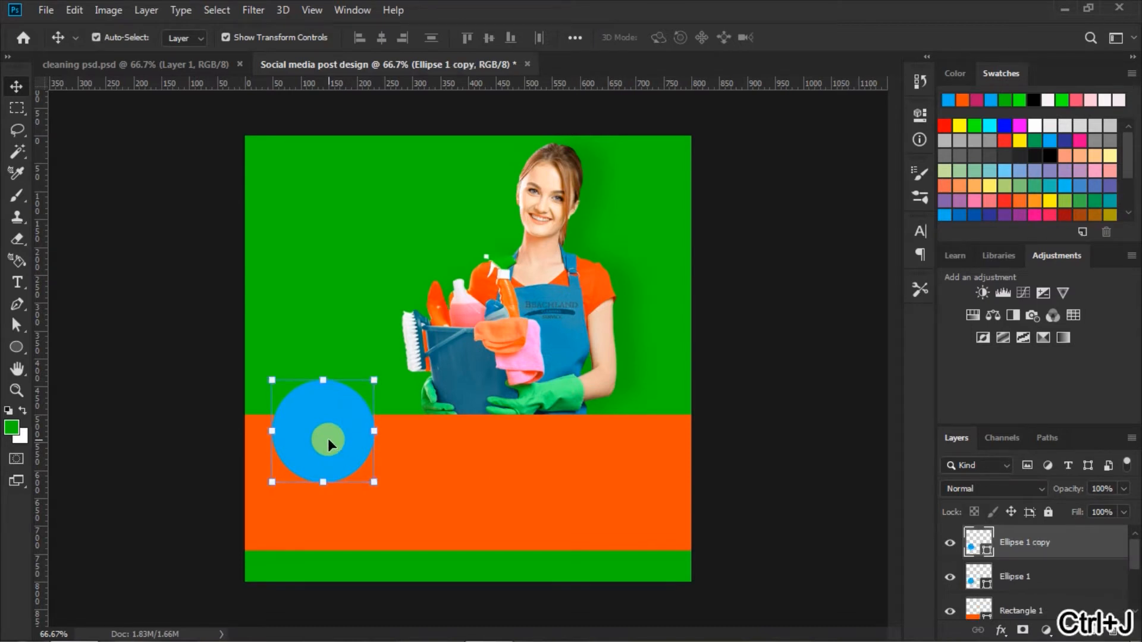
left_click_drag(329, 440, 468, 441)
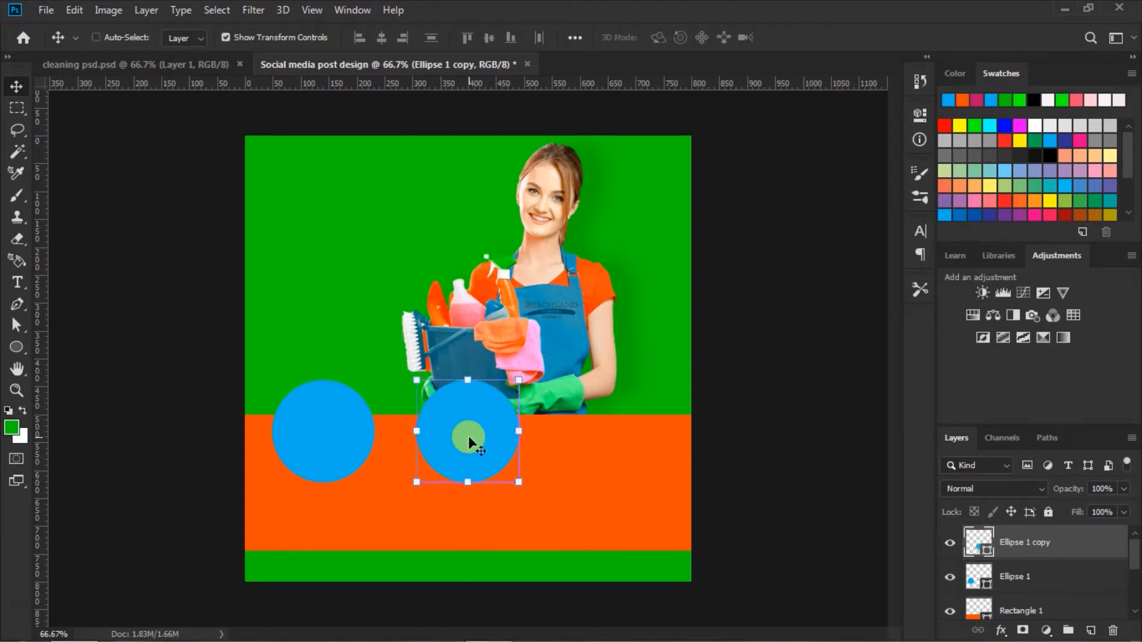
key("ctrl+j")
left_click_drag(469, 441, 617, 447)
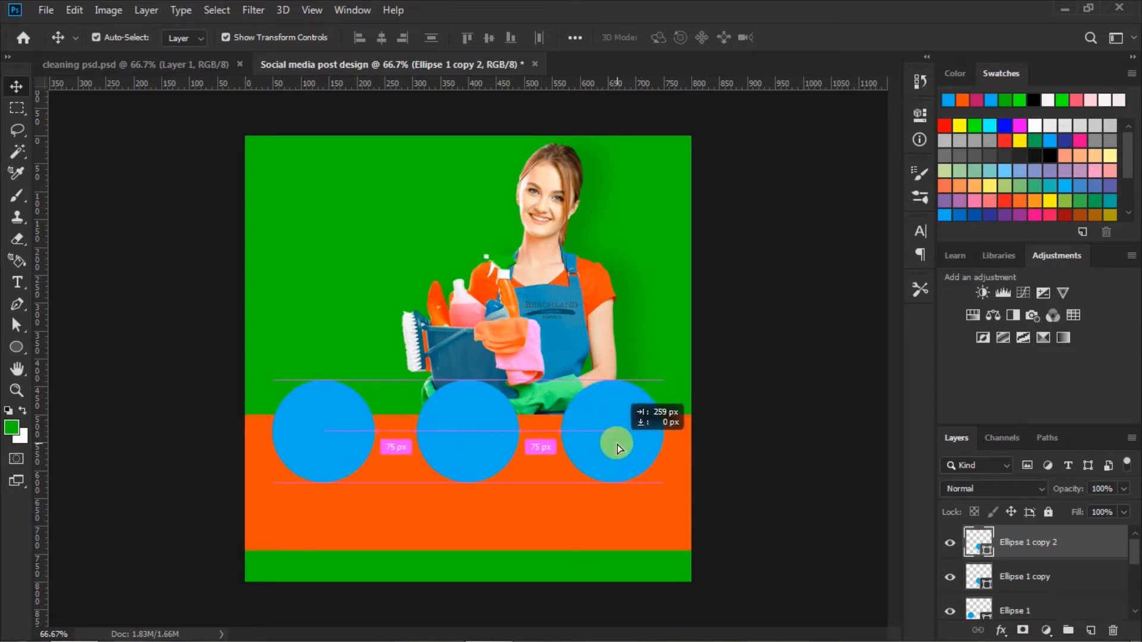
left_click_drag(617, 447, 615, 443)
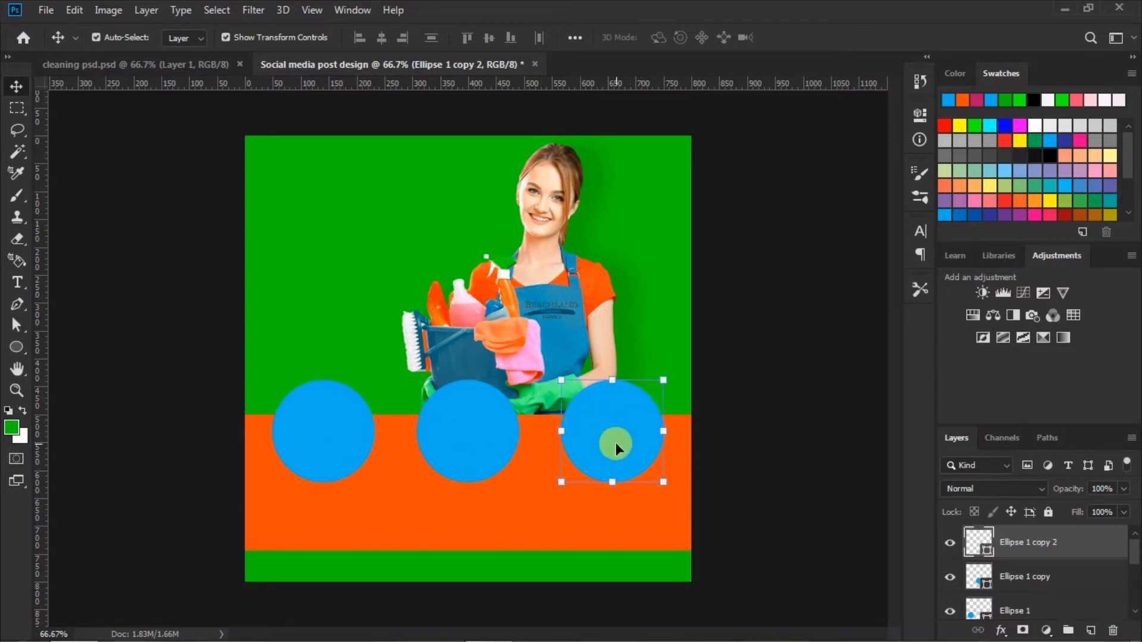
left_click(758, 437)
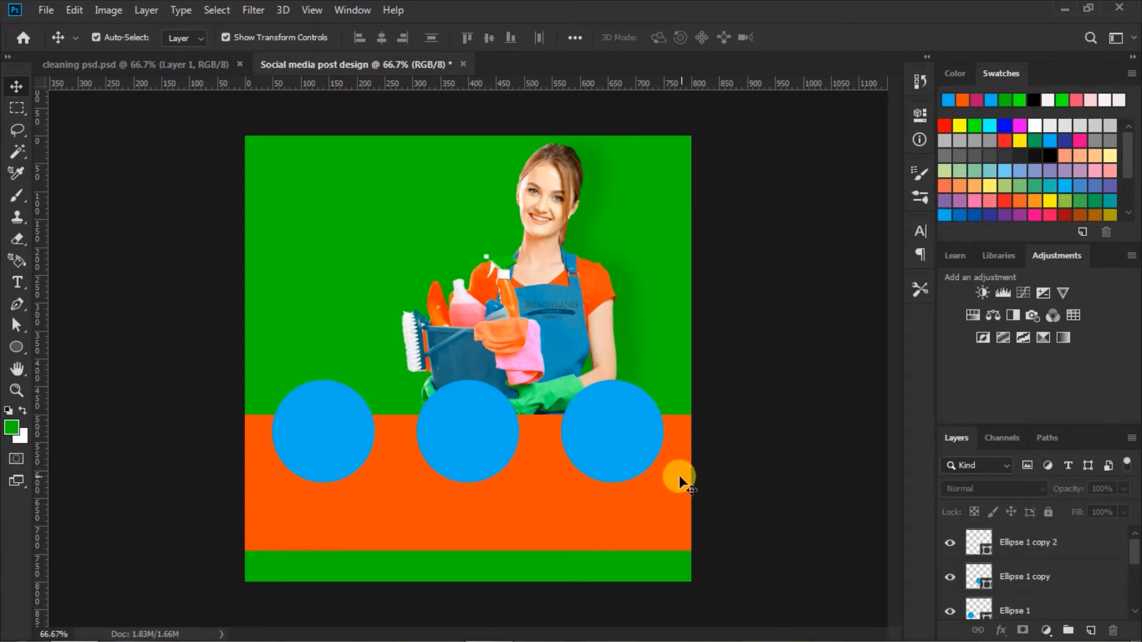
Step: Nudge the orange rectangle up by 1 px to Y 621 px and apply the transform
left_click(536, 534)
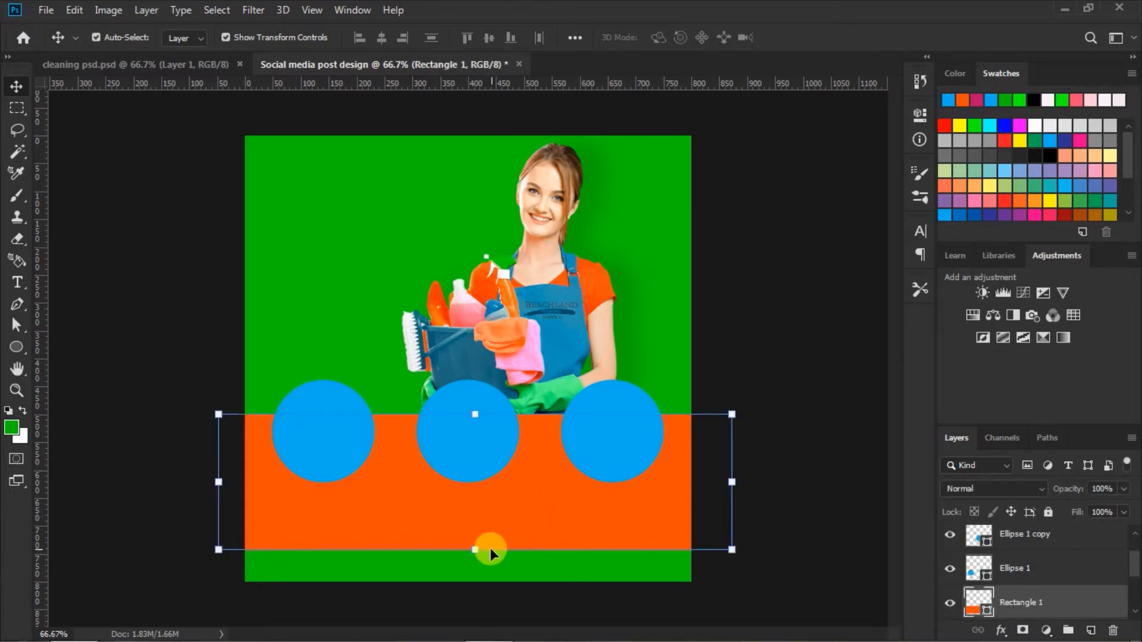
left_click(475, 548)
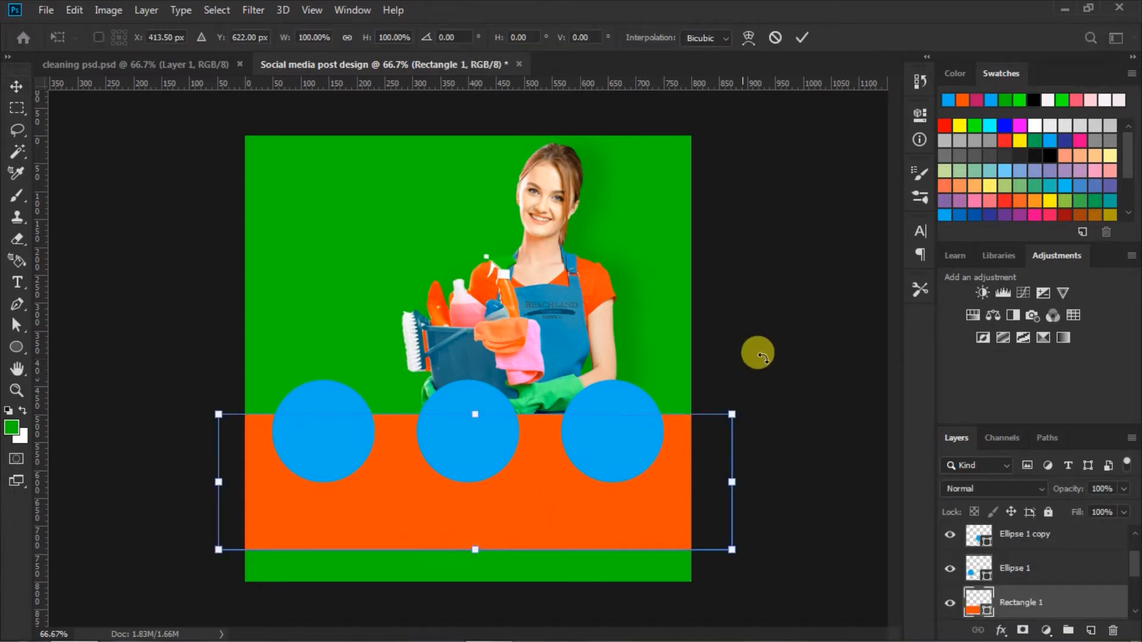
key("Up")
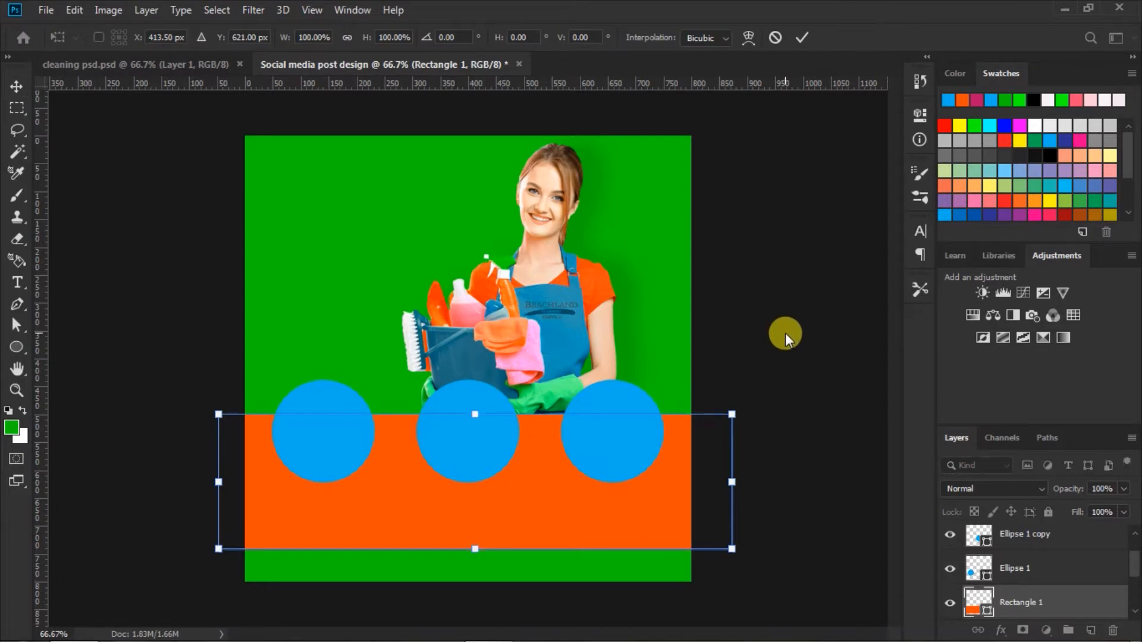
left_click(801, 37)
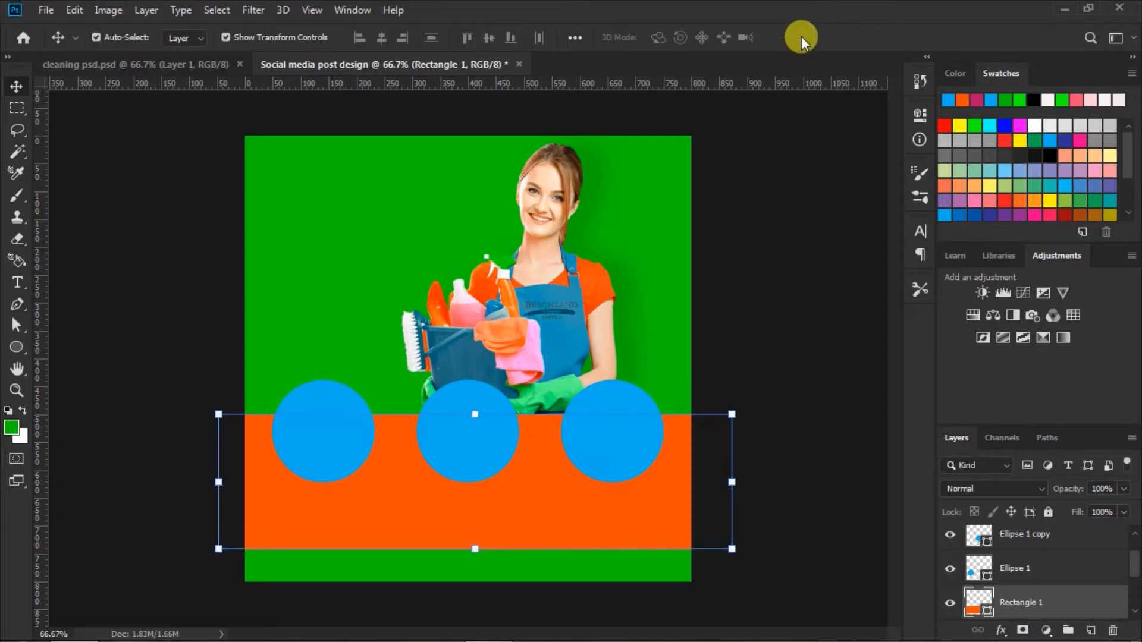
left_click(812, 296)
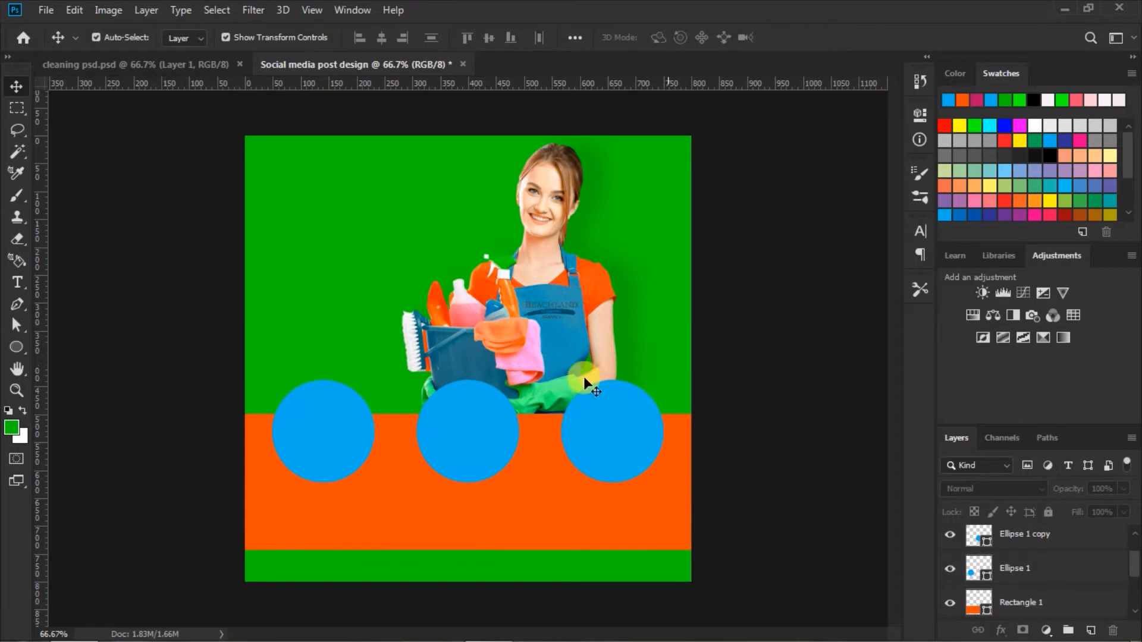
Step: Select all three blue circle layers together and nudge the row slightly left
left_click(315, 426)
scroll(1019, 547, "up", 1)
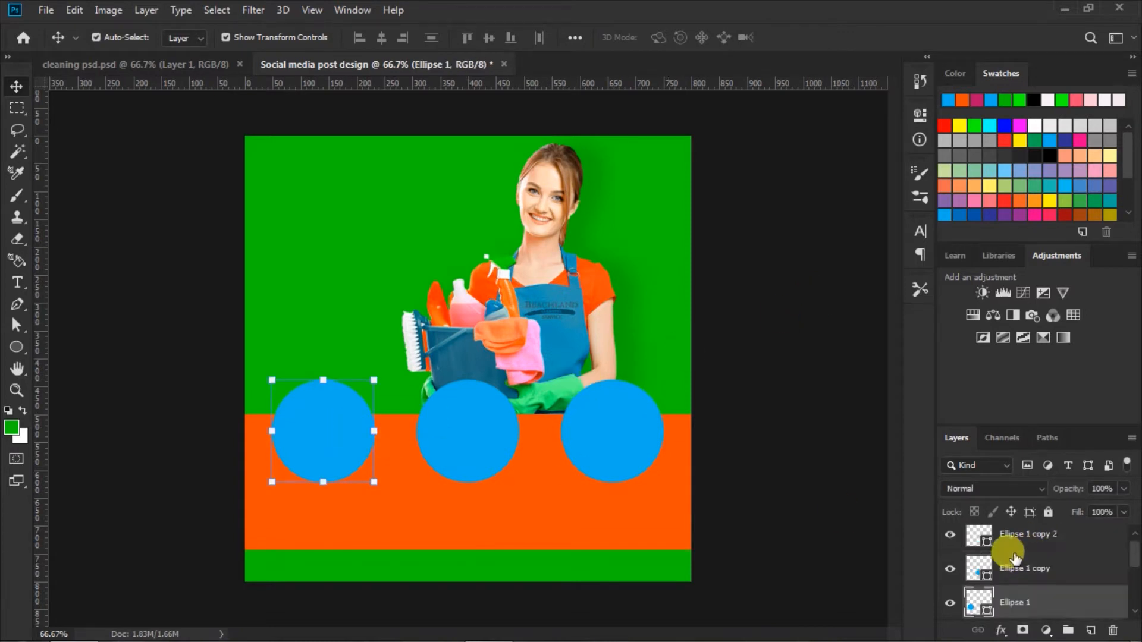
left_click(1003, 537, "shift")
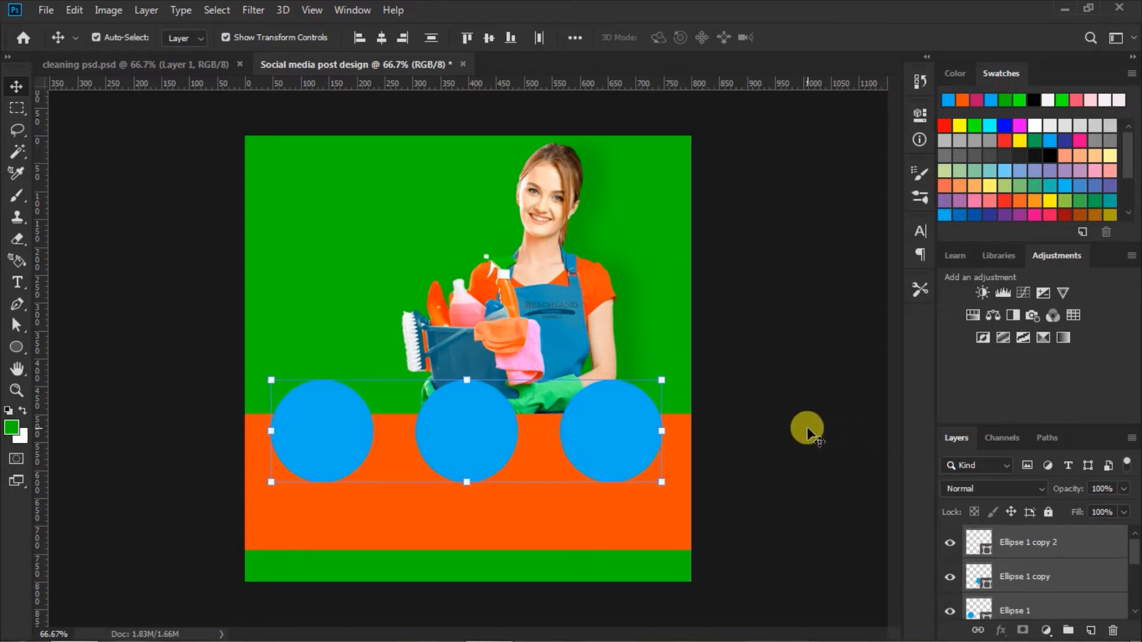
Step: Nudge the middle blue circle slightly left to even out the spacing of the row
left_click(805, 428)
left_click(453, 426)
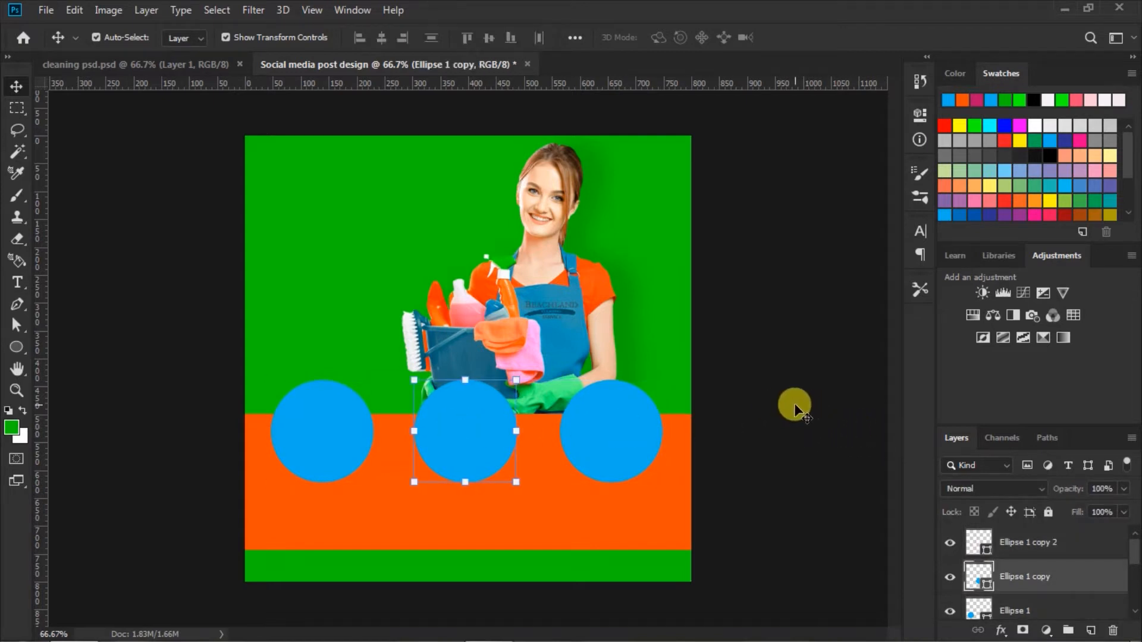
left_click(794, 403)
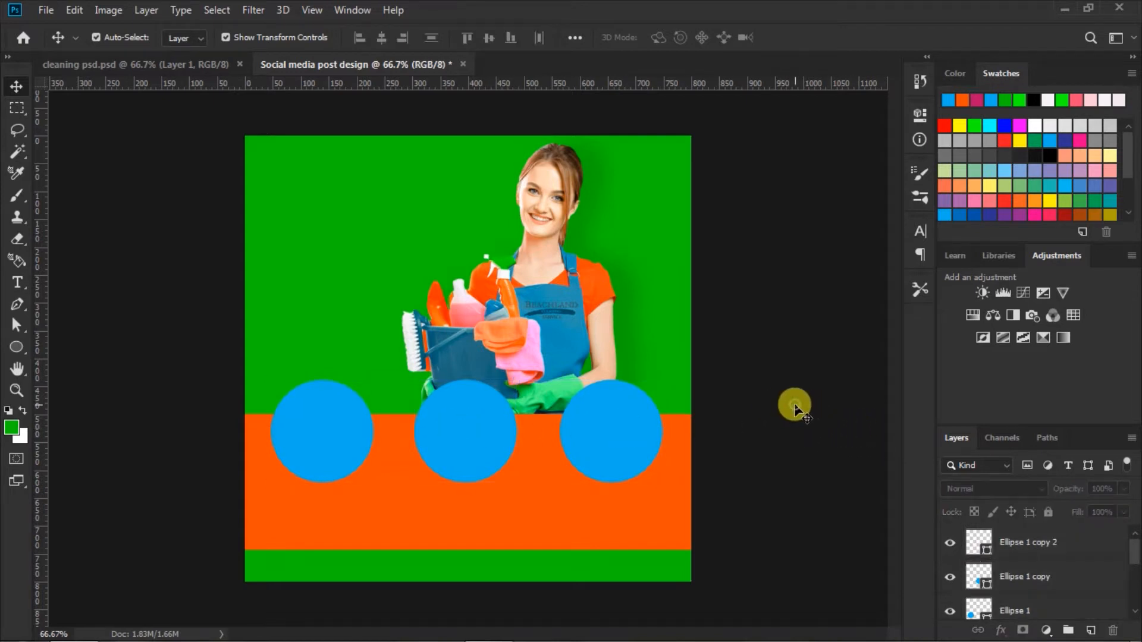
left_click(627, 423)
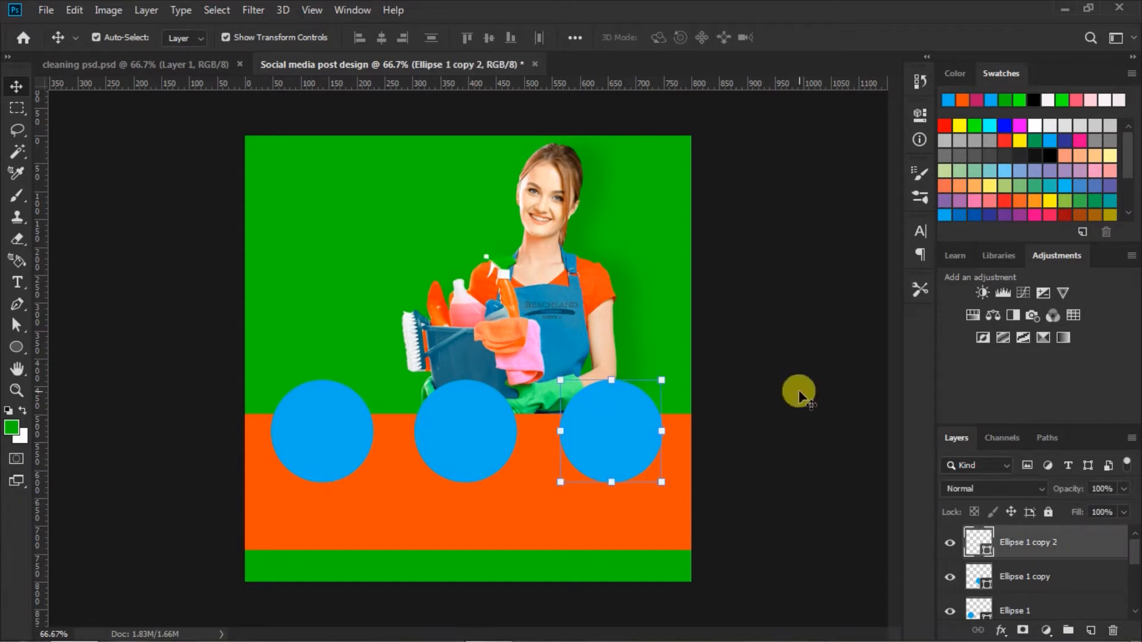
Step: Copy the vacuuming photo from cleaning psd.psd over the post's left circle and clip it to that circle
left_click(310, 416)
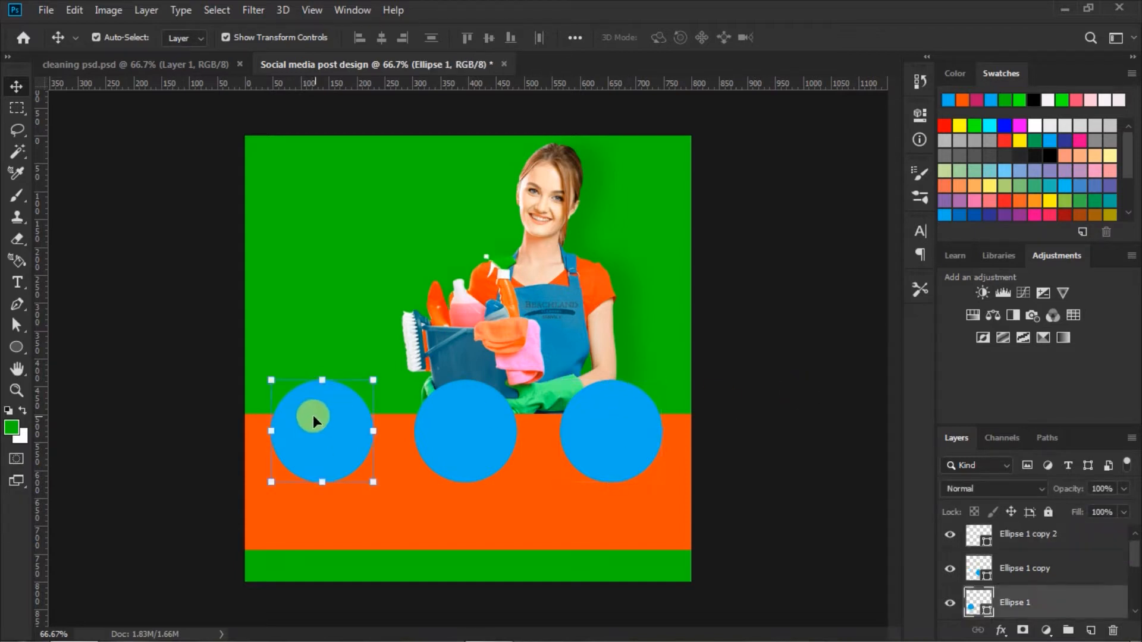
left_click(180, 63)
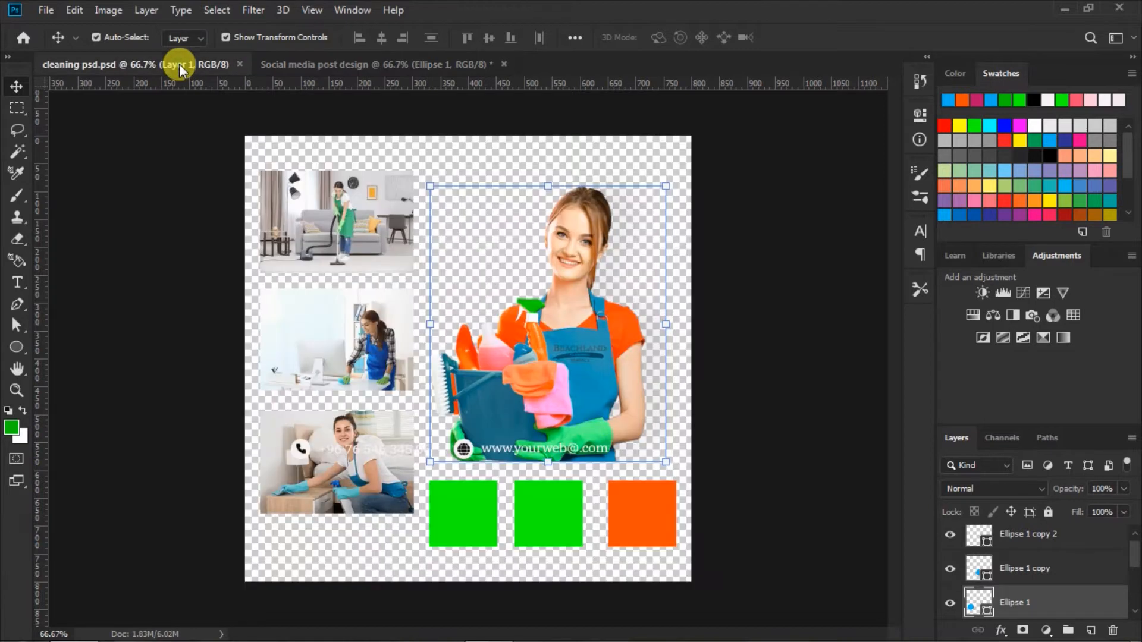
left_click_drag(345, 198, 352, 429)
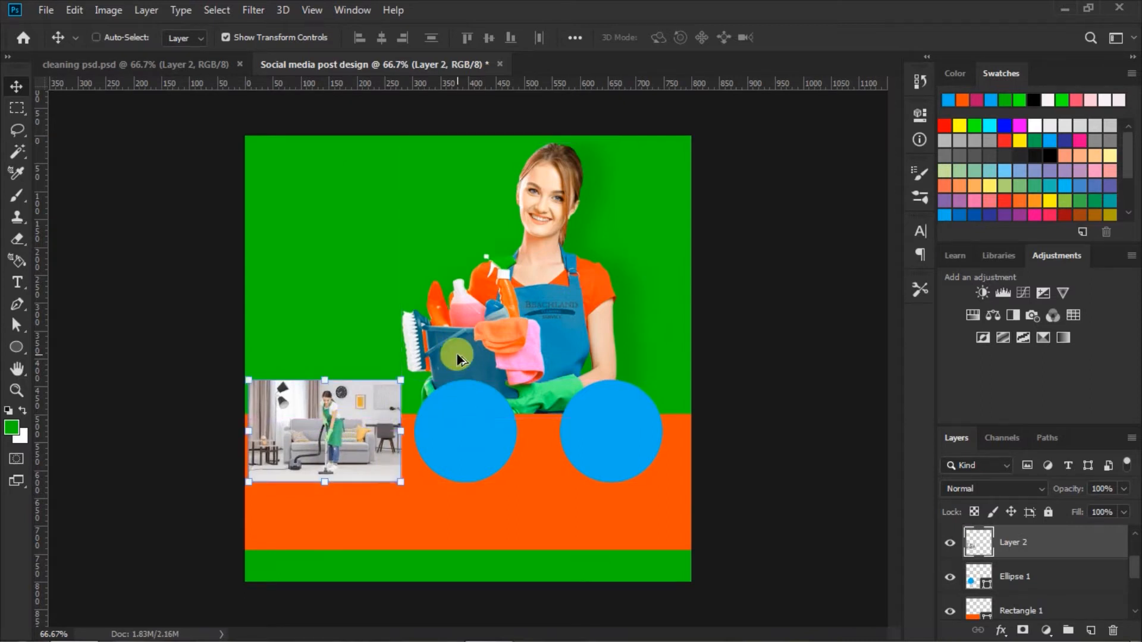
key("ctrl+alt+g")
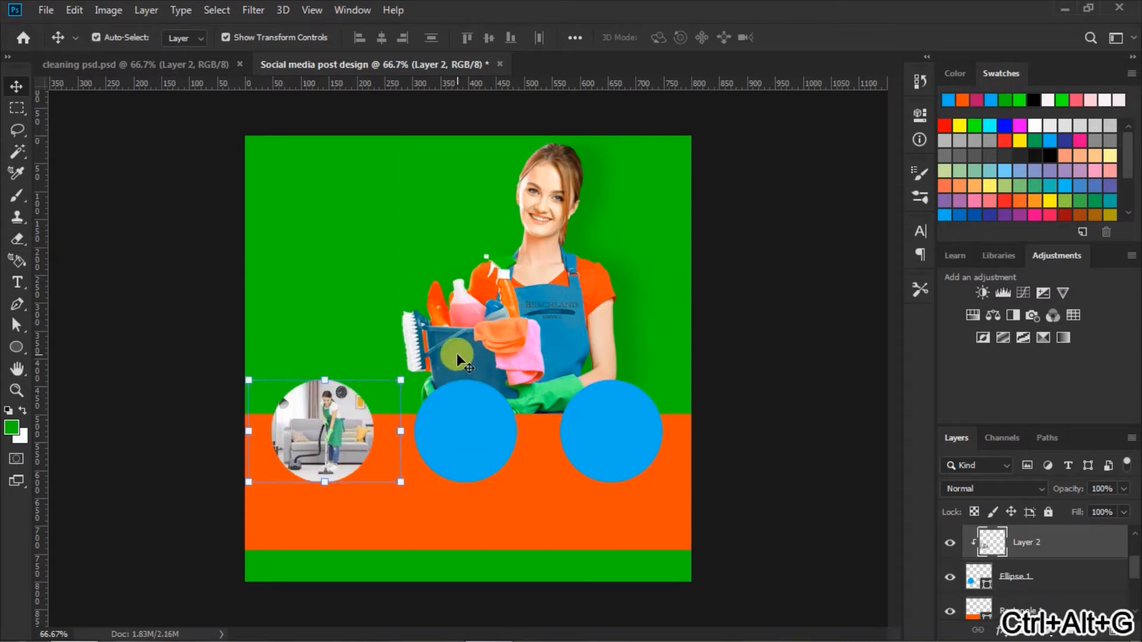
left_click(755, 419)
Step: Copy the desk-cleaning photo from cleaning psd.psd over the post's middle circle and clip it to that circle
left_click(483, 428)
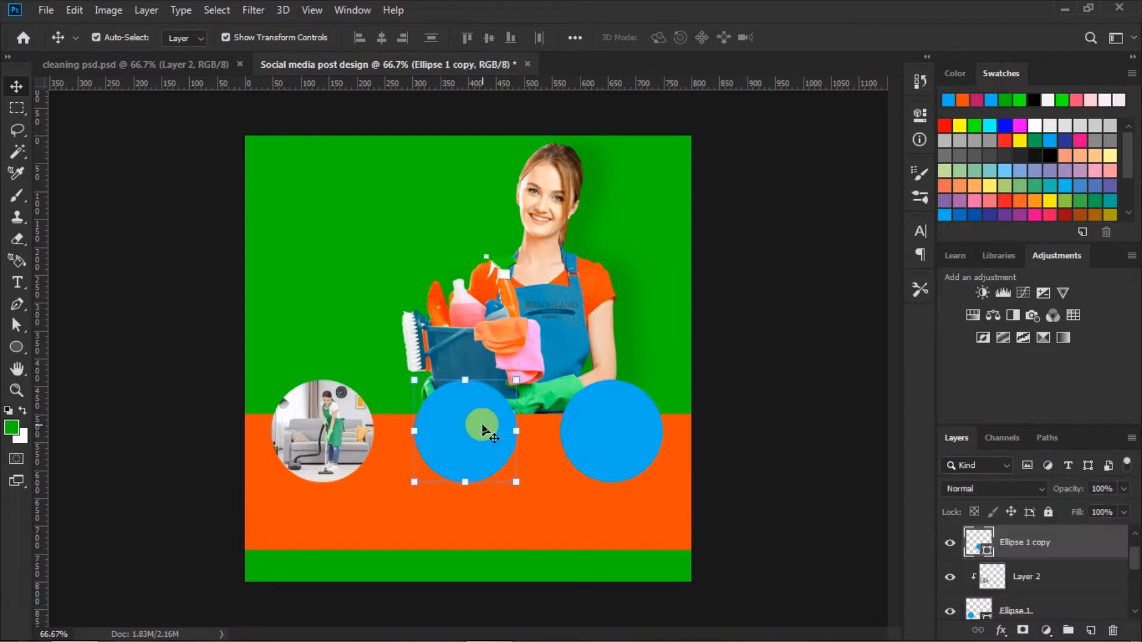
left_click(210, 62)
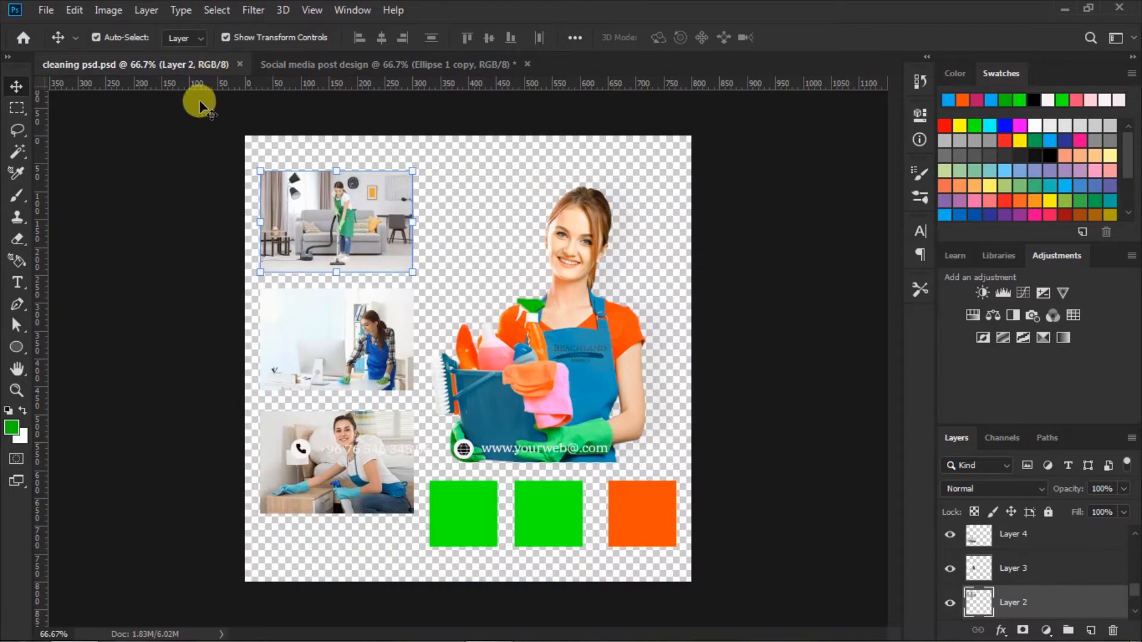
left_click(327, 328)
left_click_drag(327, 330, 468, 438)
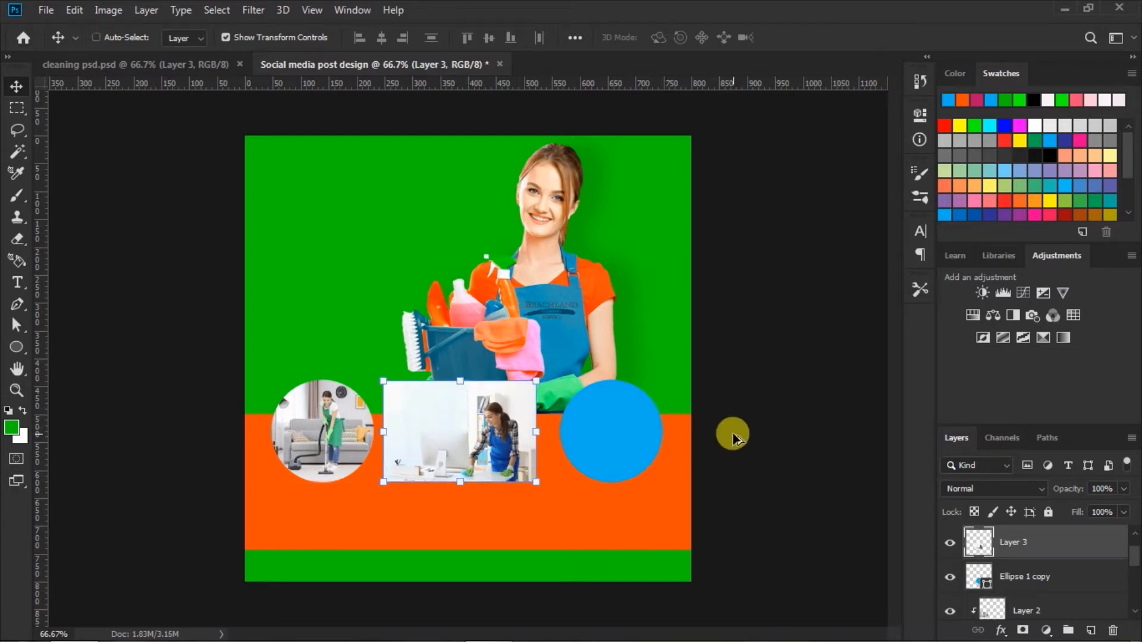
key("ctrl+alt+g")
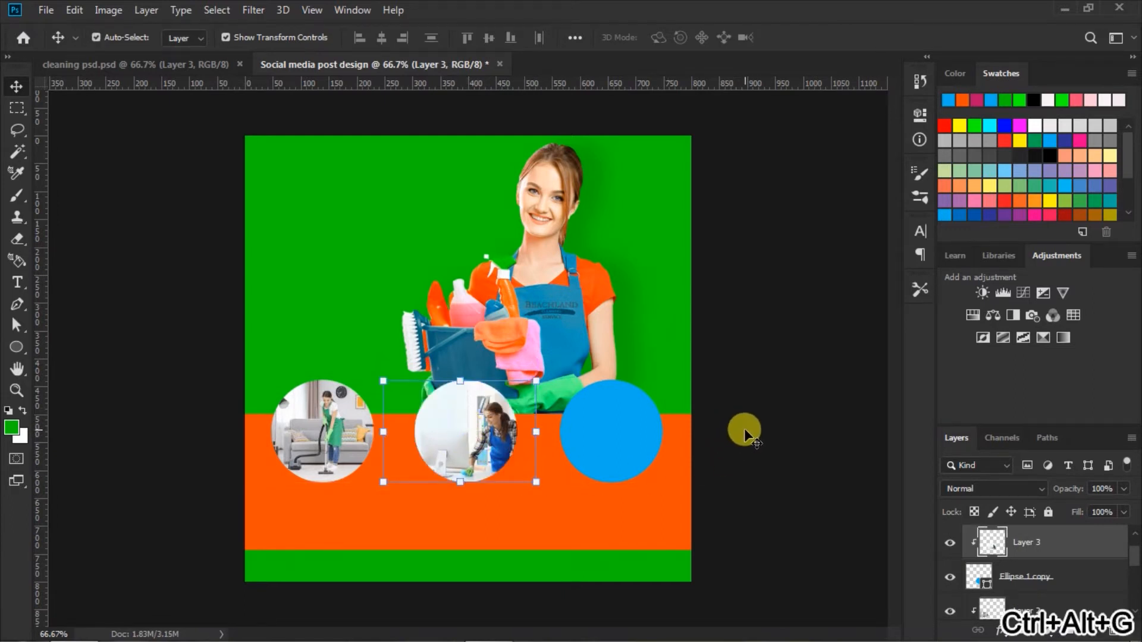
left_click(743, 428)
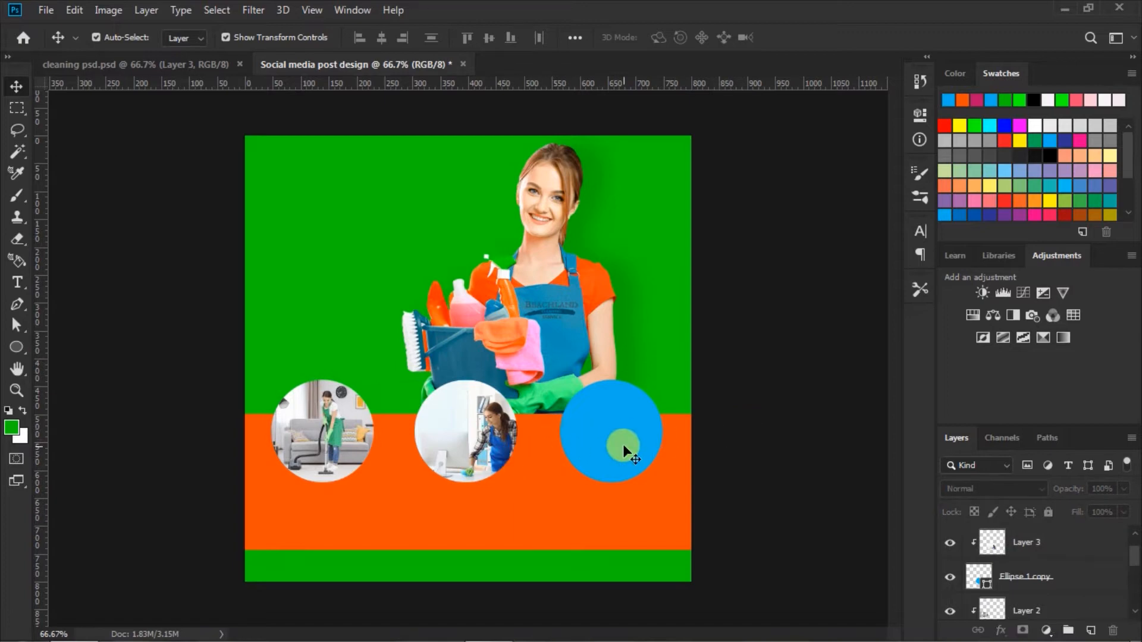
Step: Copy the photo of the smiling cleaner wiping furniture from cleaning psd.psd over the right circle and clip it to that circle
left_click(624, 442)
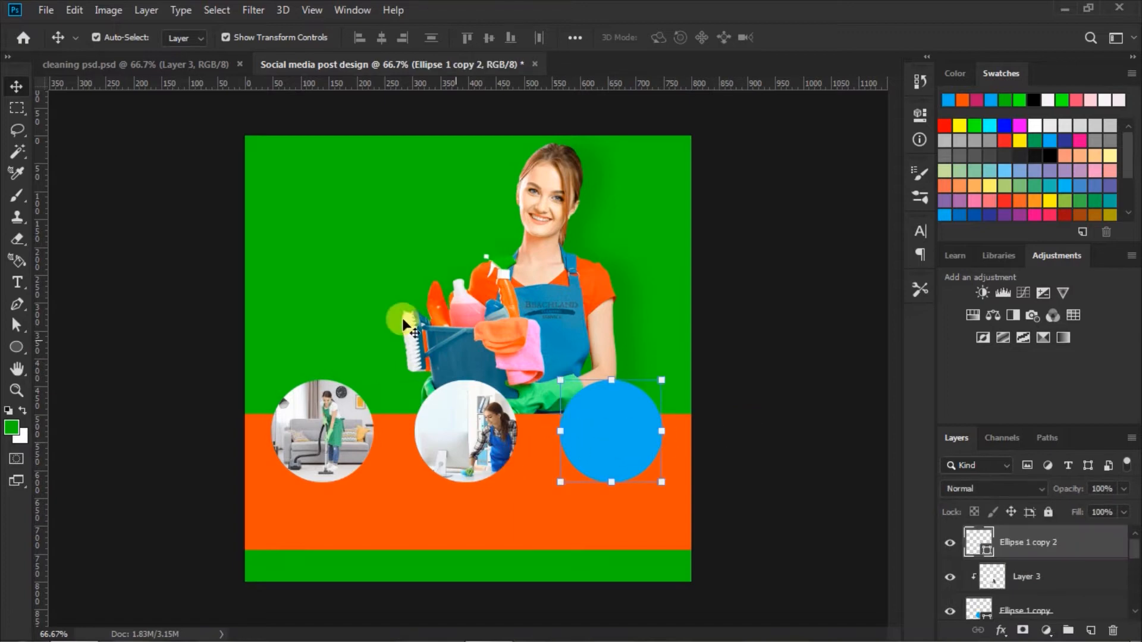
left_click(195, 66)
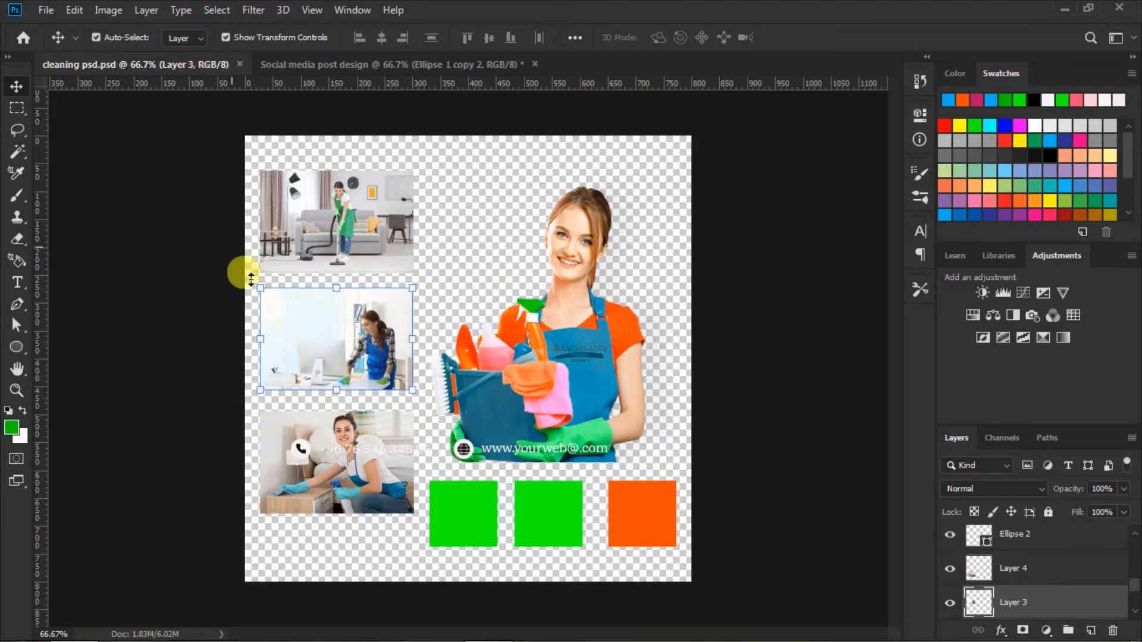
left_click_drag(330, 440, 512, 431)
left_click_drag(602, 424, 616, 426)
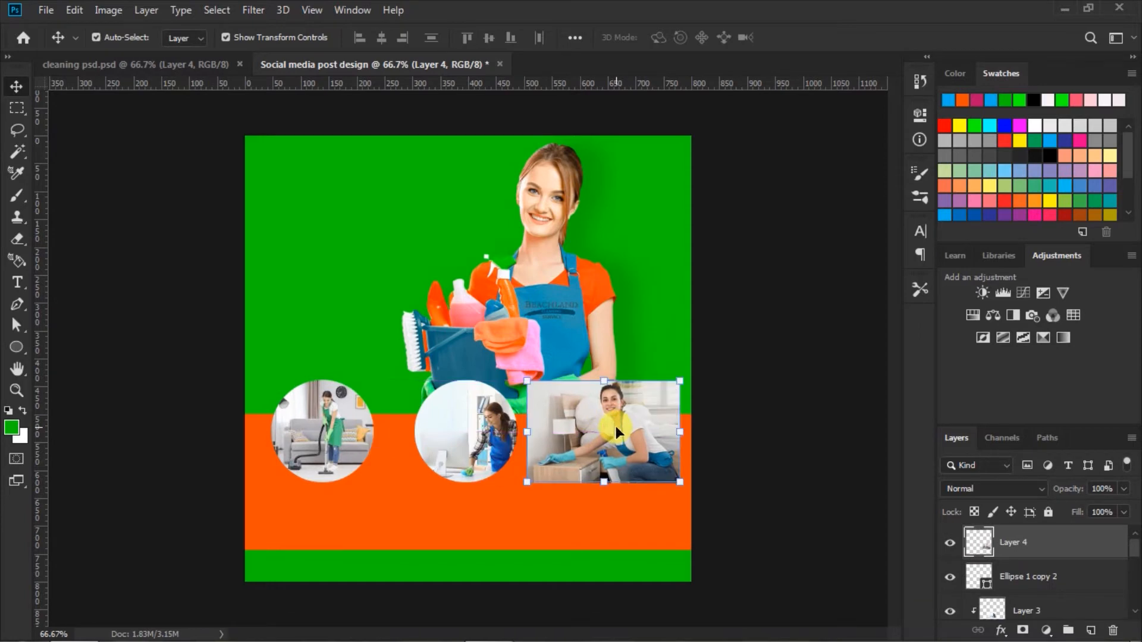
left_click(770, 365)
key("ctrl+alt+g")
left_click(768, 356)
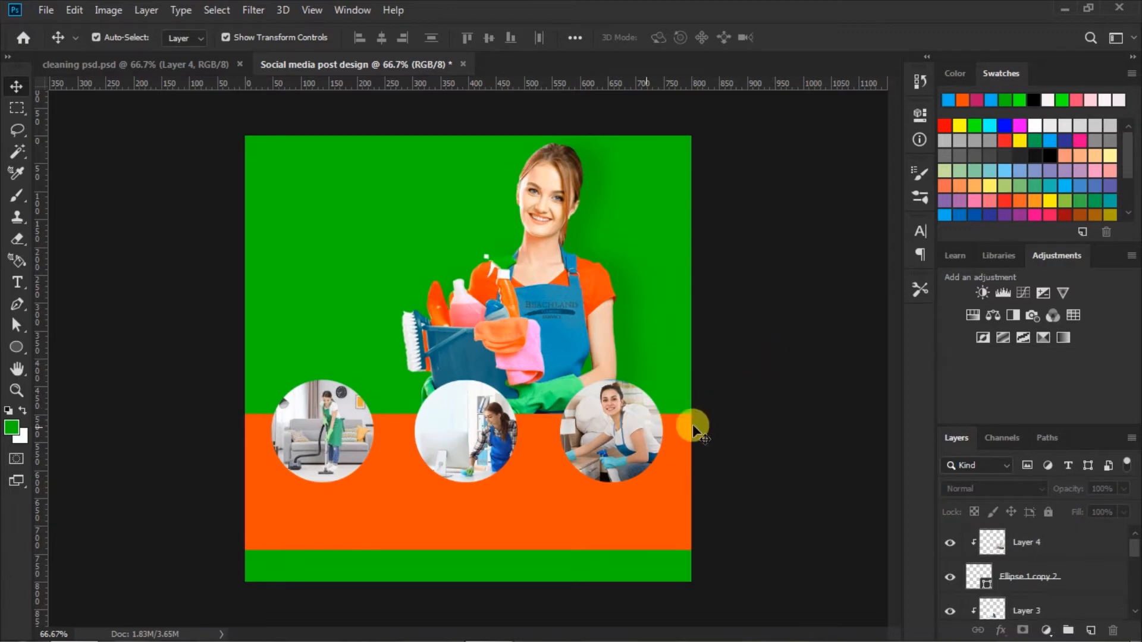
Step: Nudge the clipped photo slightly right inside the right circle
left_click(633, 427)
key("Right")
key("Right")
key("Right")
key("Right")
key("Right")
key("Right")
key("Right")
key("Right")
key("Right")
key("Right")
key("Right")
key("Right")
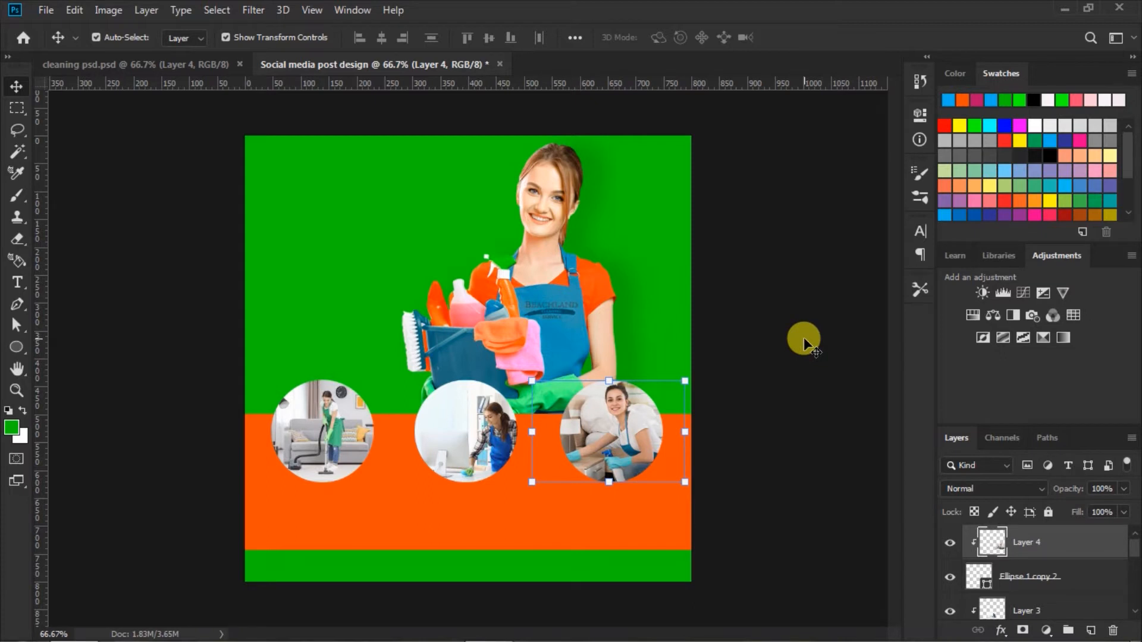
left_click(804, 338)
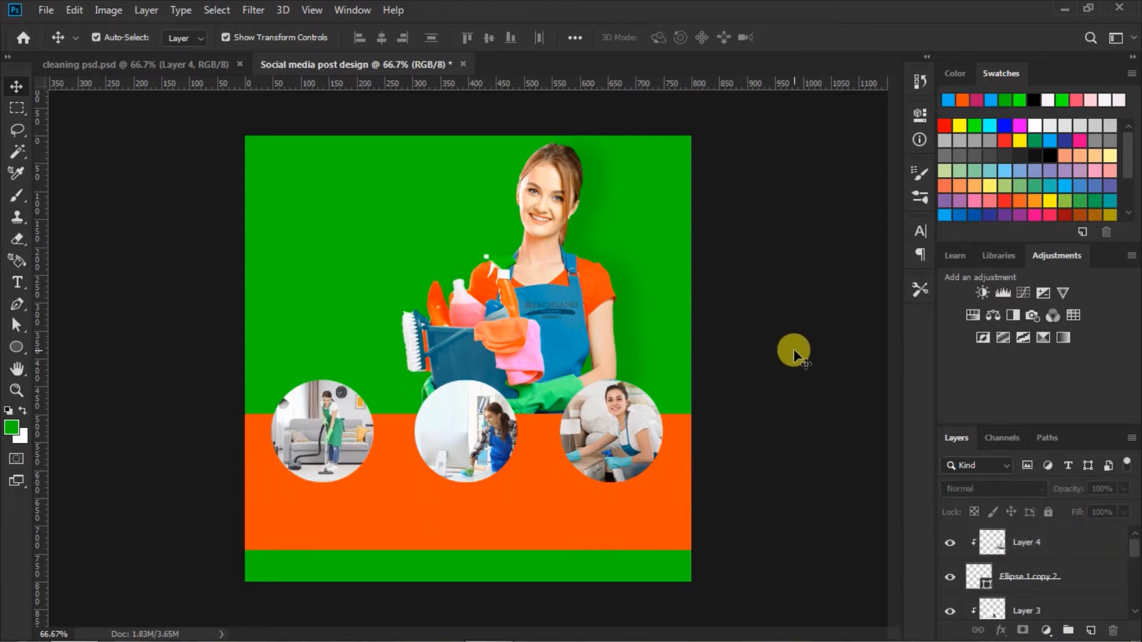
Step: Select the green background layer and set the Pen tool to Shape mode with an orange fill
left_click(671, 221)
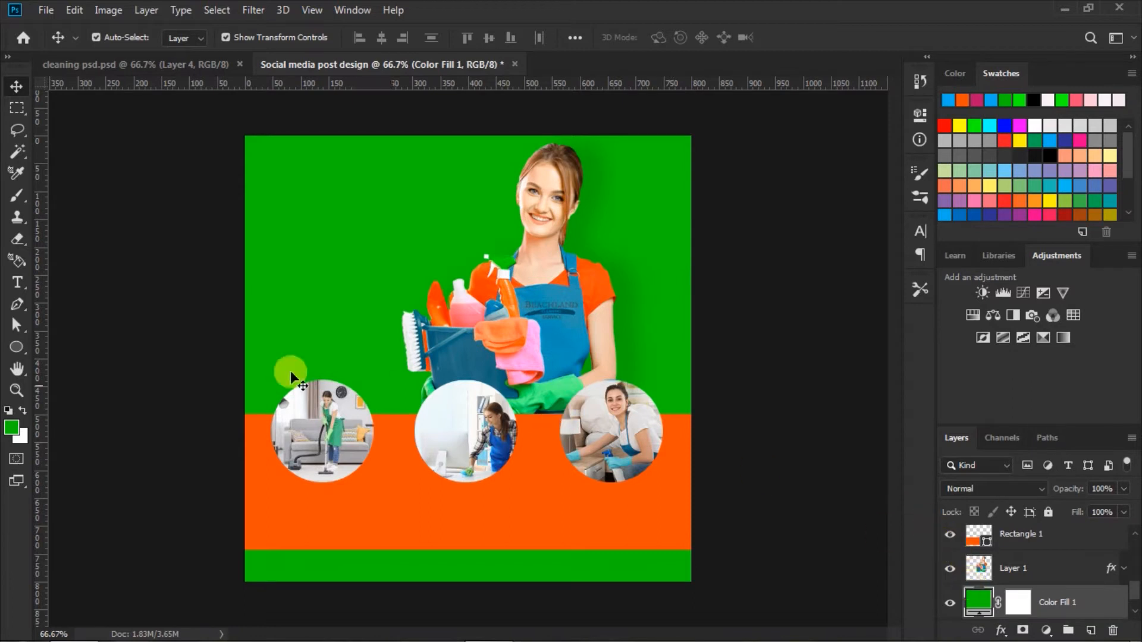
left_click(17, 307)
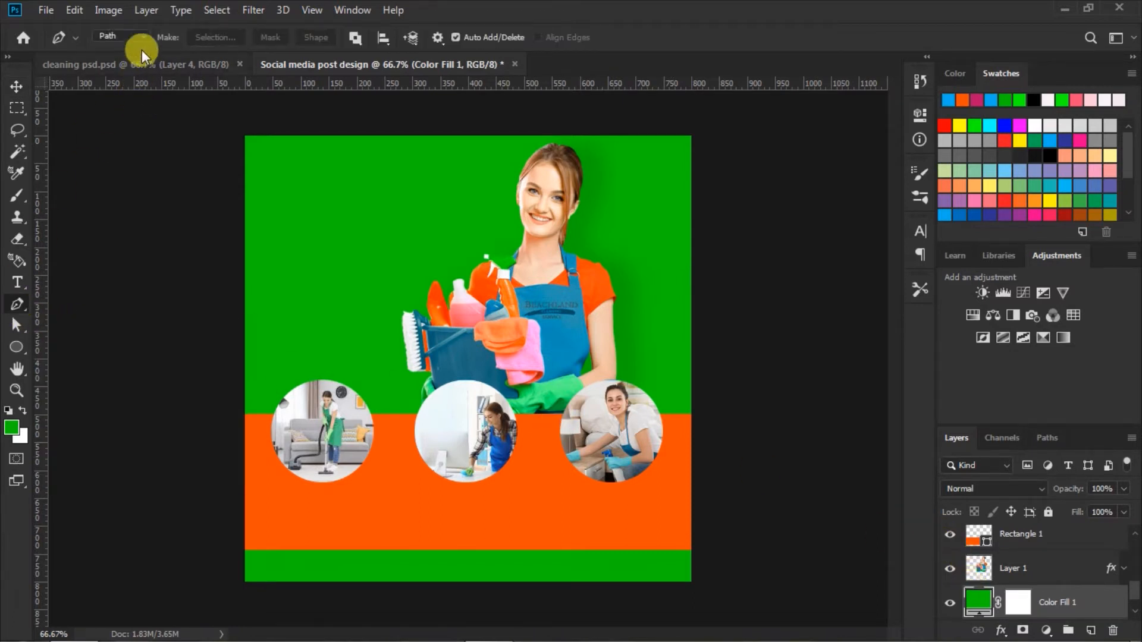
left_click(144, 33)
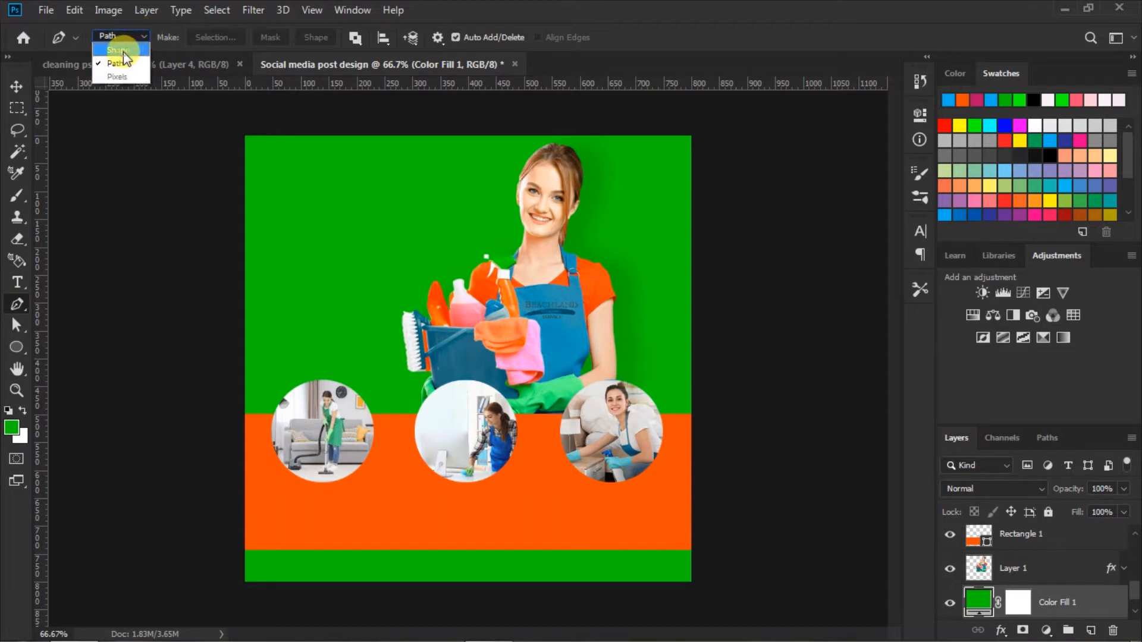
left_click(123, 52)
left_click(182, 37)
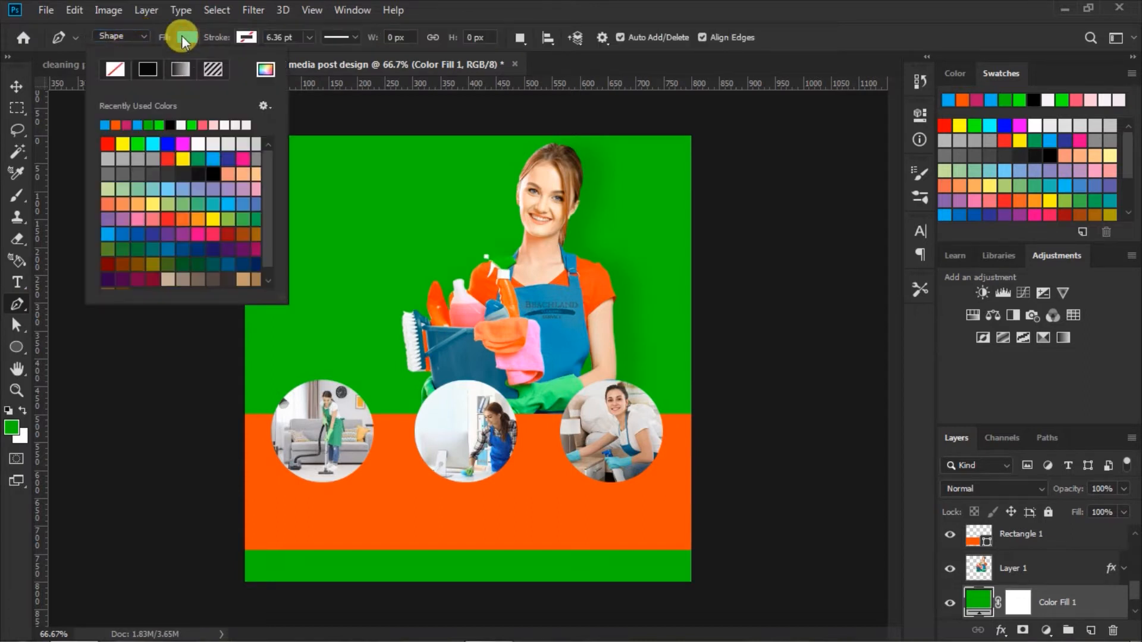
left_click(115, 125)
left_click(185, 37)
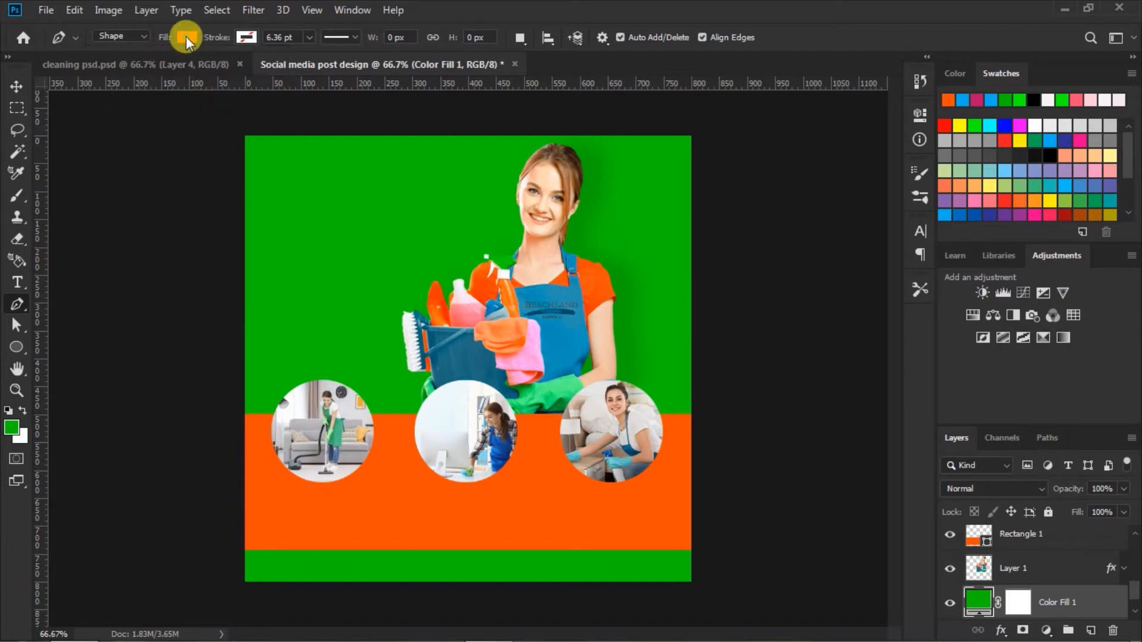
Step: Draw a closed four-cornered orange shape about 475 × 321 px behind the cleaner in the canvas's upper-right corner and shift it slightly left
left_click(467, 129)
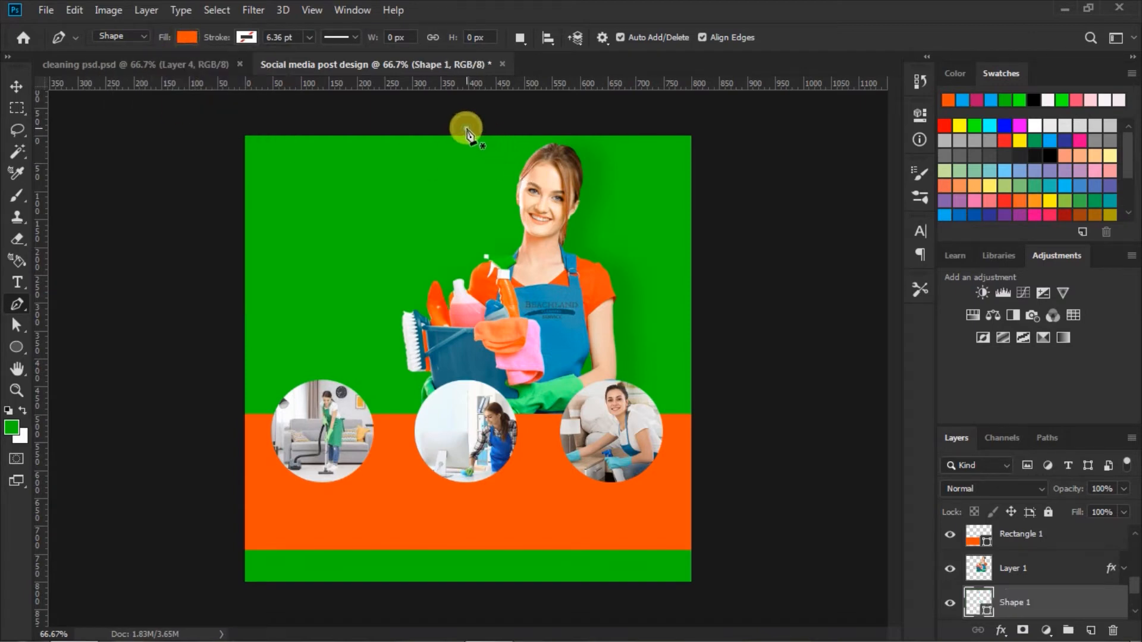
left_click(571, 306)
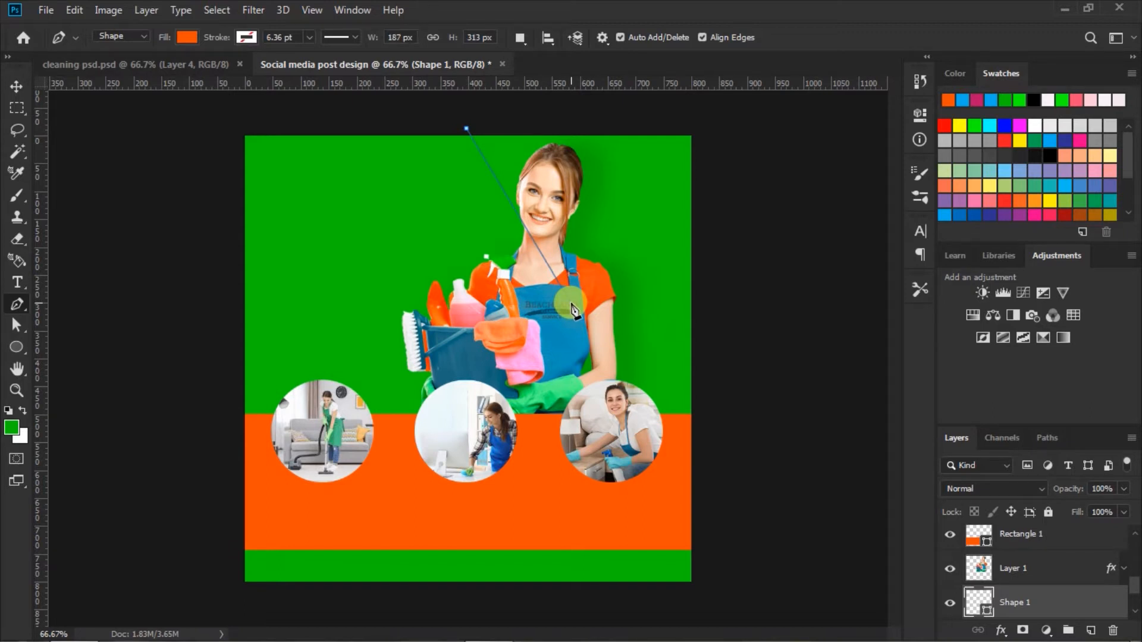
left_click(732, 223)
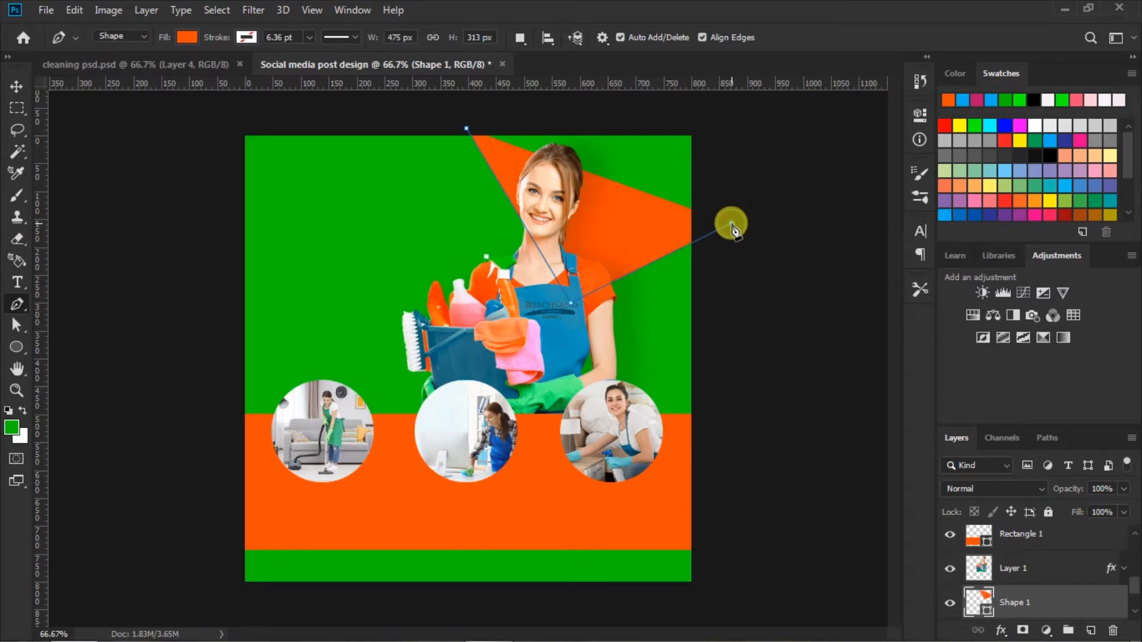
left_click(728, 124)
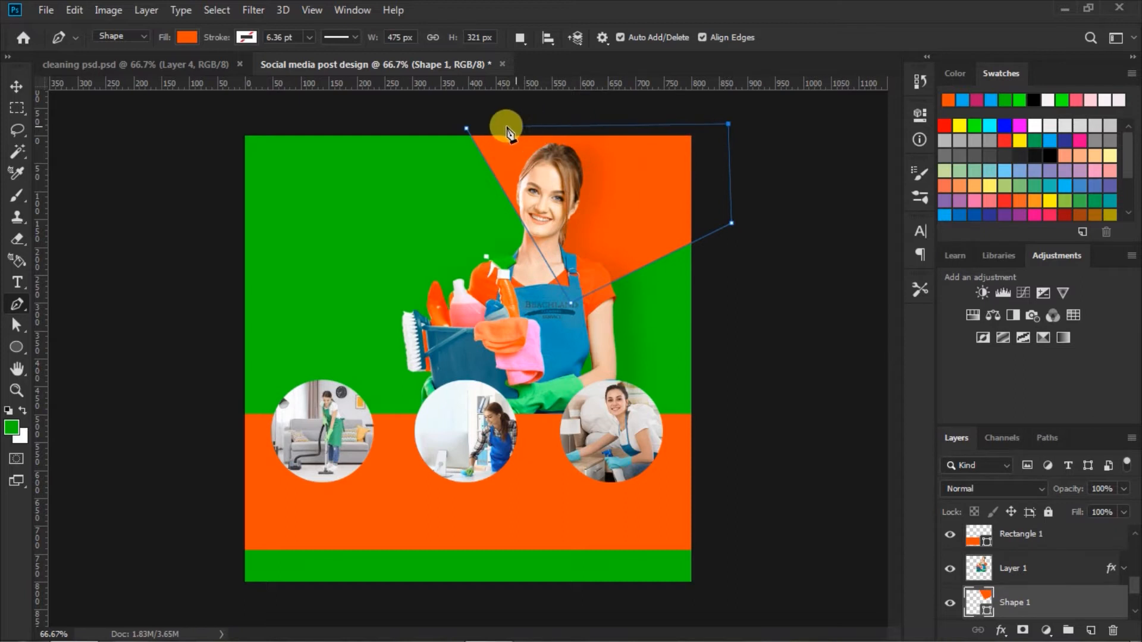
left_click(465, 127)
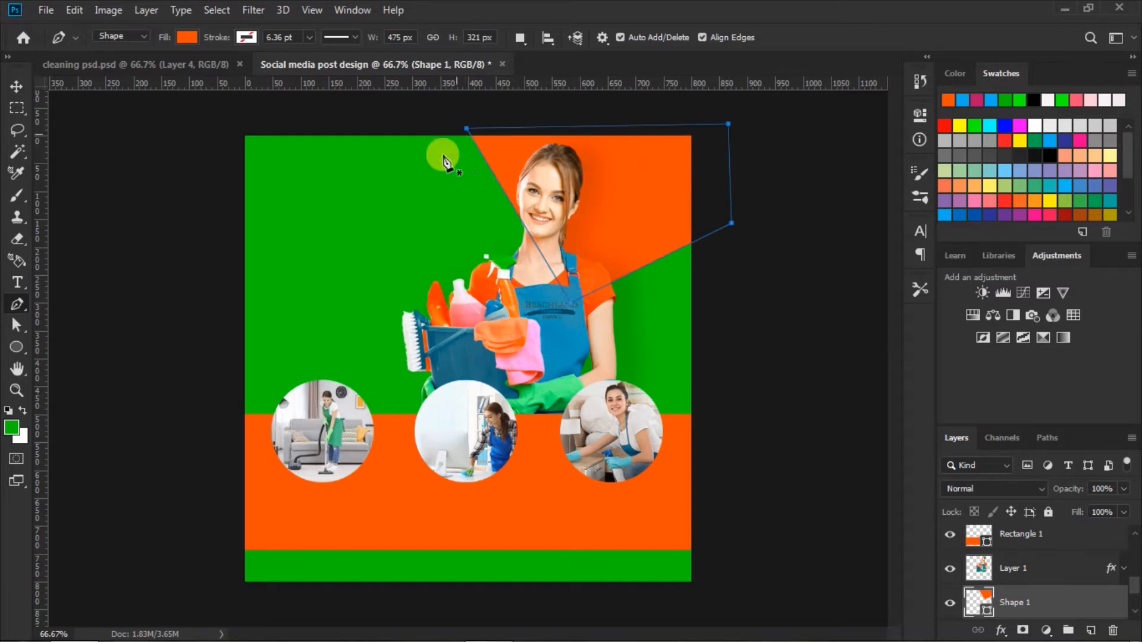
left_click(16, 86)
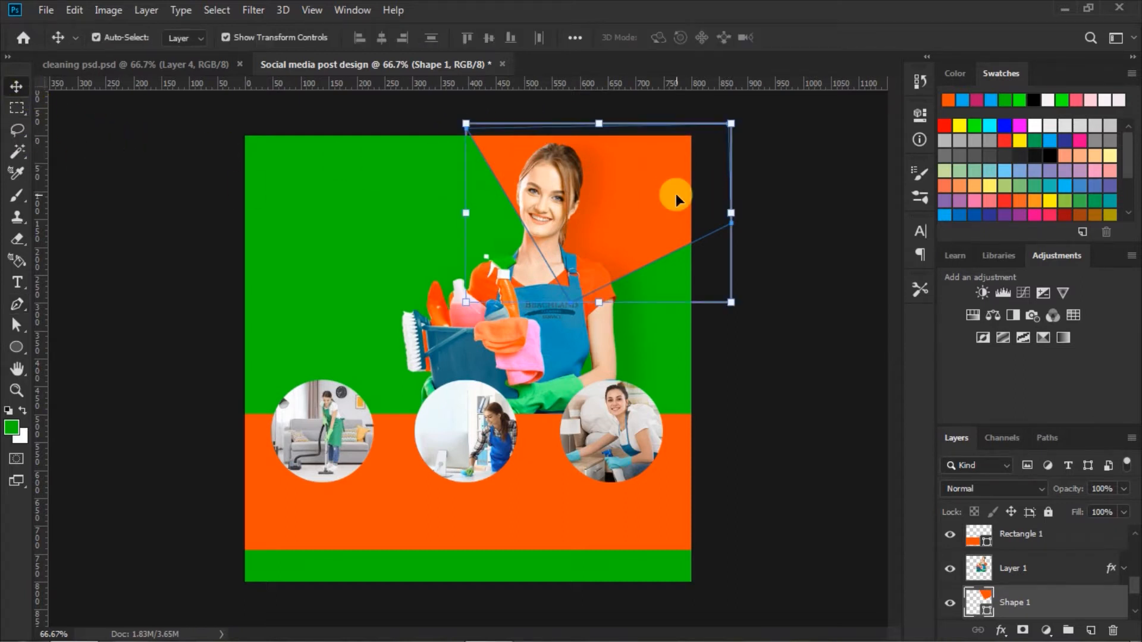
left_click_drag(655, 200, 642, 204)
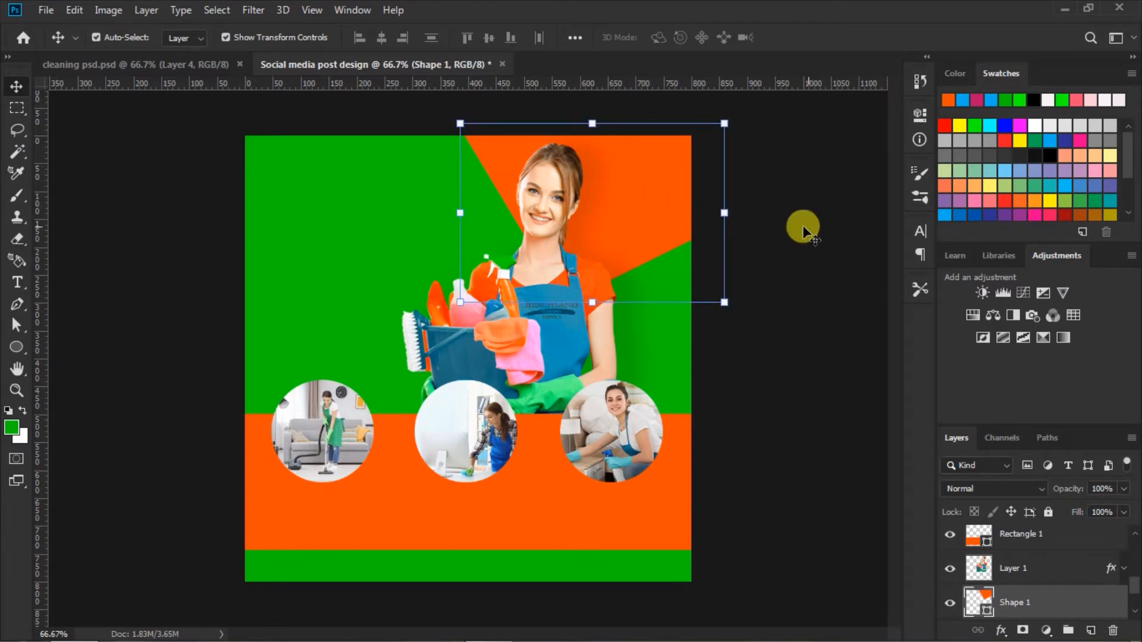
Step: Bend the orange corner shape's left and lower edges into wavy curves by adding a smooth anchor point to each
left_click(17, 325)
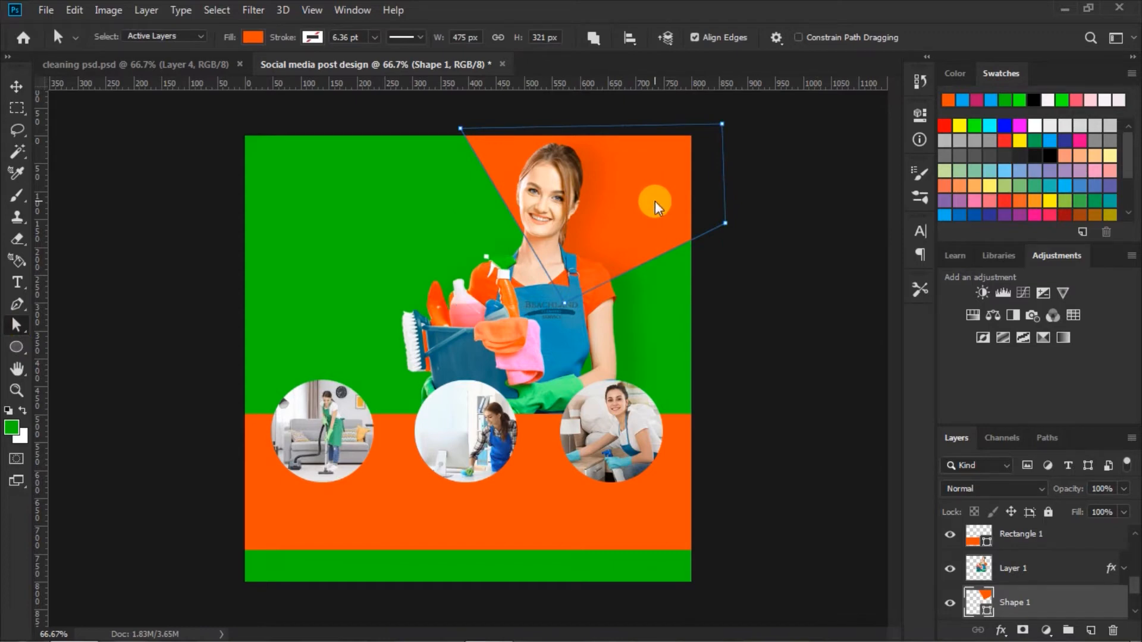
left_click(17, 304)
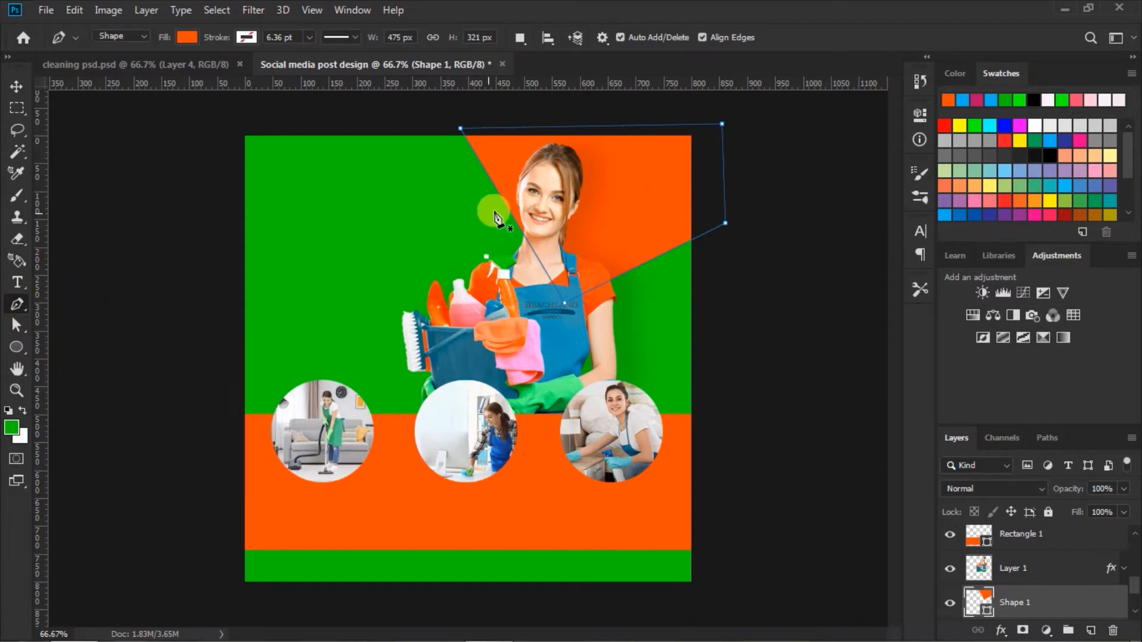
left_click_drag(511, 214, 491, 268)
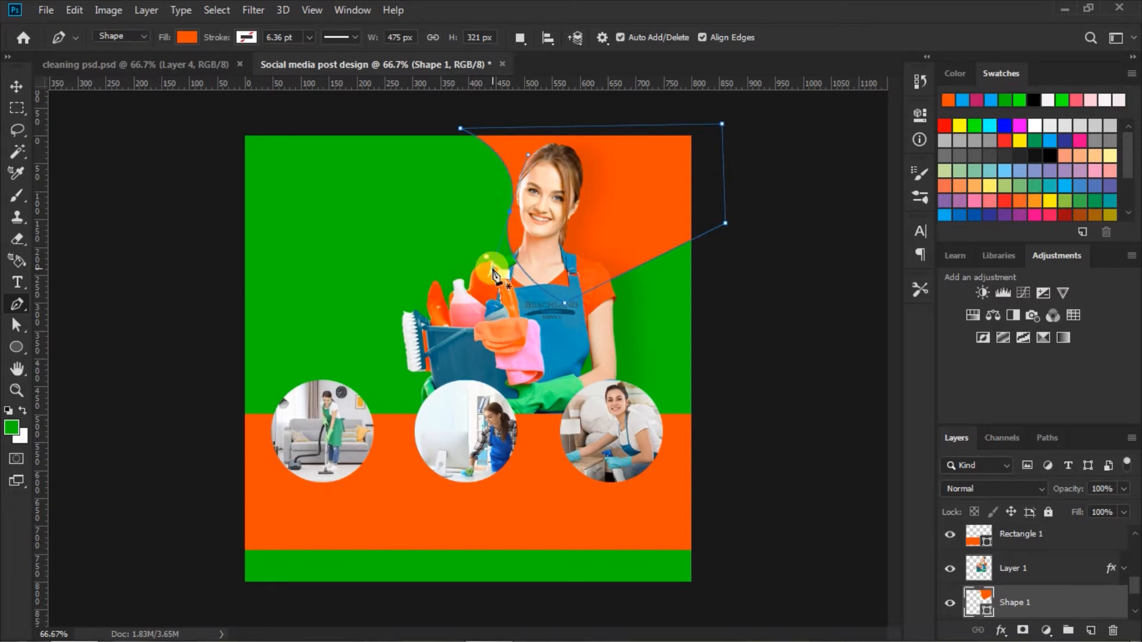
left_click_drag(643, 266, 678, 315)
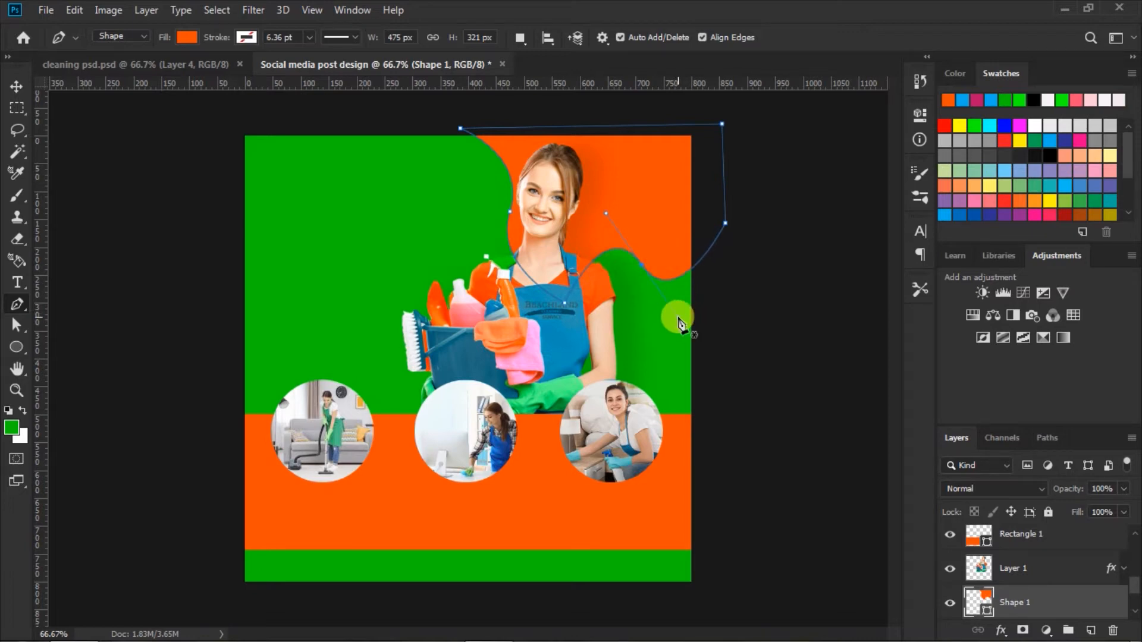
left_click(17, 87)
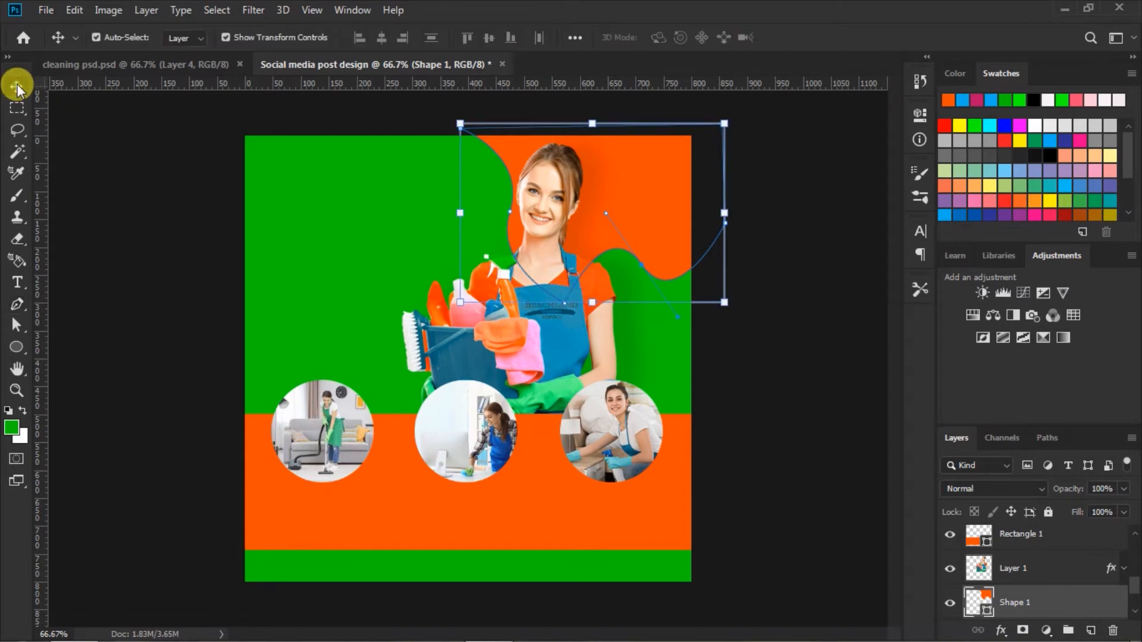
Step: Shift the wavy orange corner shape slightly right behind the cleaner
left_click(782, 191)
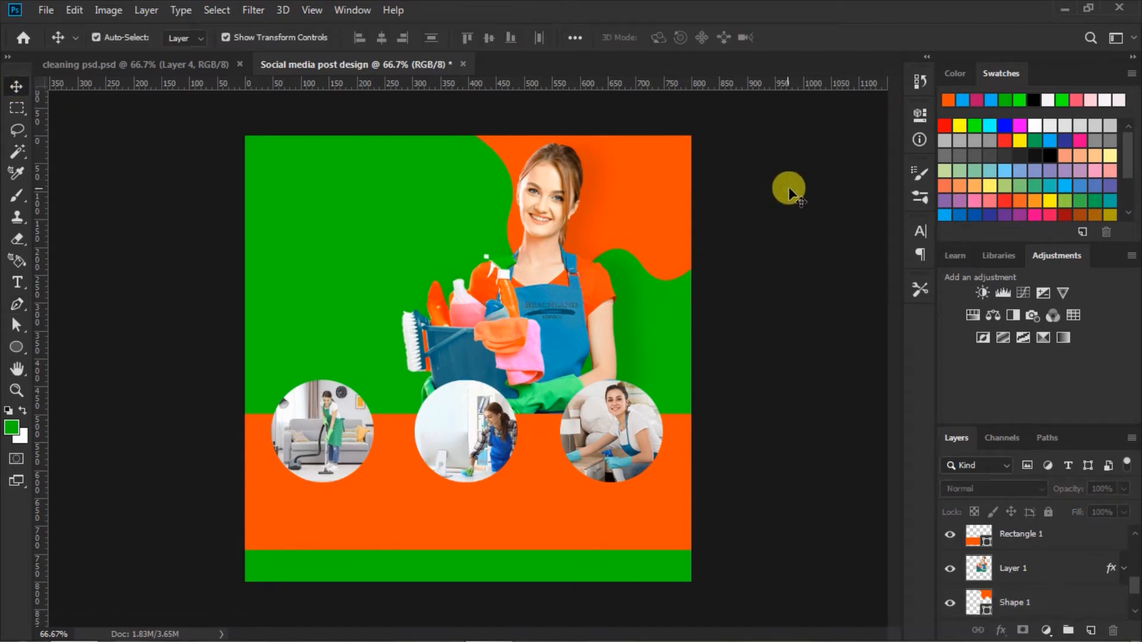
left_click(649, 181)
left_click_drag(658, 180, 669, 182)
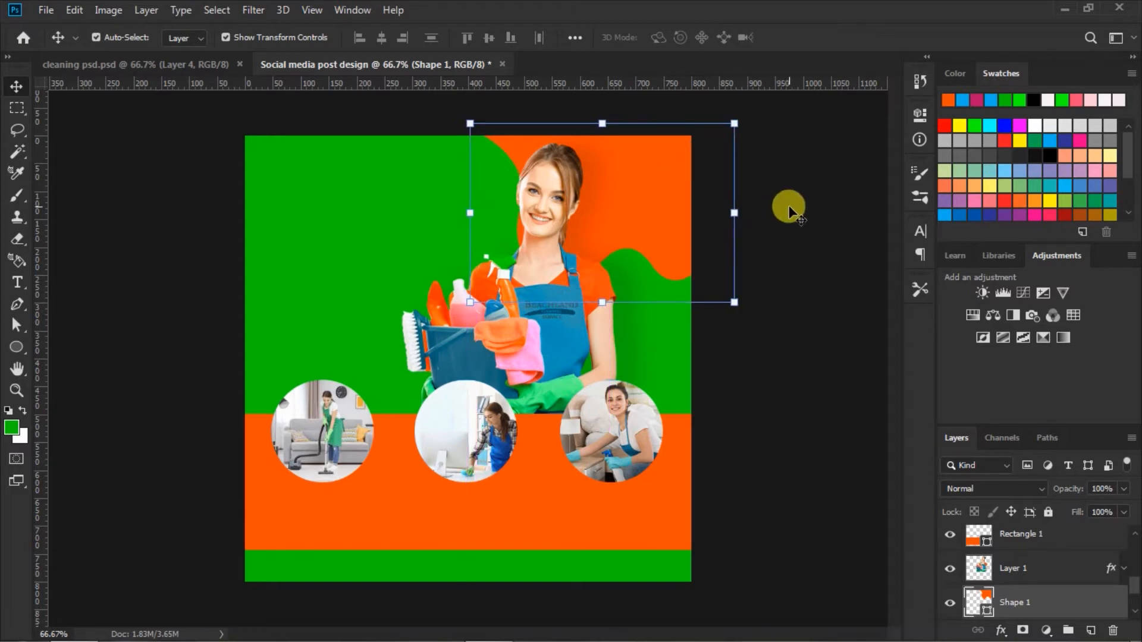
left_click_drag(658, 194, 657, 192)
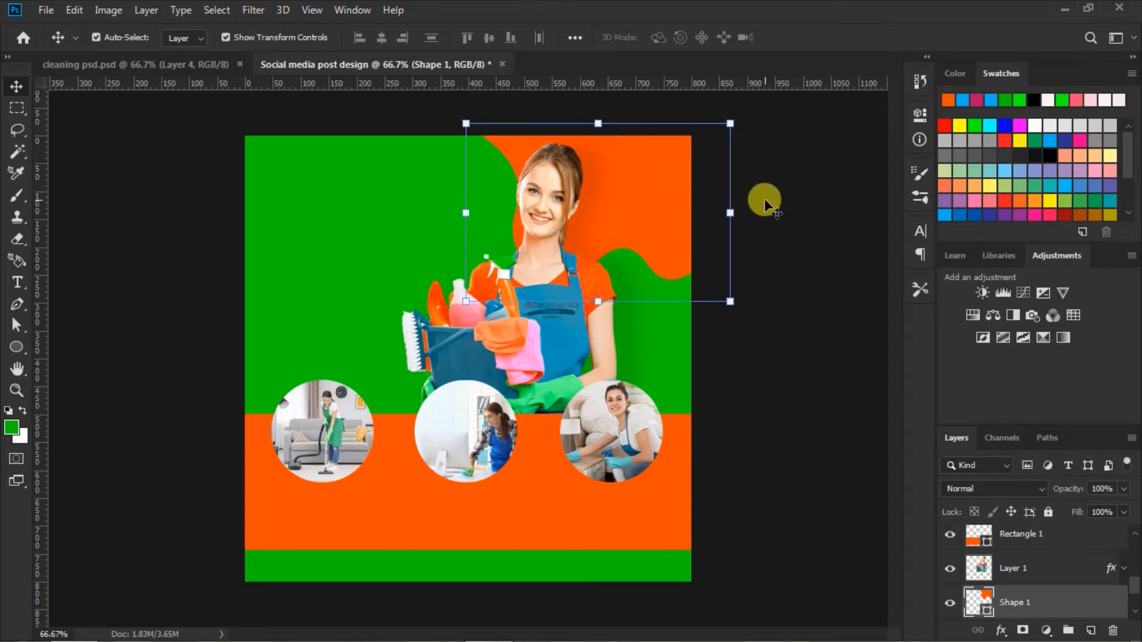
Step: Duplicate the orange corner shape, place the copy beneath the original layer and fill it with off-white #f7ece7
key("ctrl+j")
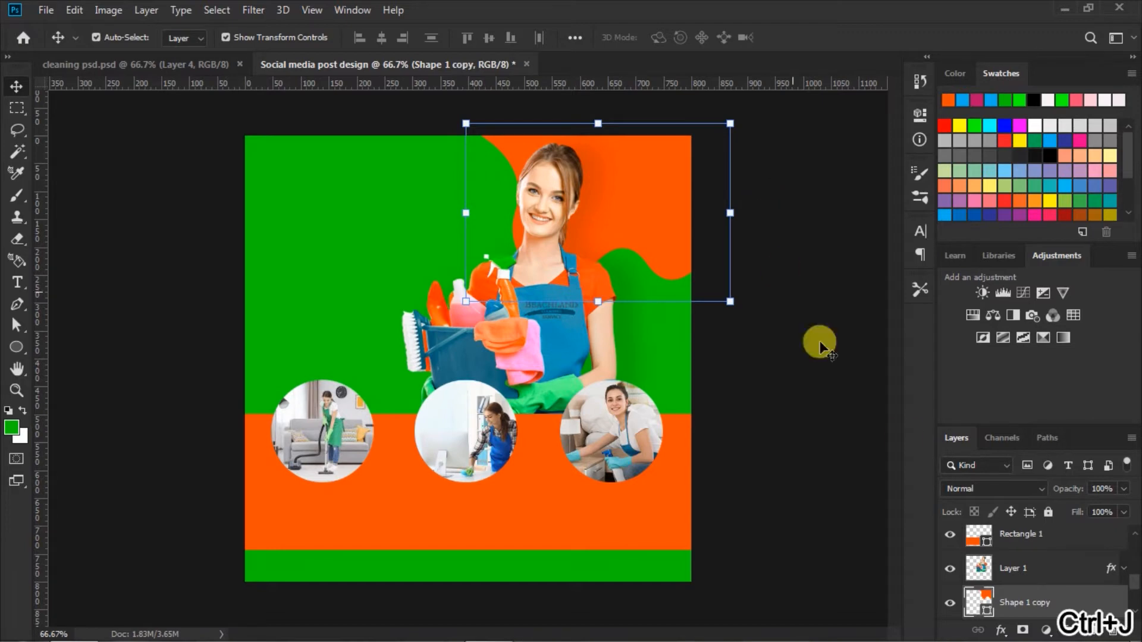
left_click(1137, 597)
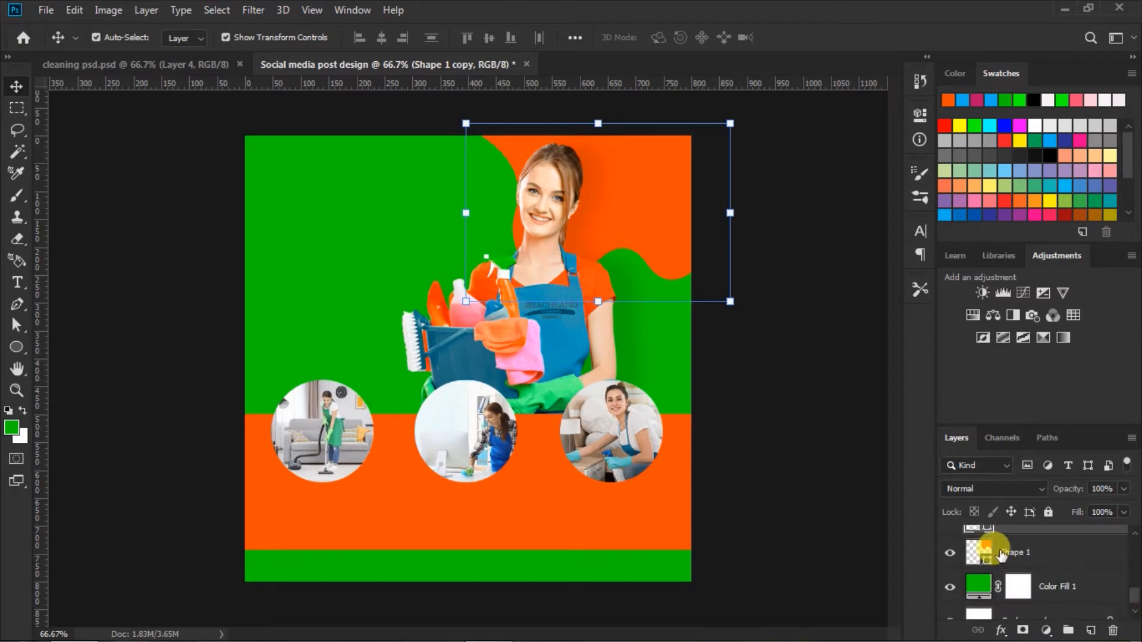
left_click_drag(1135, 595, 1134, 590)
left_click_drag(981, 552, 988, 583)
double_click(987, 581)
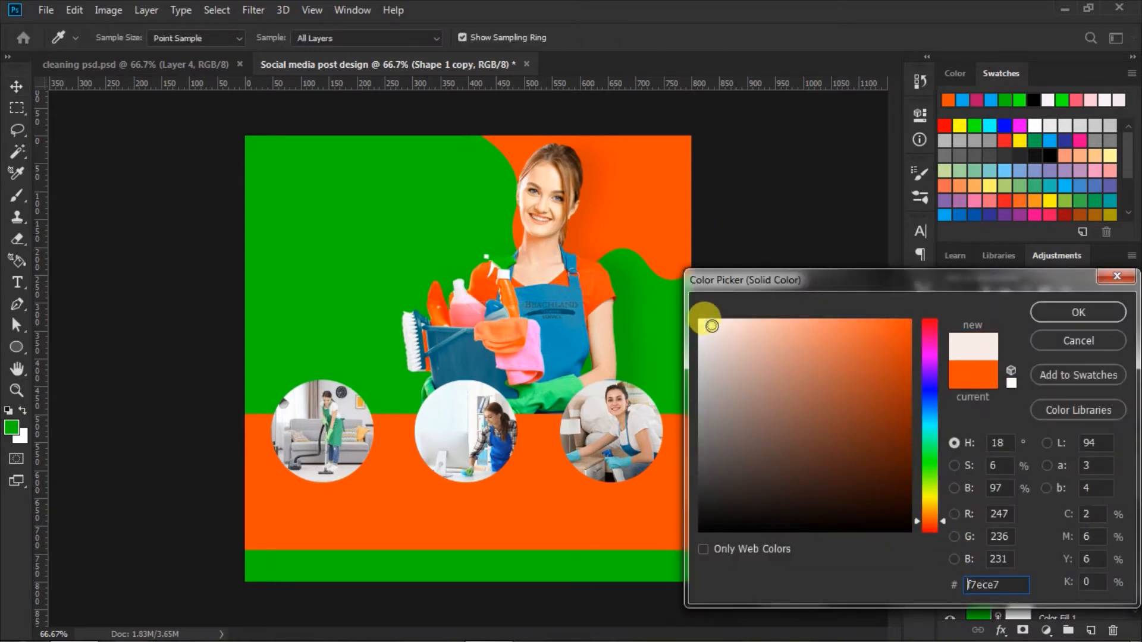
left_click(1065, 315)
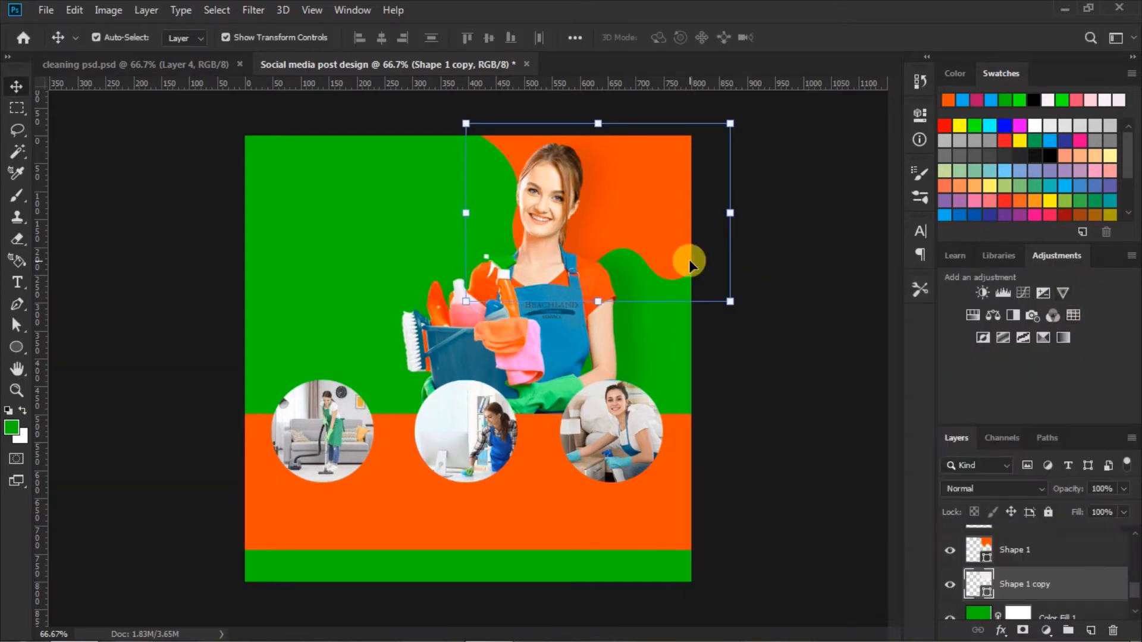
Step: Enlarge the off-white copy from two opposite corners to about 521 × 352 px so it forms a rim around the orange shape
left_click(727, 300)
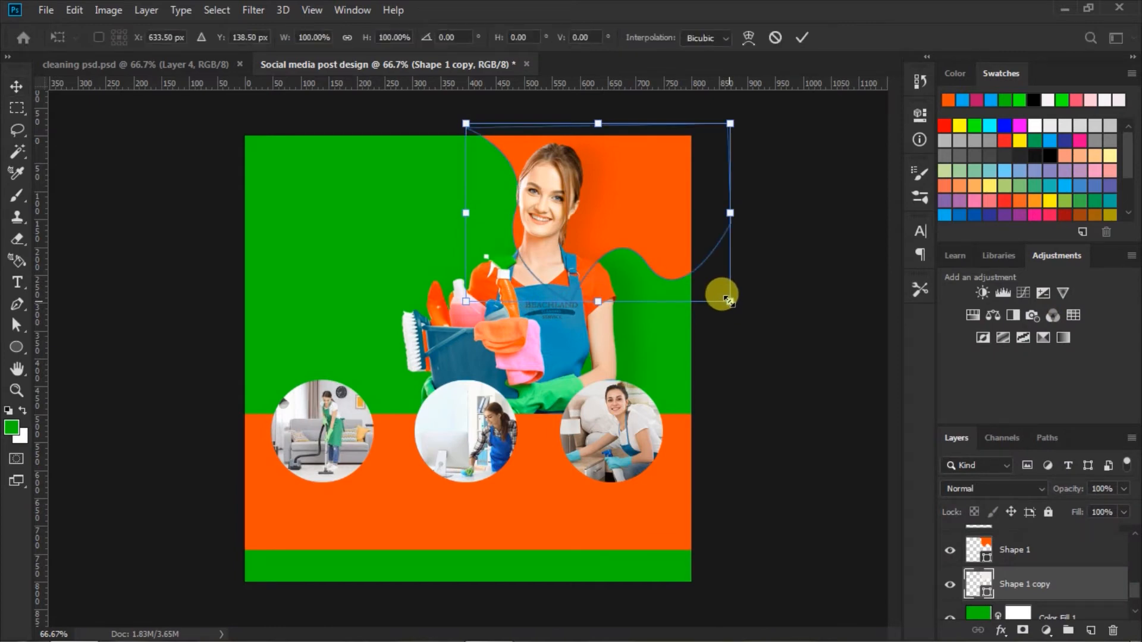
left_click_drag(728, 300, 739, 317)
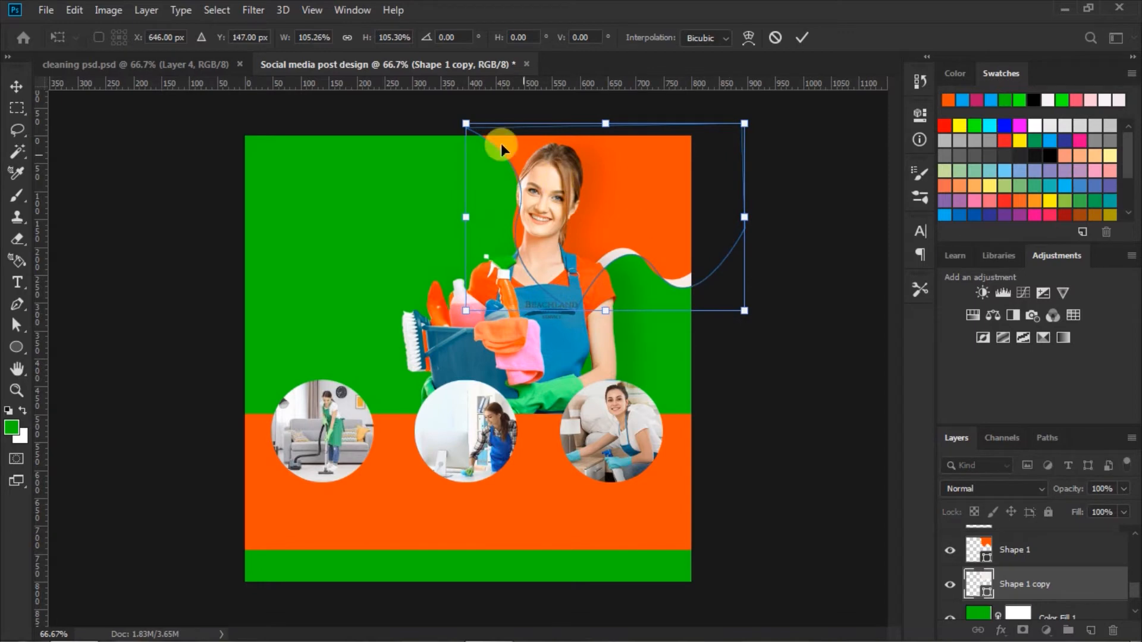
left_click_drag(465, 118, 456, 109)
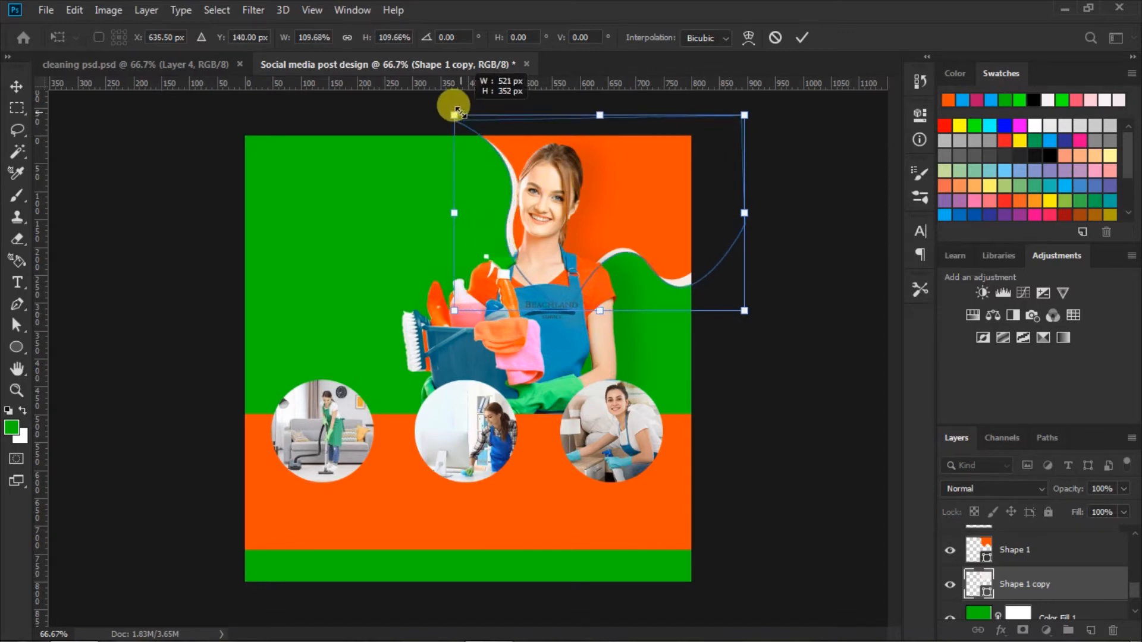
left_click(796, 39)
left_click(752, 305)
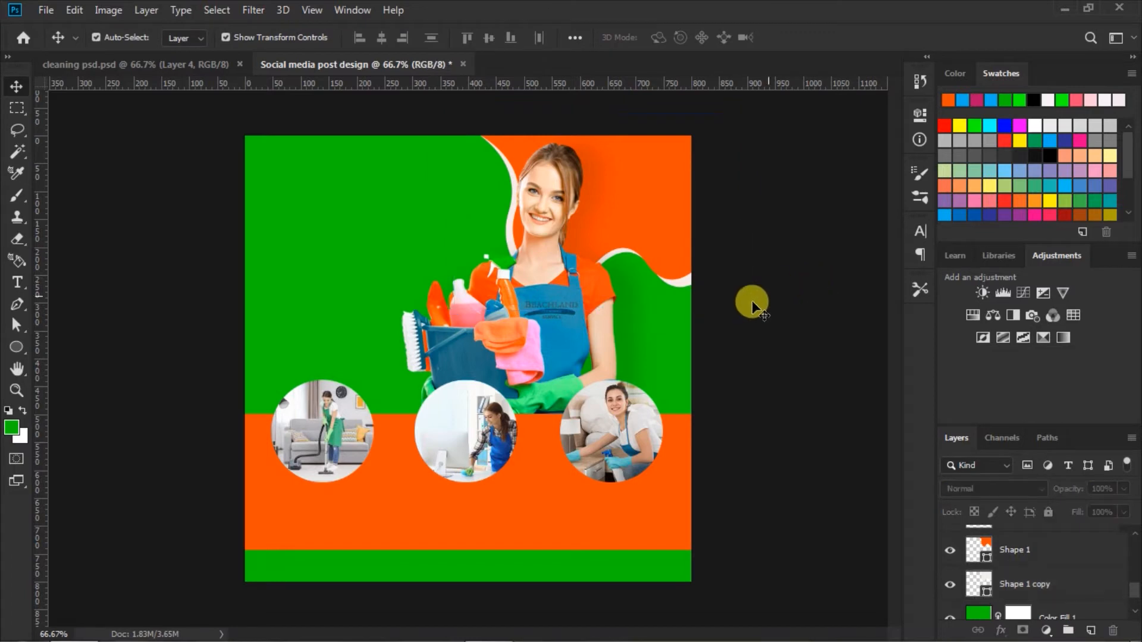
Step: Nudge the off-white copy slightly up and left behind the orange shape
left_click(683, 282)
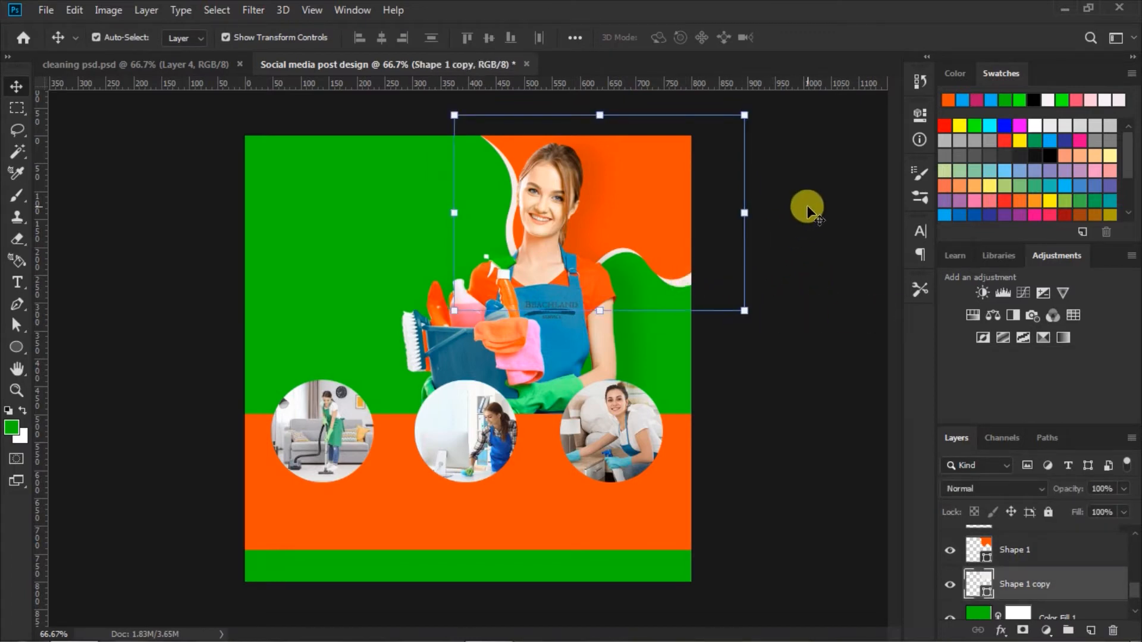
key("Up")
key("Up")
key("Up")
key("Up")
key("Up")
key("Up")
key("Up")
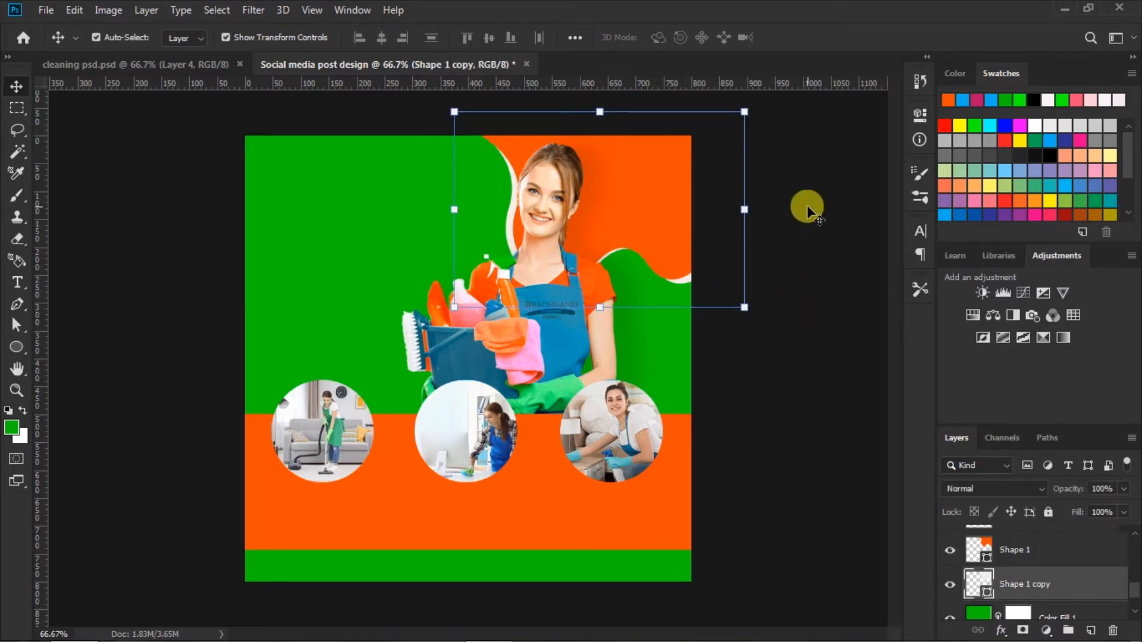
key("Left")
key("Left")
key("Left")
key("Left")
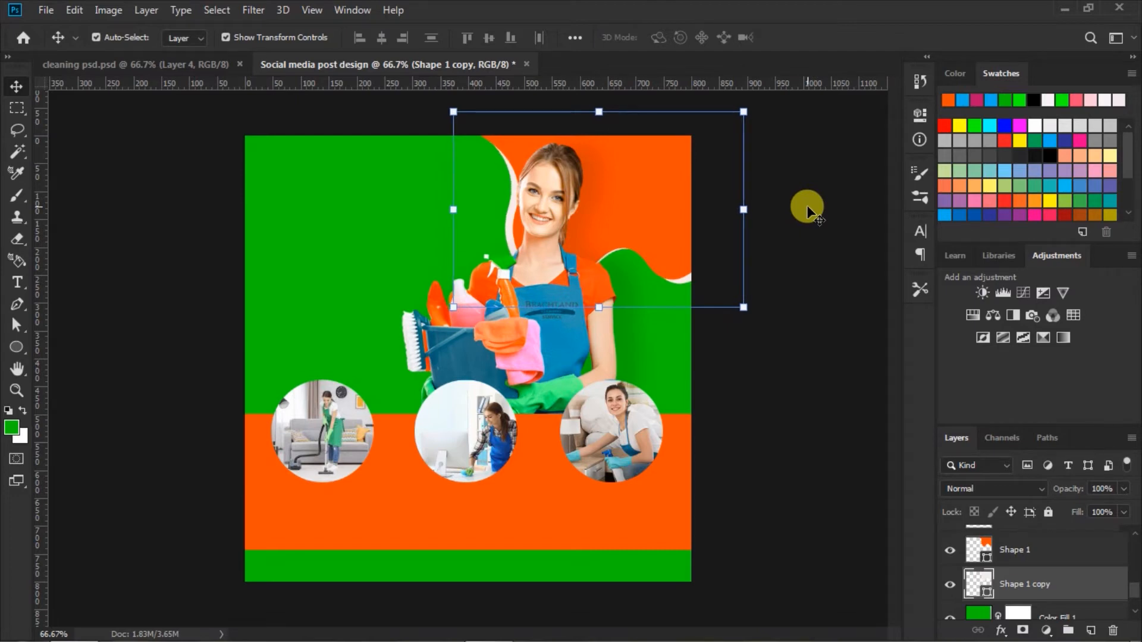
left_click(822, 226)
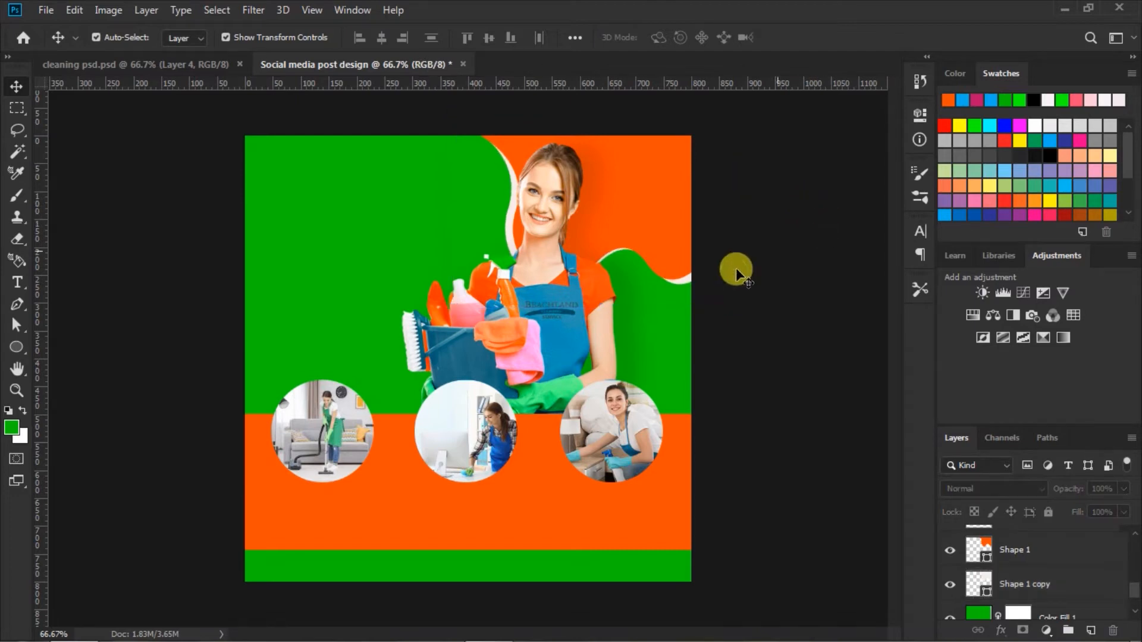
Step: Select the orange shape and its off-white copy together, shift them slightly up and left, and rotate them by about -5.29°
left_click(658, 224)
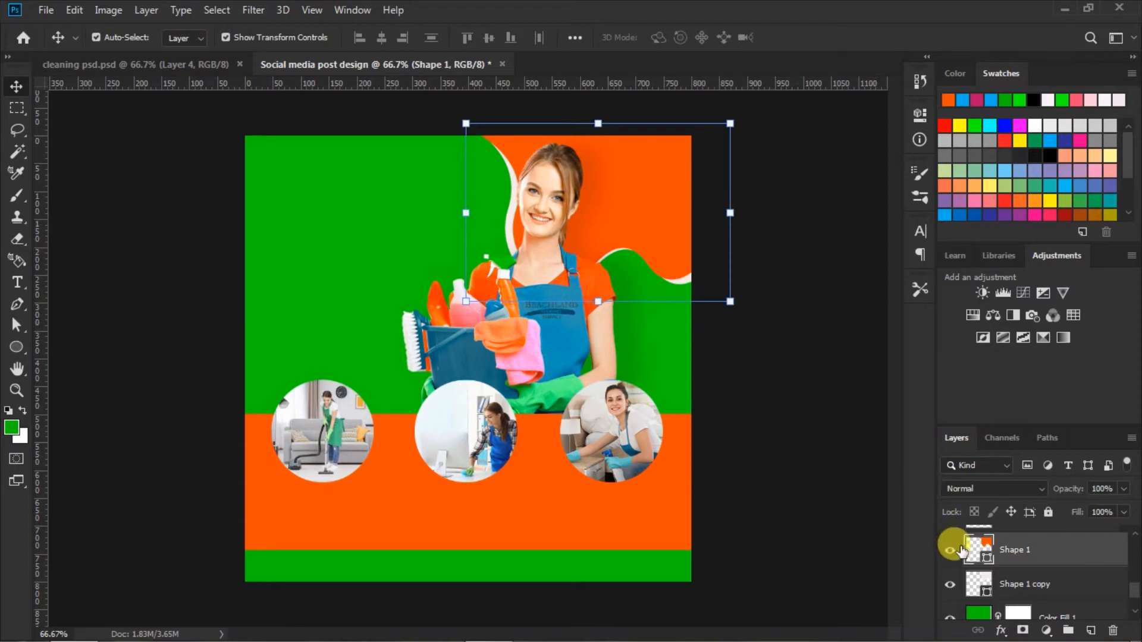
left_click(981, 586, "shift")
left_click_drag(660, 234, 666, 225)
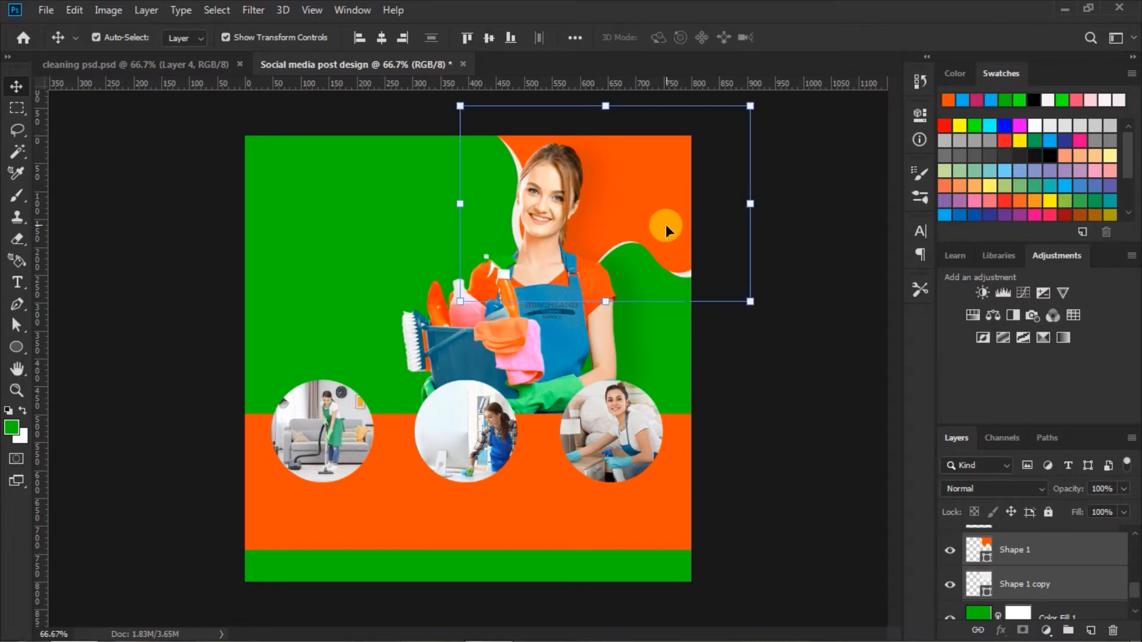
left_click_drag(747, 306, 752, 297)
left_click_drag(628, 187, 619, 186)
left_click(803, 38)
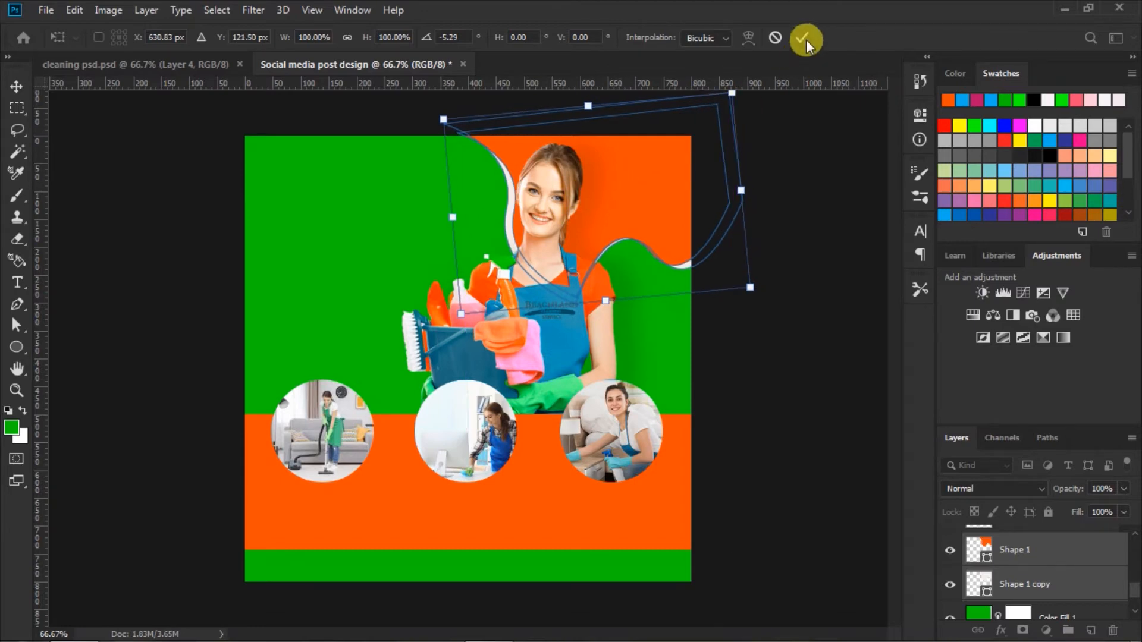
left_click(816, 266)
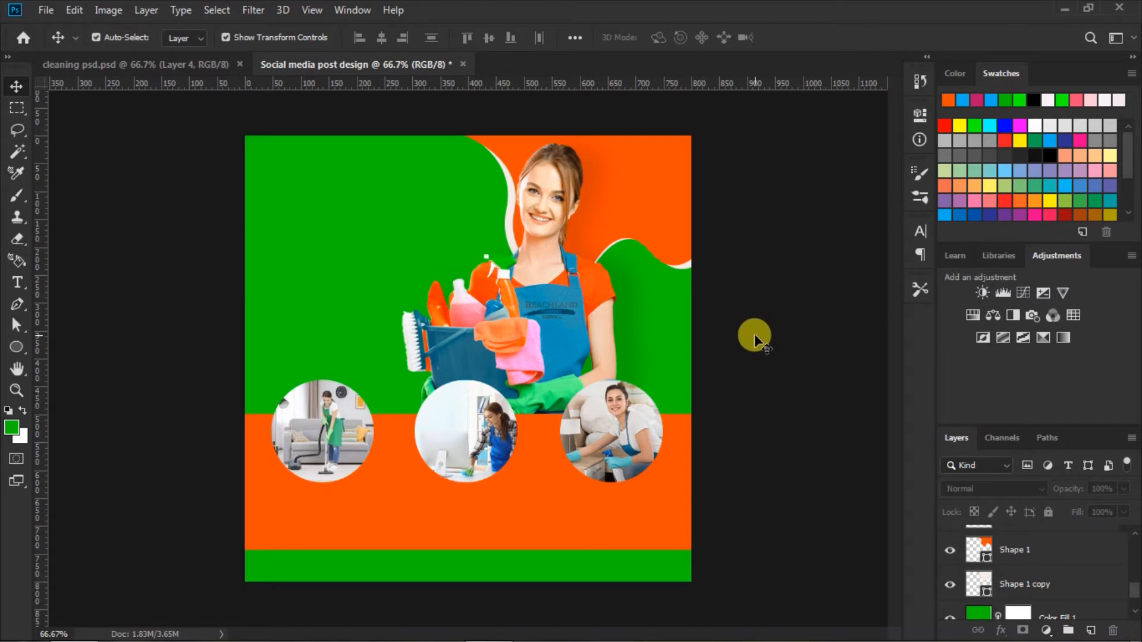
Step: Move the cleaner's photo slightly left and scale it proportionally to about 95%, keeping its base on the orange band
left_click_drag(572, 273, 571, 291)
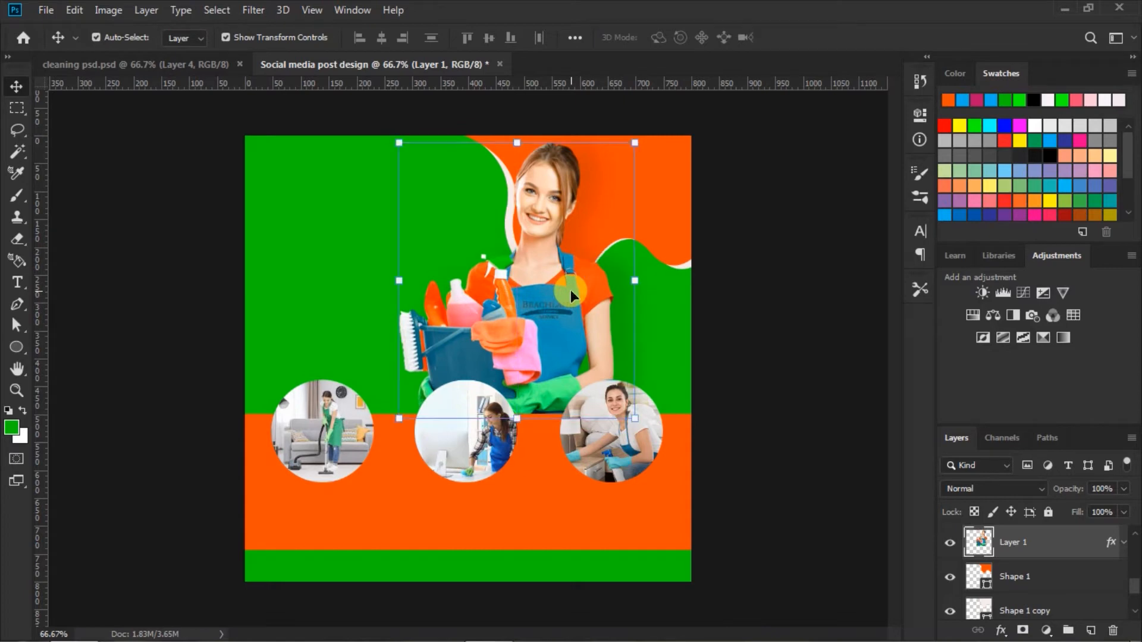
left_click(633, 141)
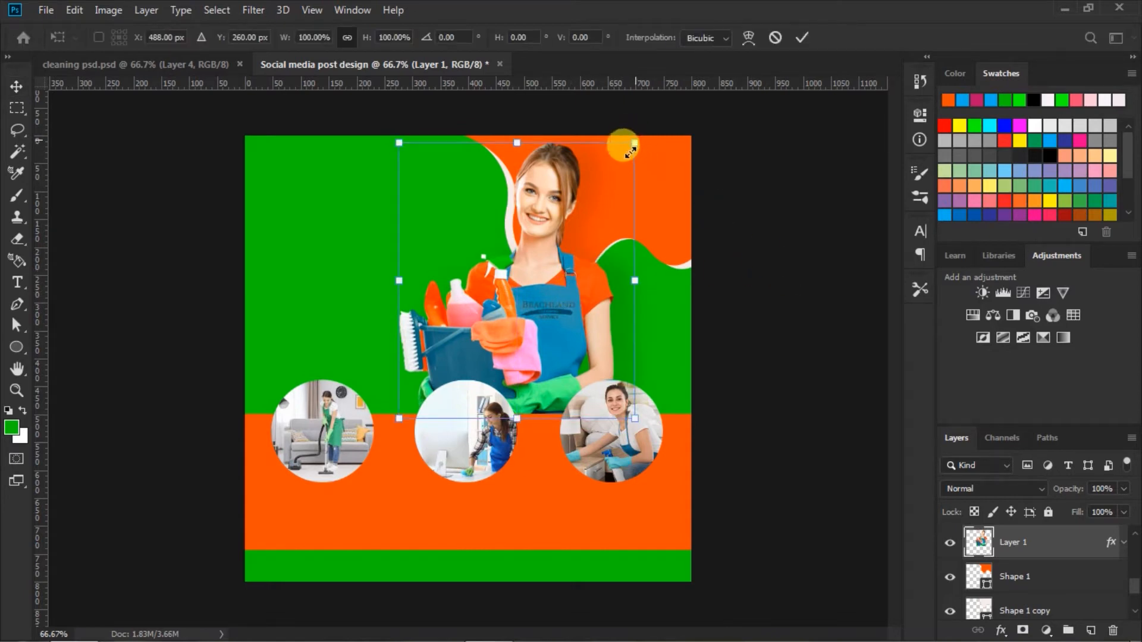
left_click_drag(628, 155, 629, 155)
left_click_drag(399, 418, 399, 418)
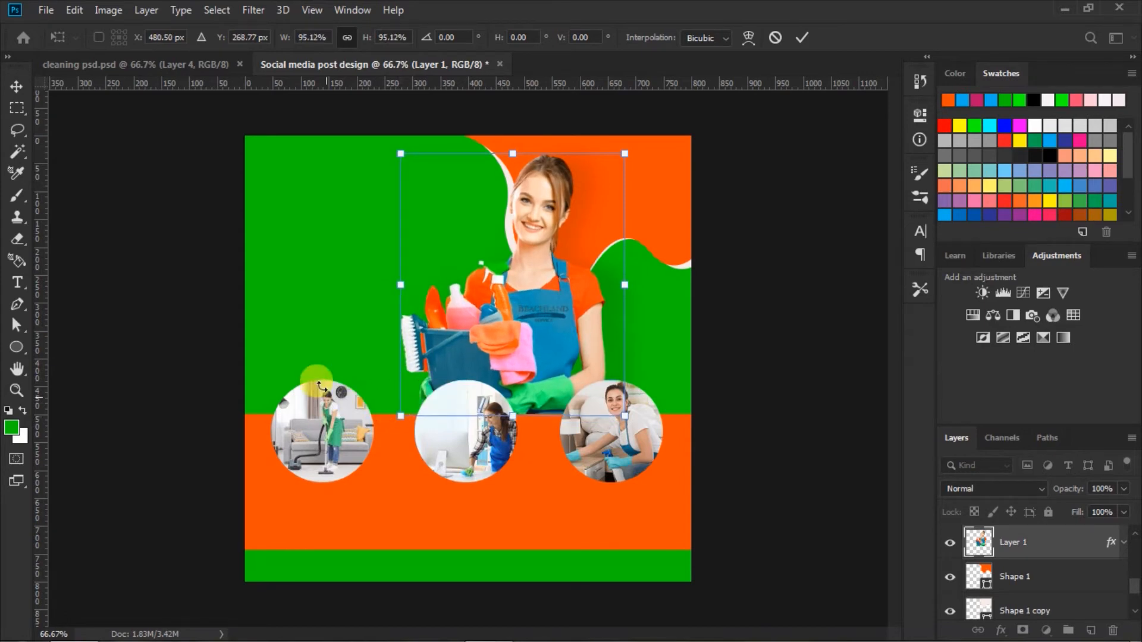
left_click(802, 37)
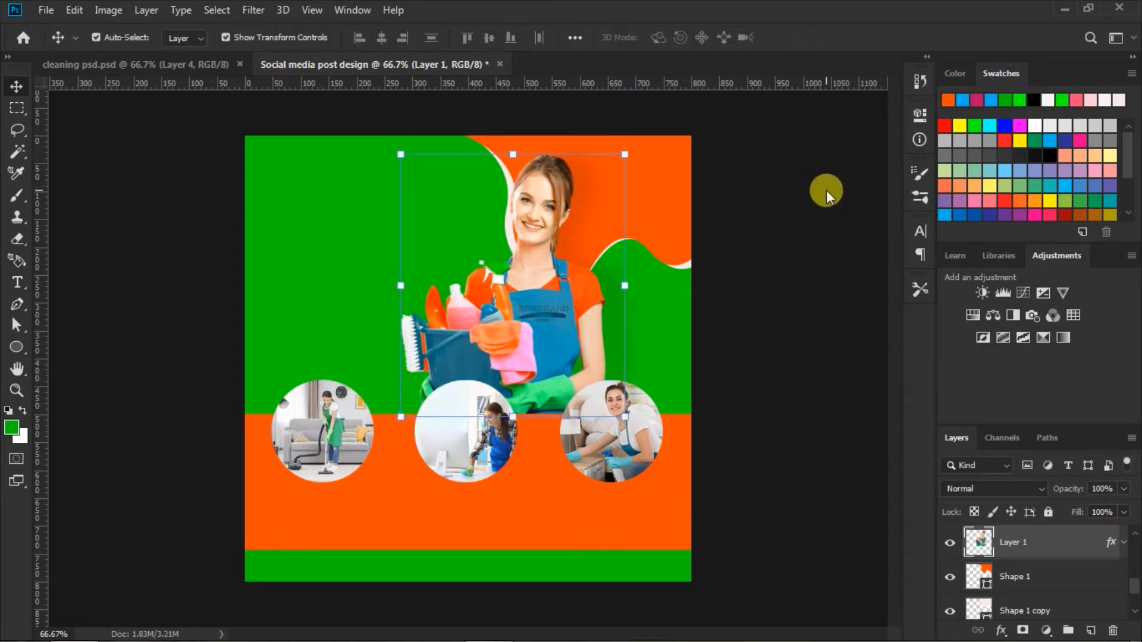
left_click(812, 230)
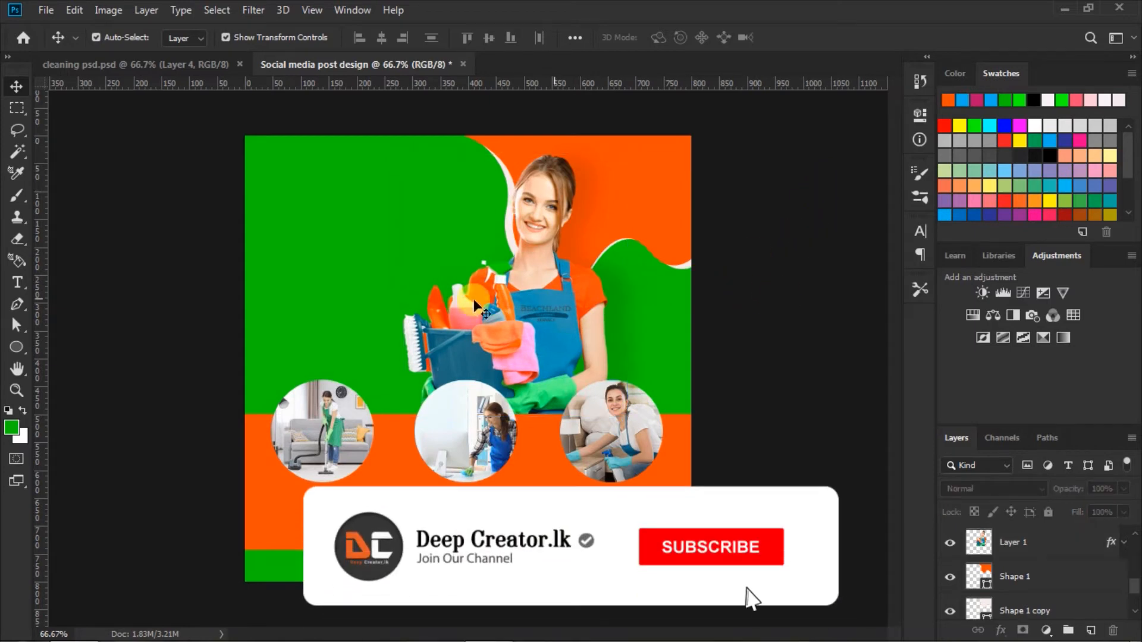
Step: Set up the Type tool with the Swis721 Cn BT font, Bold style, 72 pt size and bright green color #01ff01
left_click(18, 282)
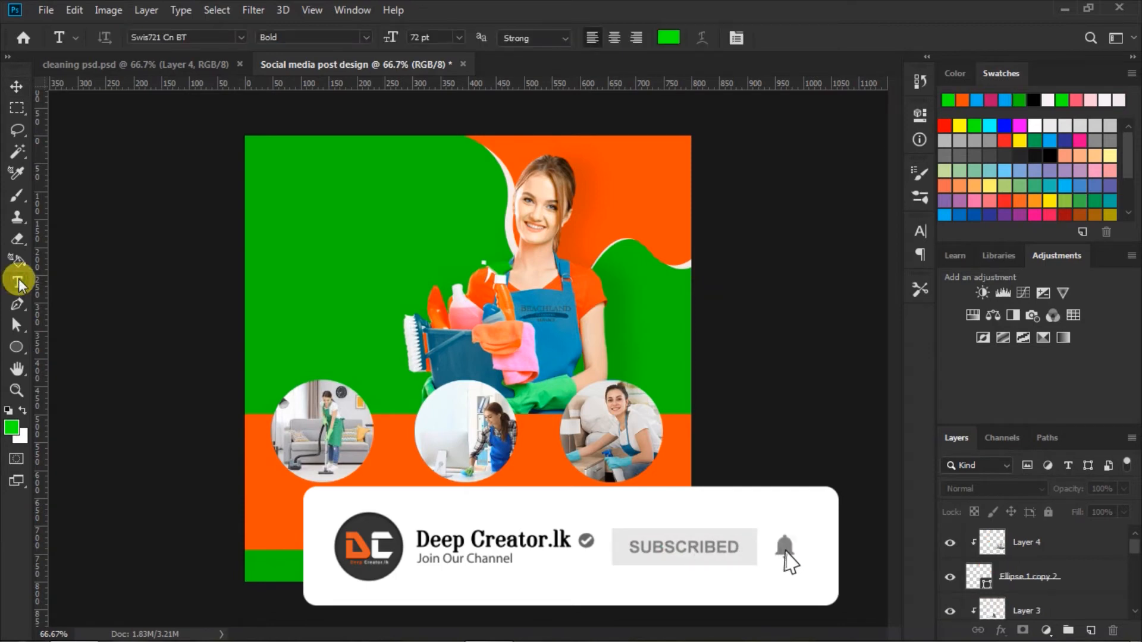
left_click(239, 37)
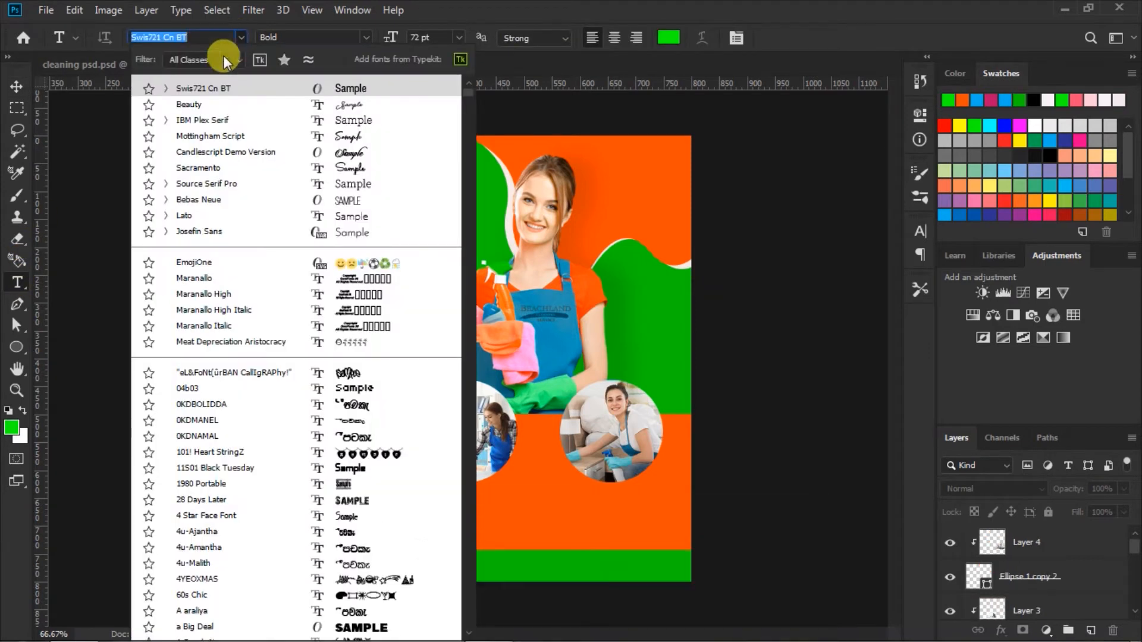
left_click(347, 93)
left_click(365, 36)
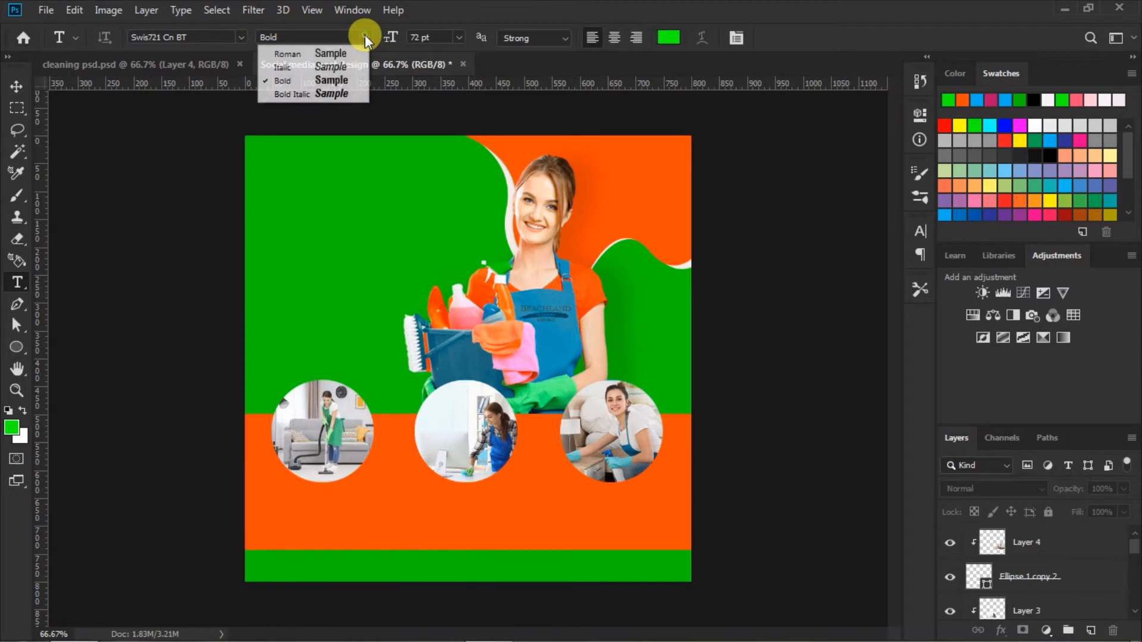
left_click(340, 82)
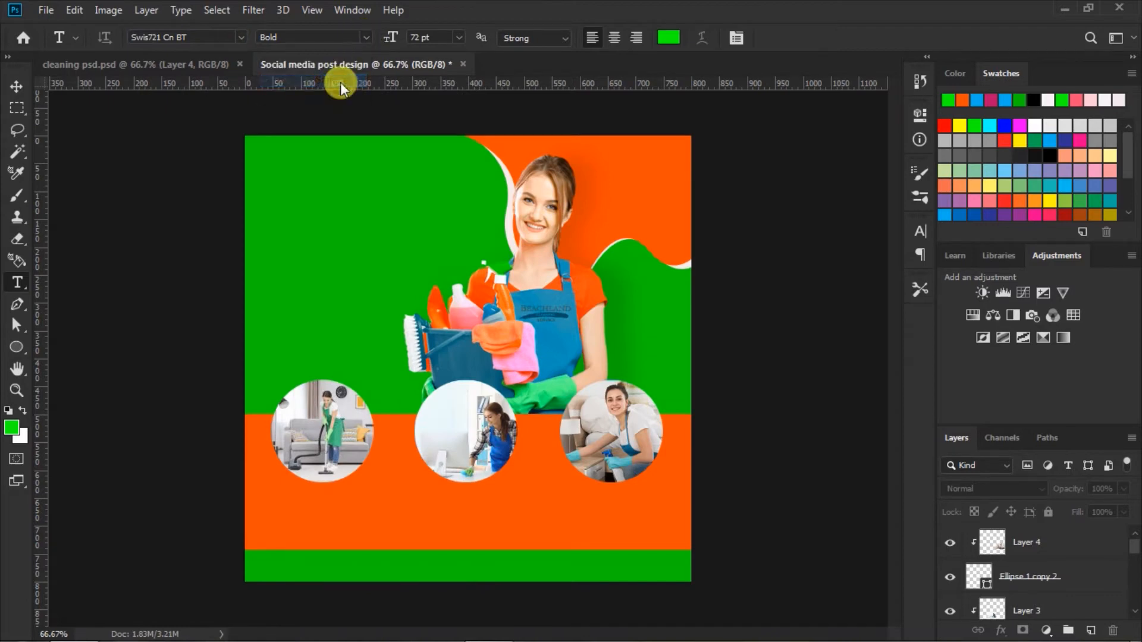
left_click(452, 42)
left_click(440, 249)
left_click(667, 39)
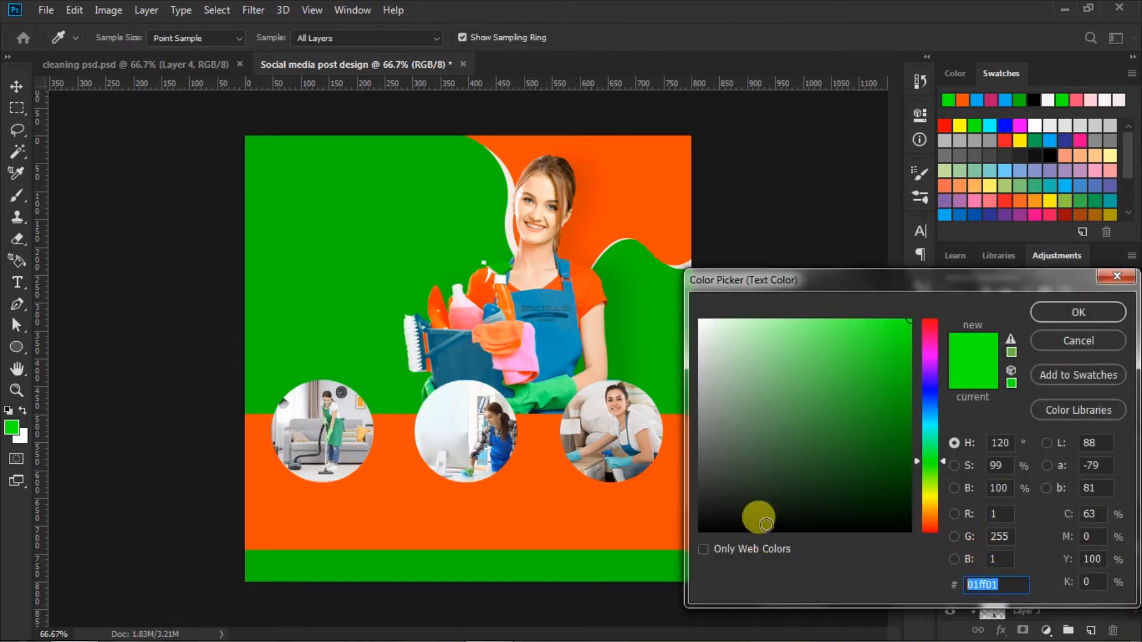
left_click(1054, 315)
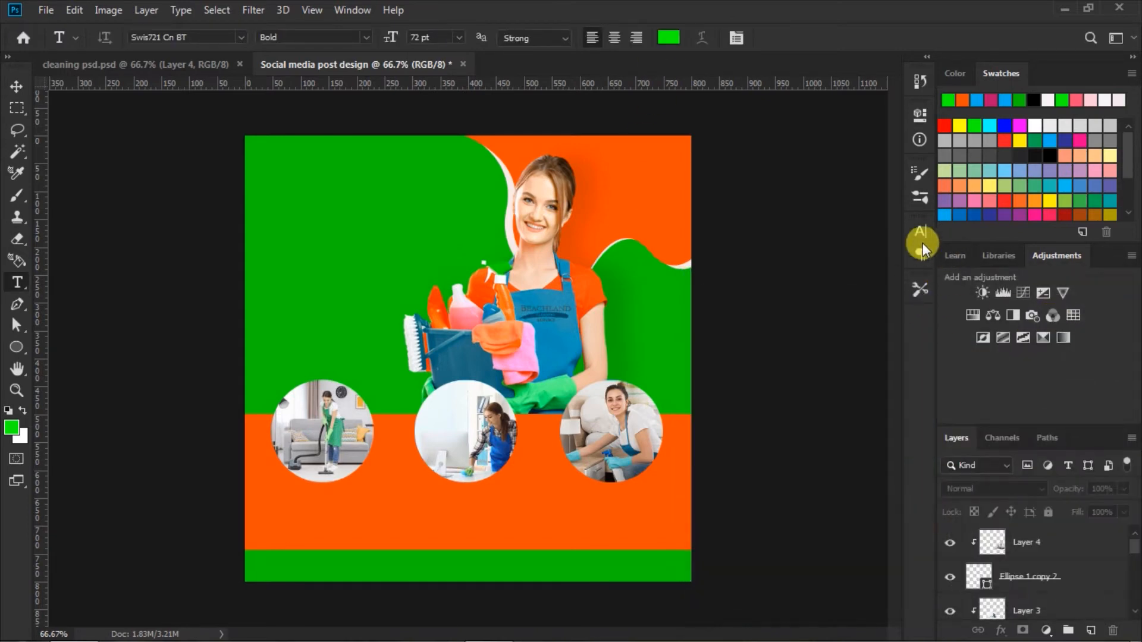
Step: Change the type's vertical scale in the character settings
left_click(919, 231)
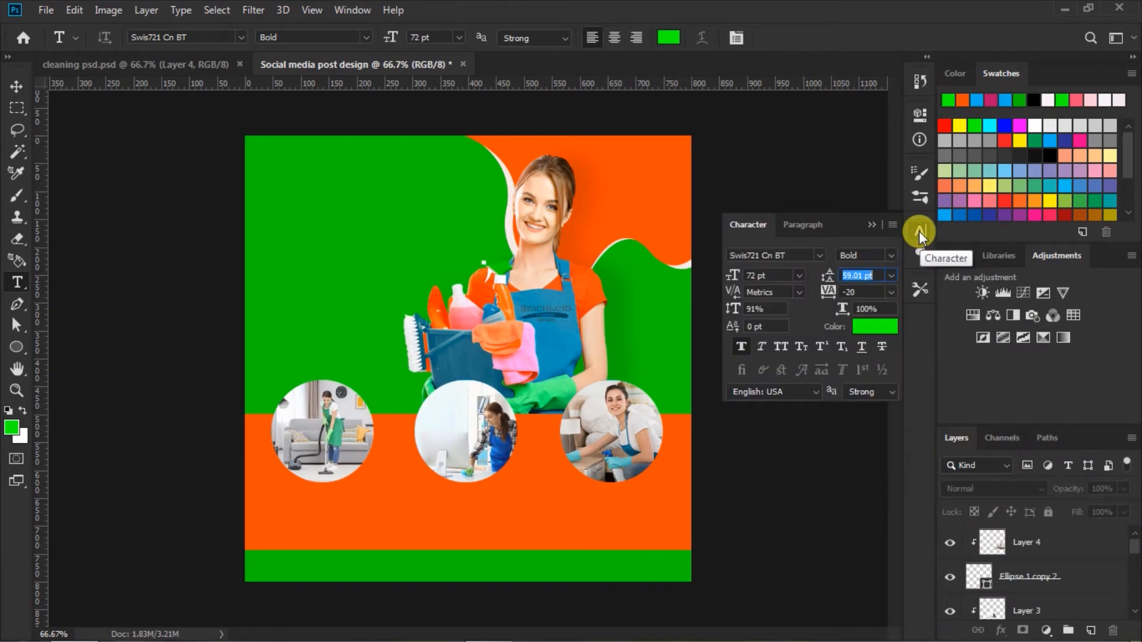
left_click(750, 308)
left_click_drag(751, 308, 713, 325)
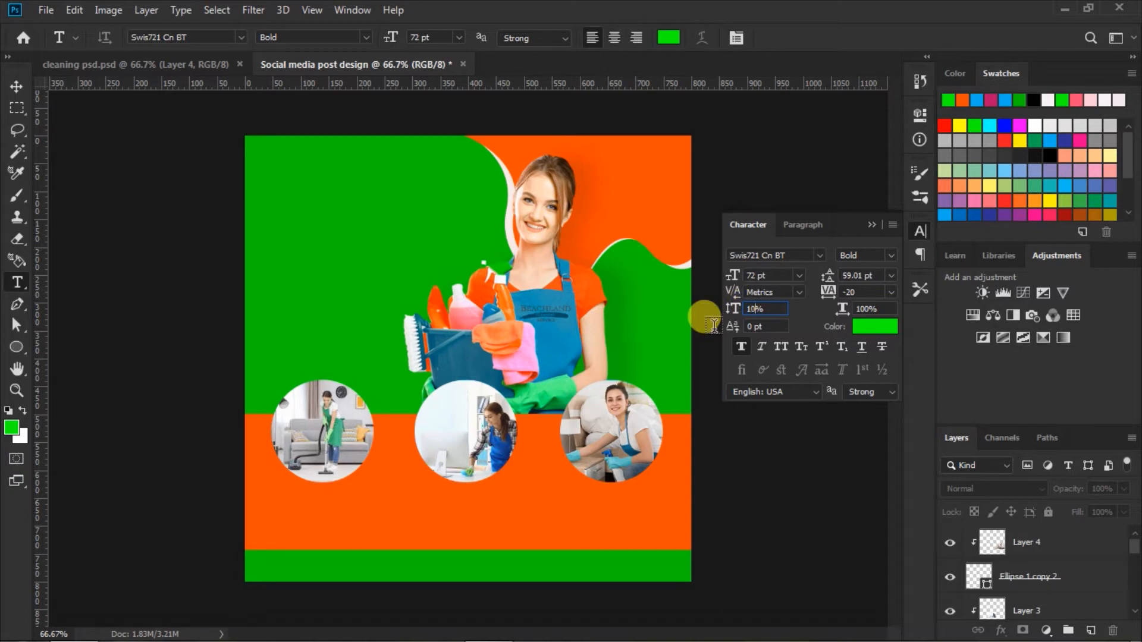
left_click(873, 225)
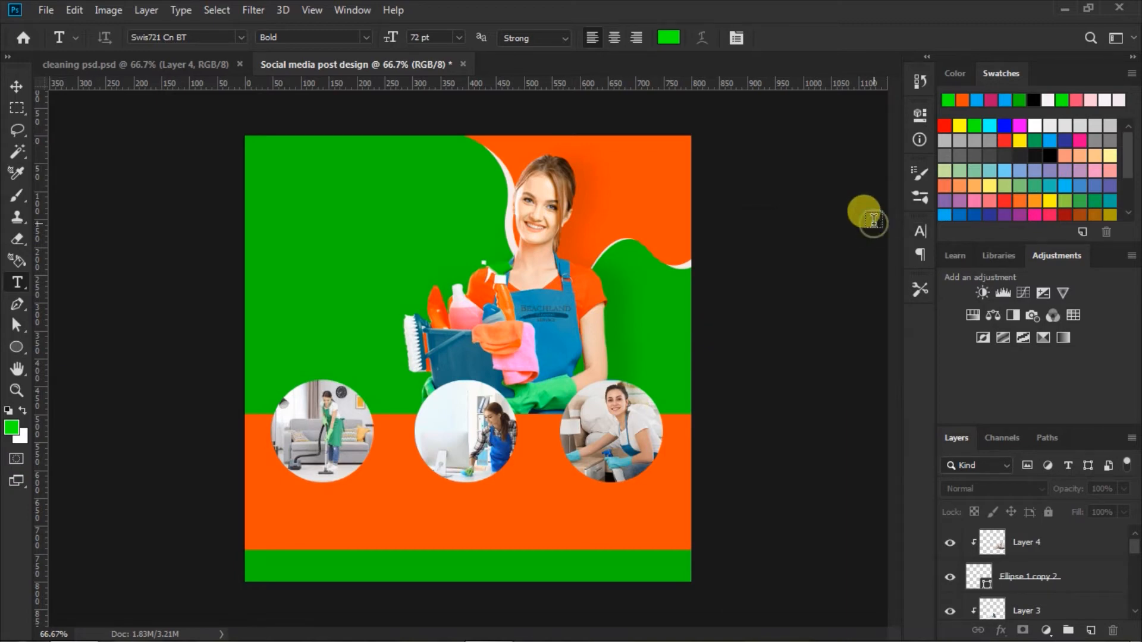
Step: Add the two-line headline "CLEANING" / "SERVICE" on the green area beside the cleaner's head
left_click(271, 226)
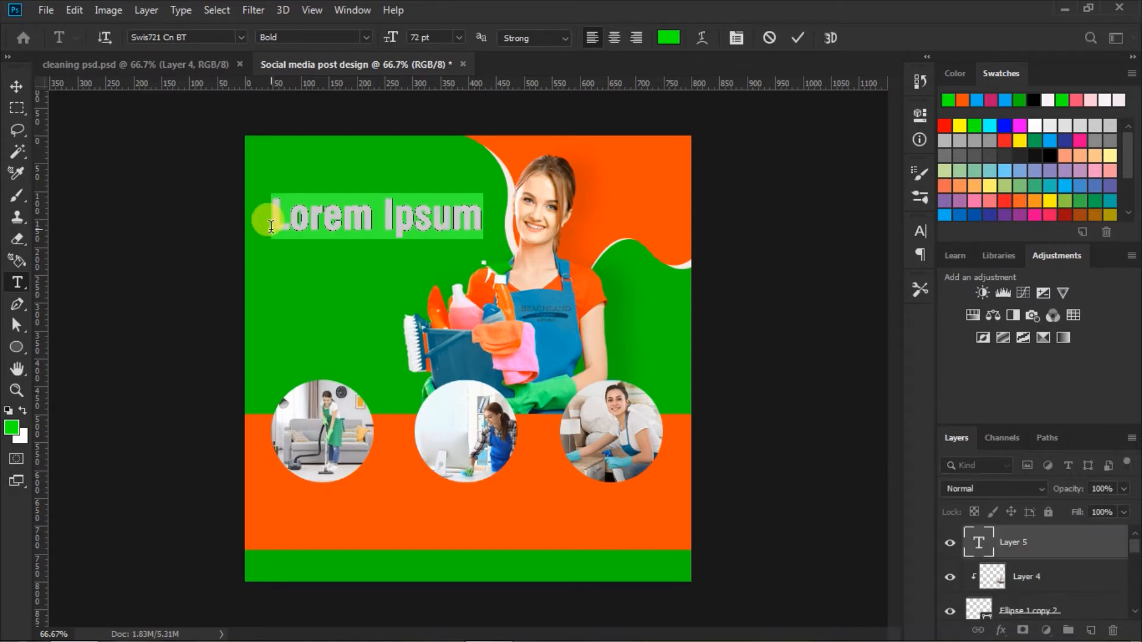
type("C")
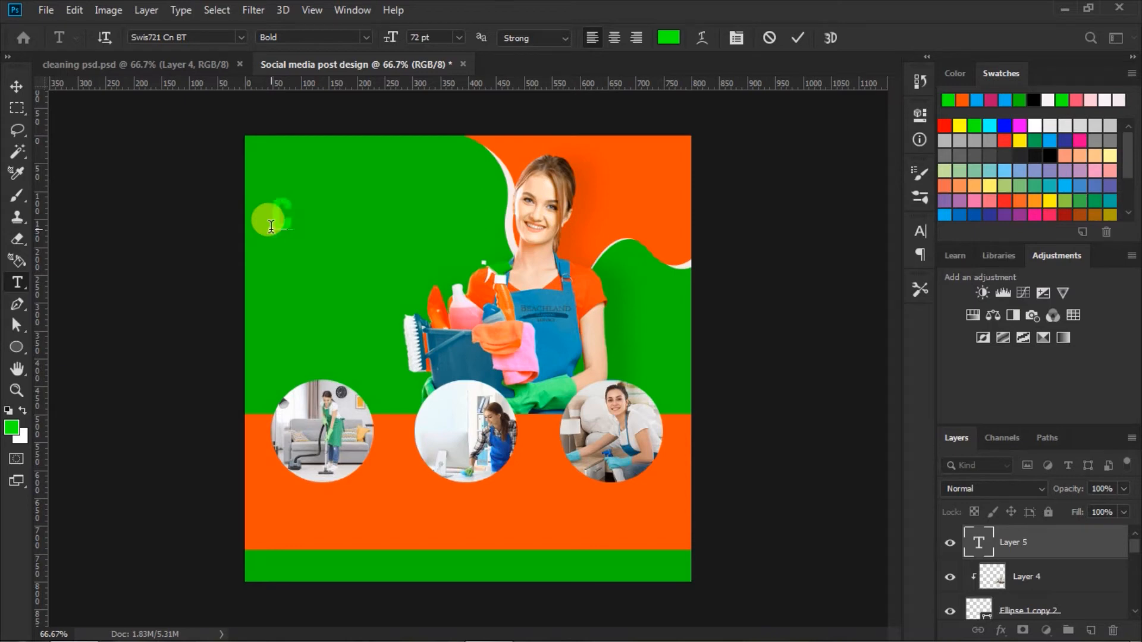
type("LEA")
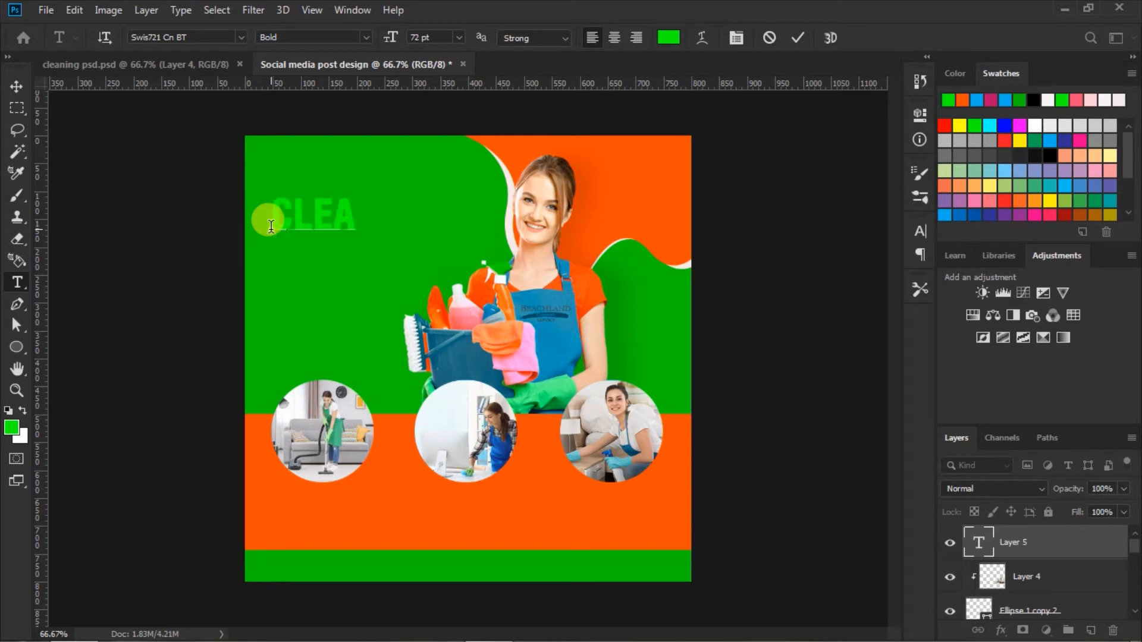
type("NING")
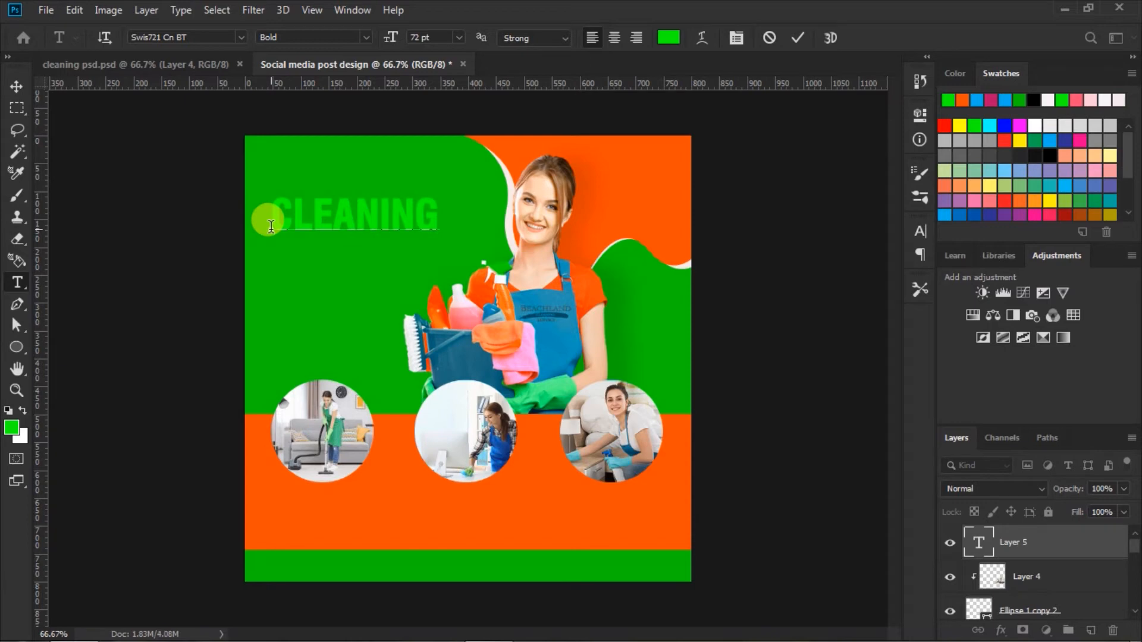
key("Return")
type("SERVICE")
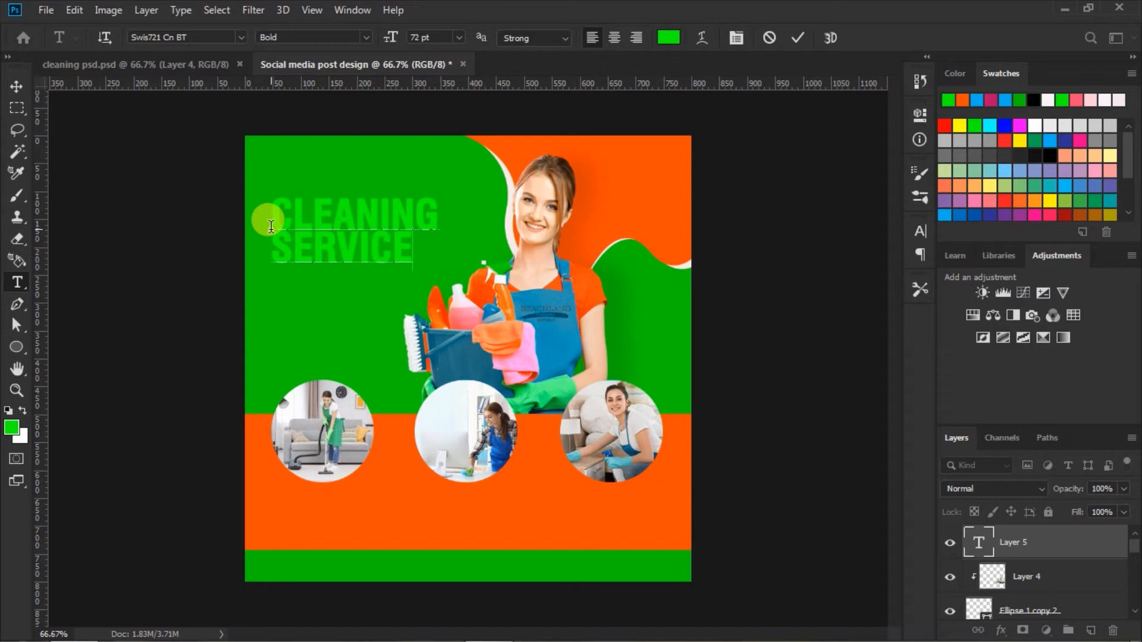
Step: Select the headline's word SERVICE, turn off its Faux Bold and change its font style to Roman
left_click_drag(277, 241, 490, 245)
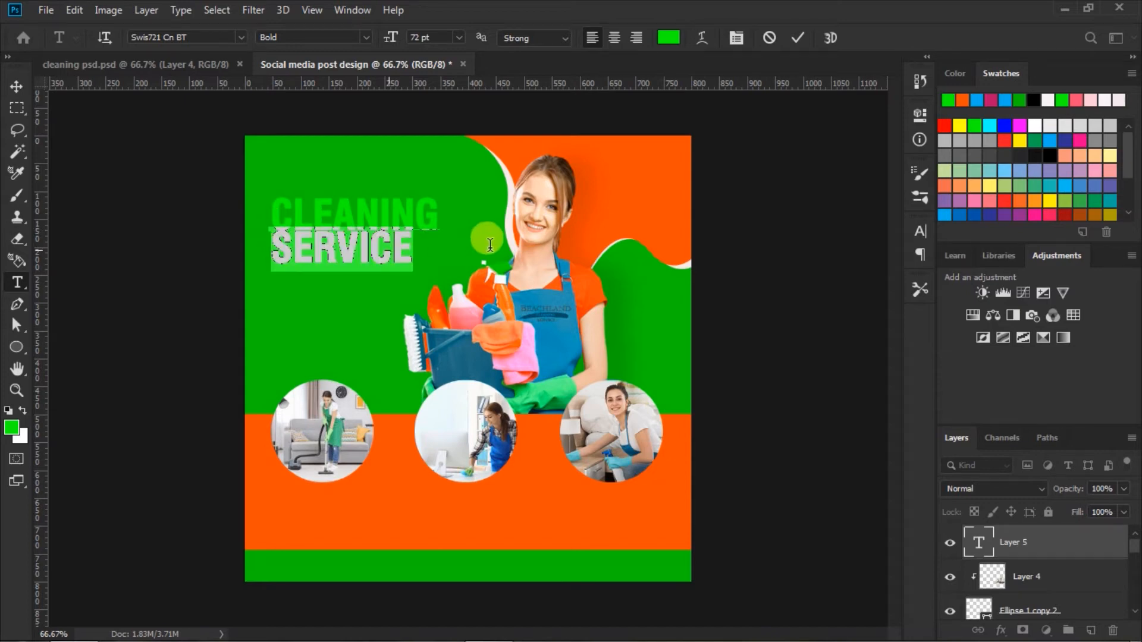
left_click(921, 232)
left_click(760, 309)
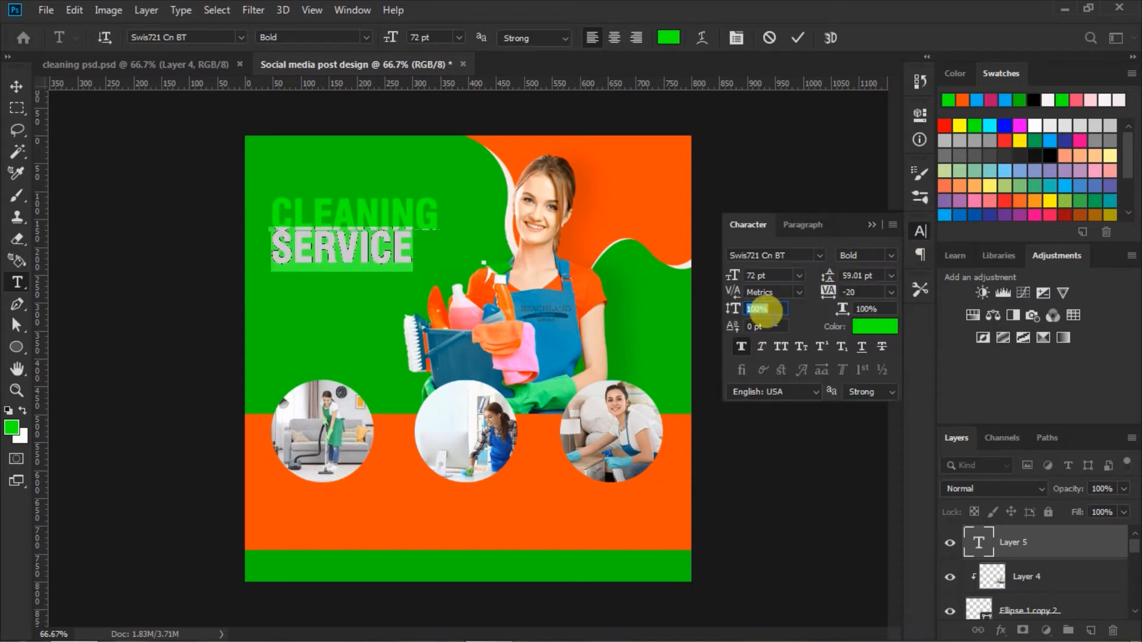
left_click(741, 348)
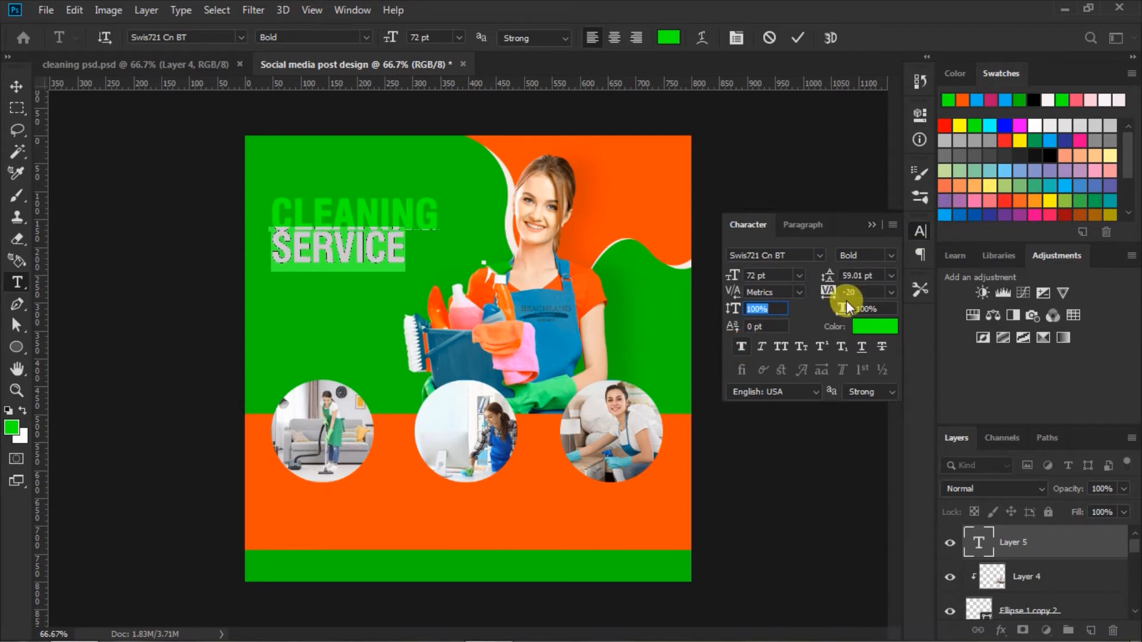
left_click(889, 256)
left_click(901, 271)
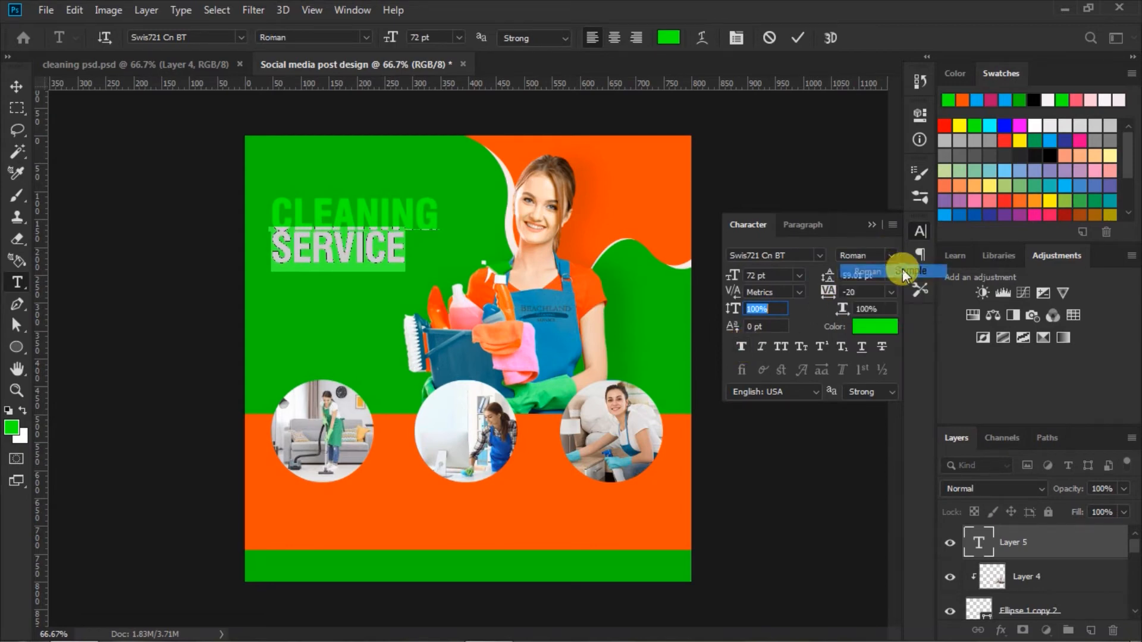
Step: Color the selected word SERVICE off-white #f4f8f4 and set its leading to 63.01 pt
left_click(862, 326)
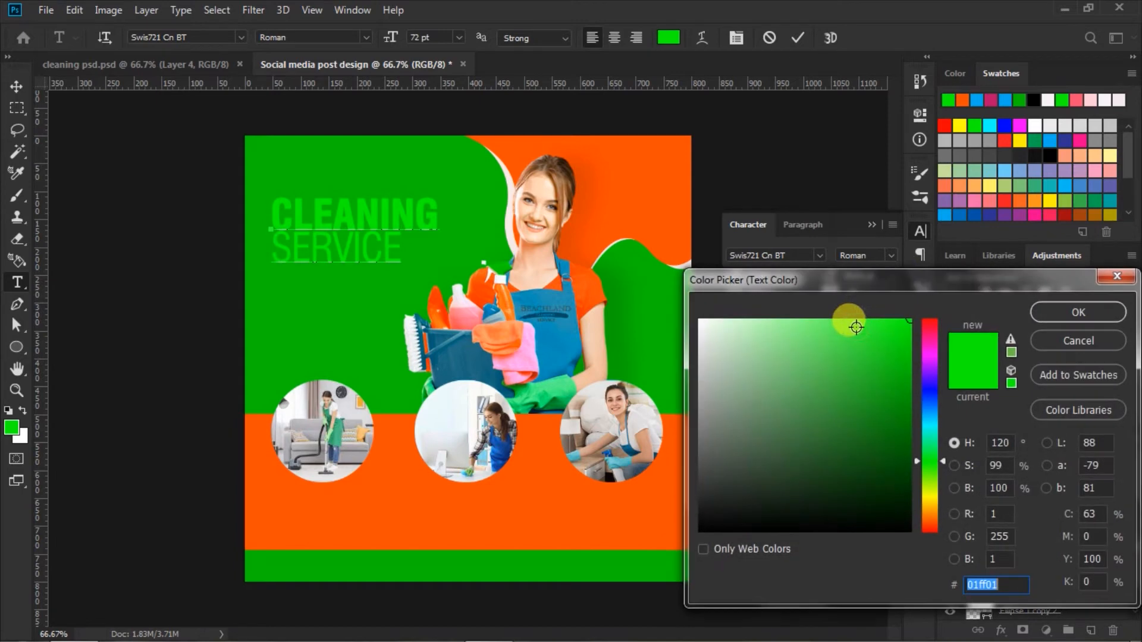
left_click(702, 324)
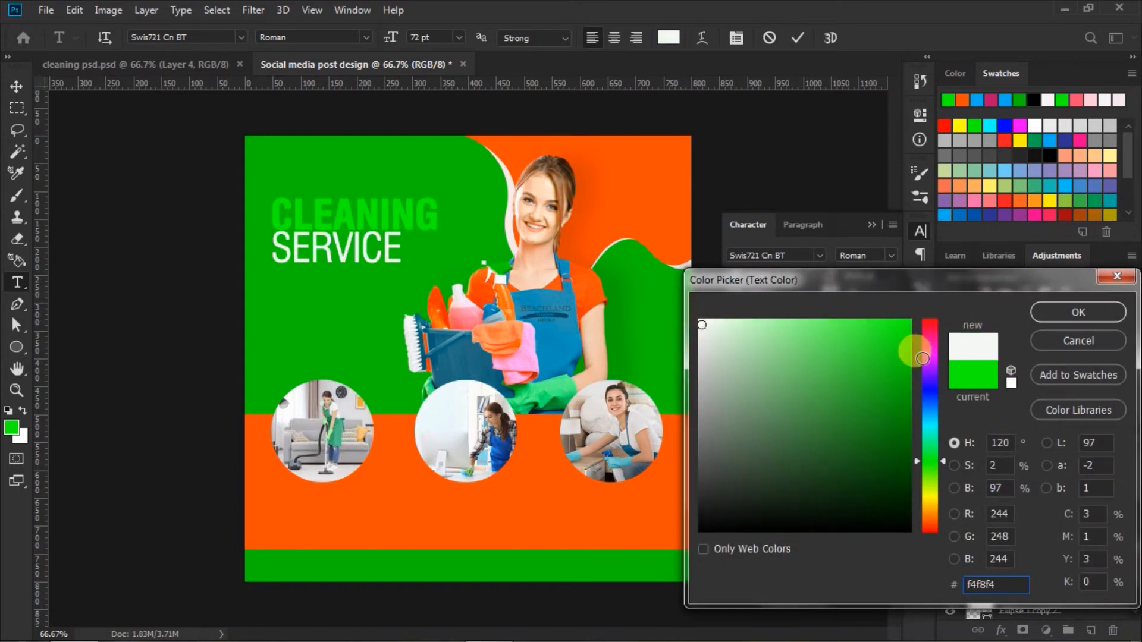
left_click(1047, 310)
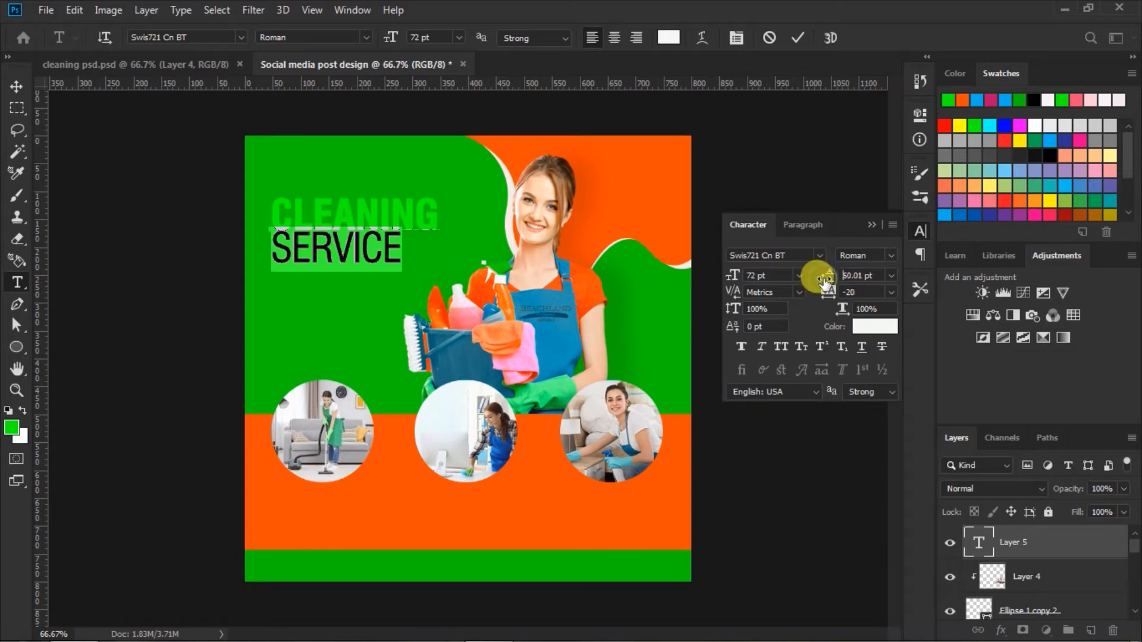
left_click_drag(823, 279, 826, 280)
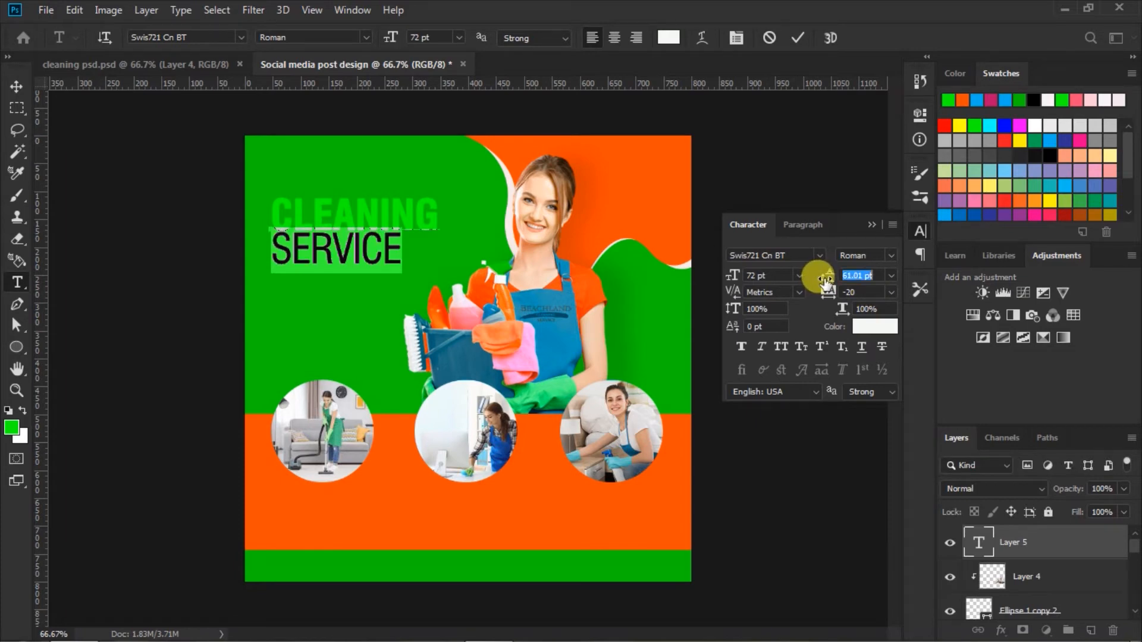
left_click_drag(826, 279, 827, 282)
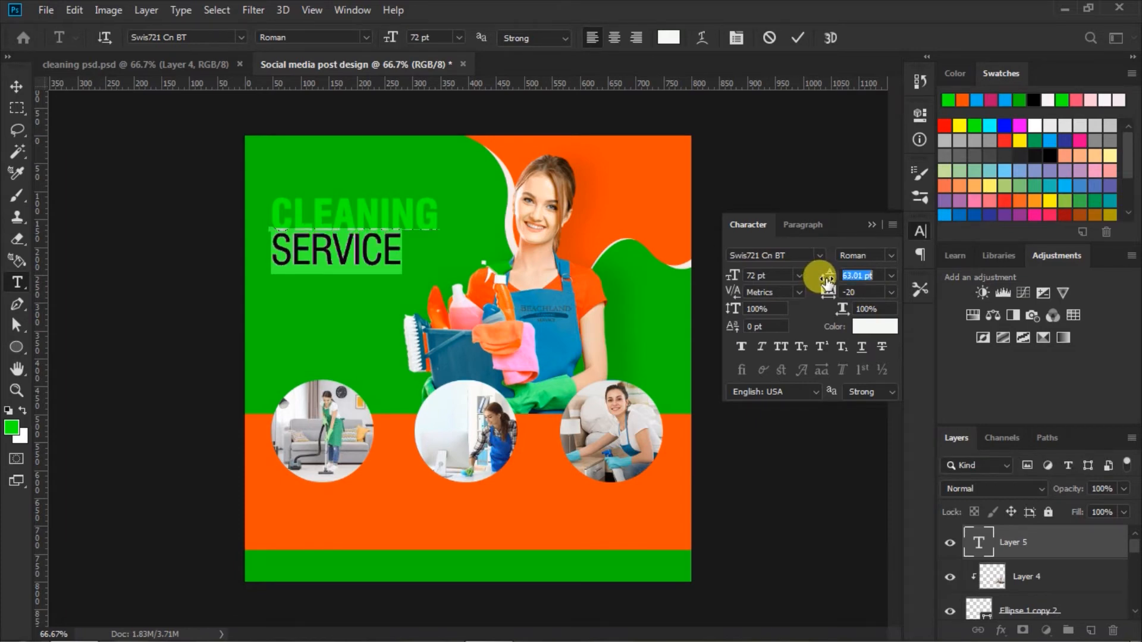
Step: Recolor the headline's word CLEANING with the bright green foreground color, turn off its Faux Bold and commit the text
left_click(262, 212)
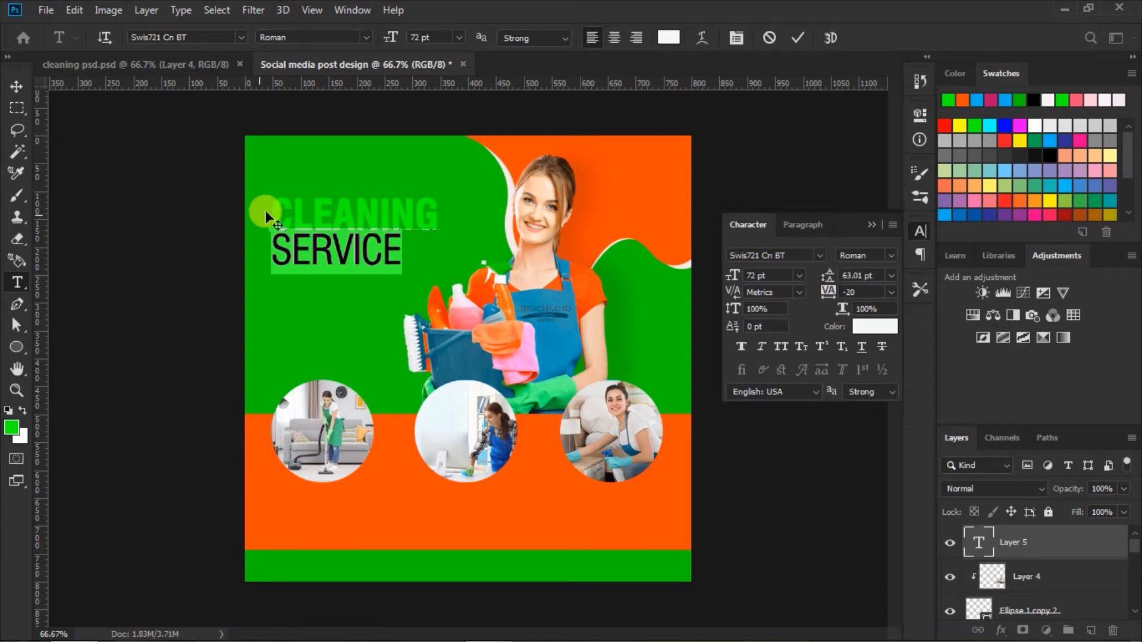
left_click_drag(274, 204, 601, 198)
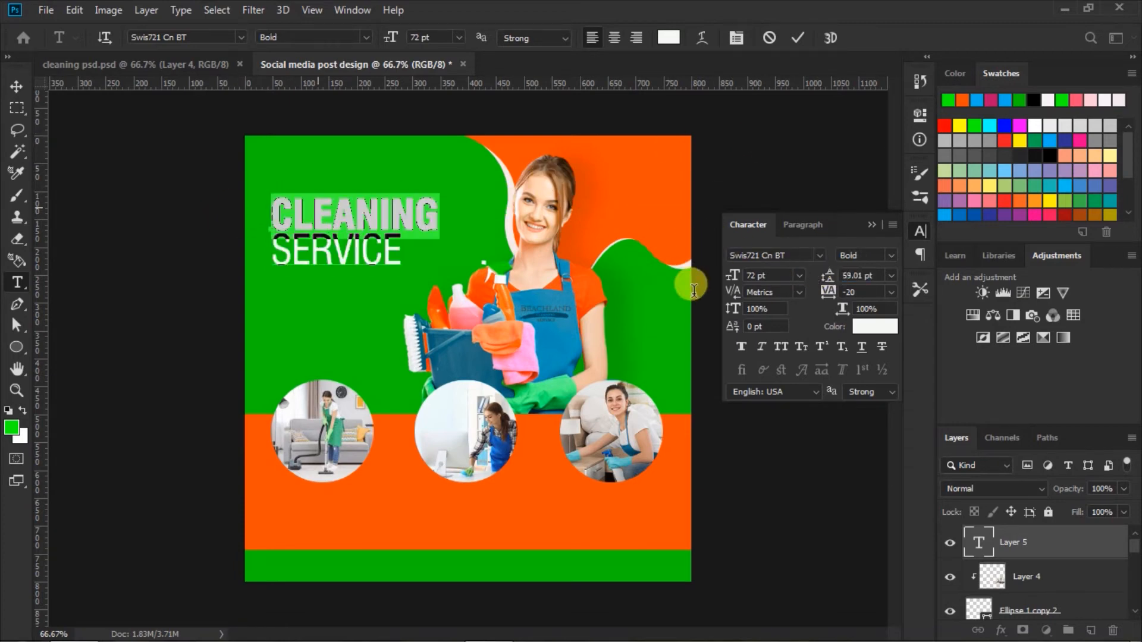
key("alt+BackSpace")
left_click(740, 347)
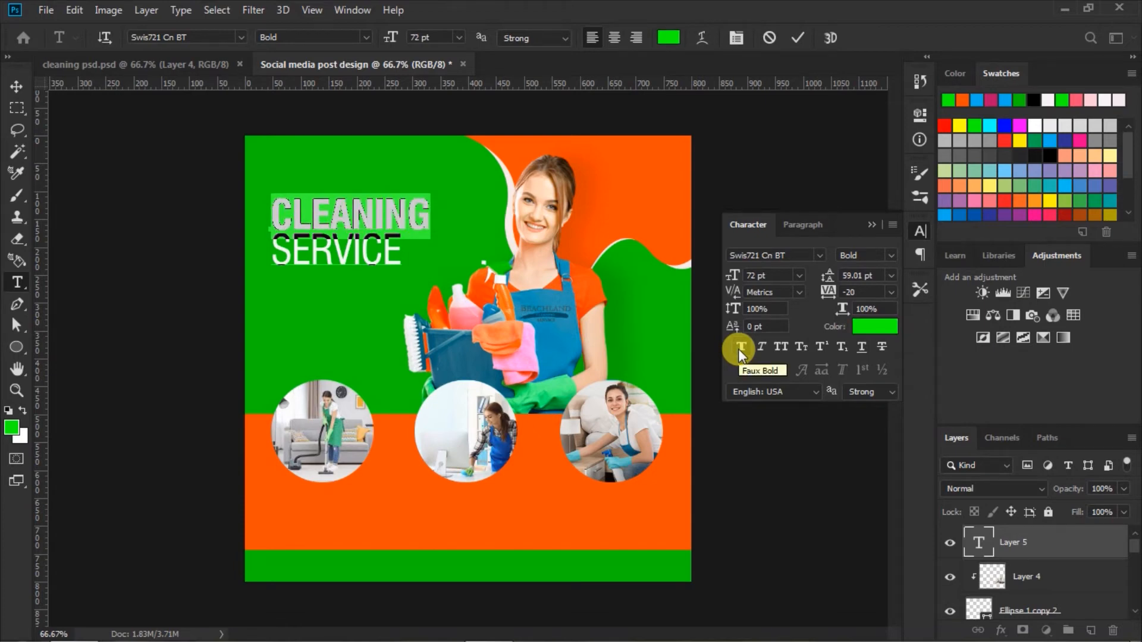
left_click(867, 221)
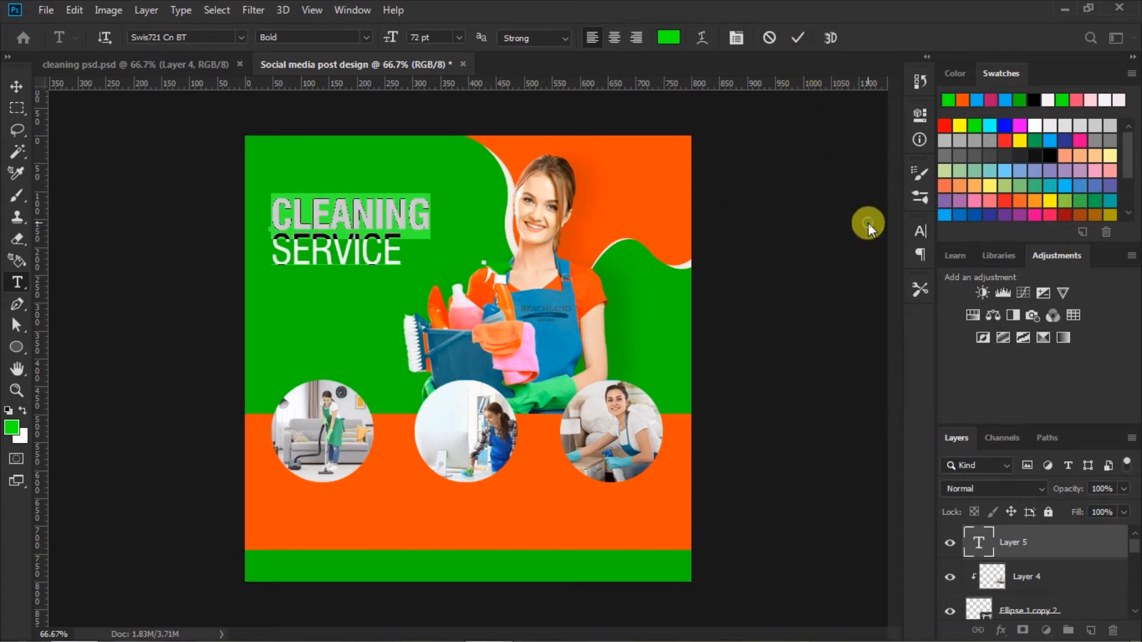
left_click(798, 38)
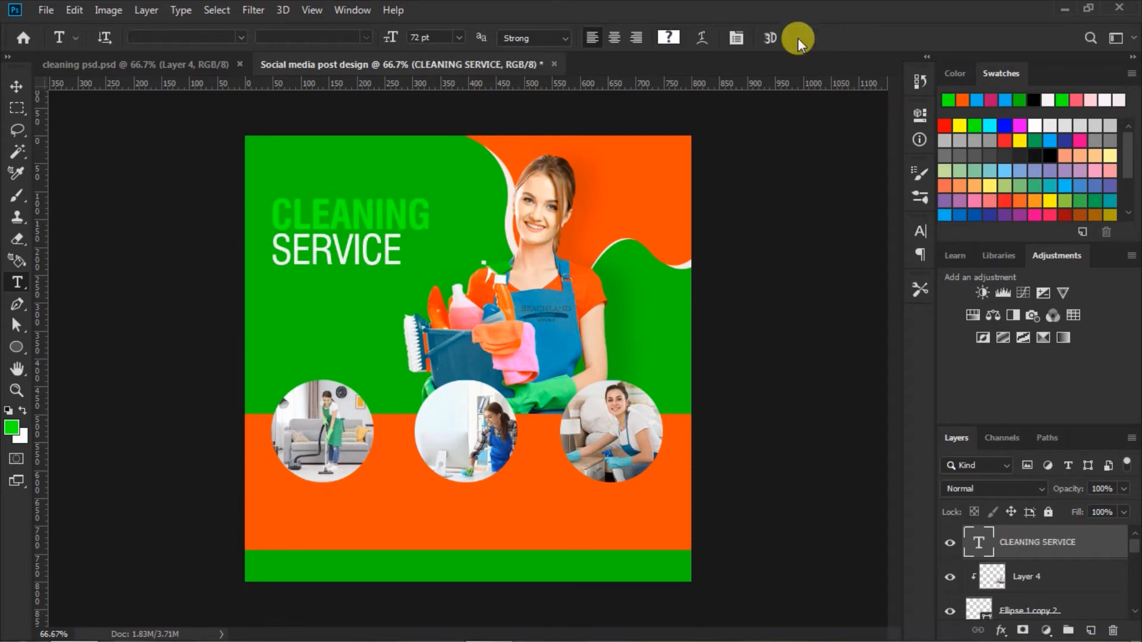
Step: Move the CLEANING SERVICE headline slightly down and nudge it left toward the canvas edge
left_click(16, 88)
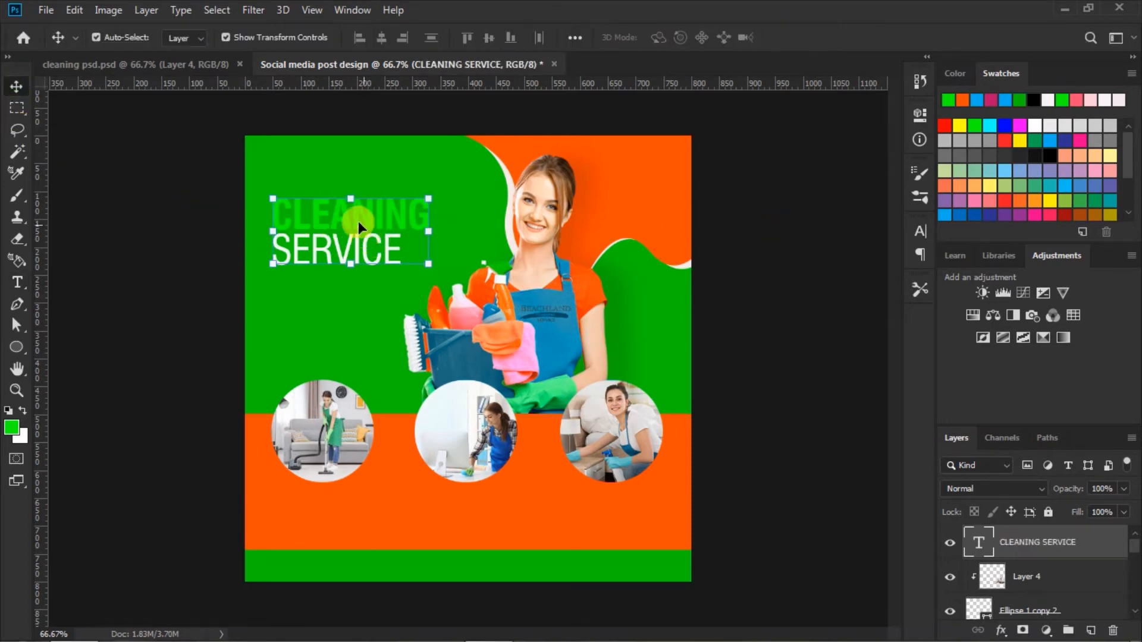
mouse_move(354, 219)
left_mouse_down()
mouse_move(346, 226)
mouse_move(359, 227)
left_mouse_up()
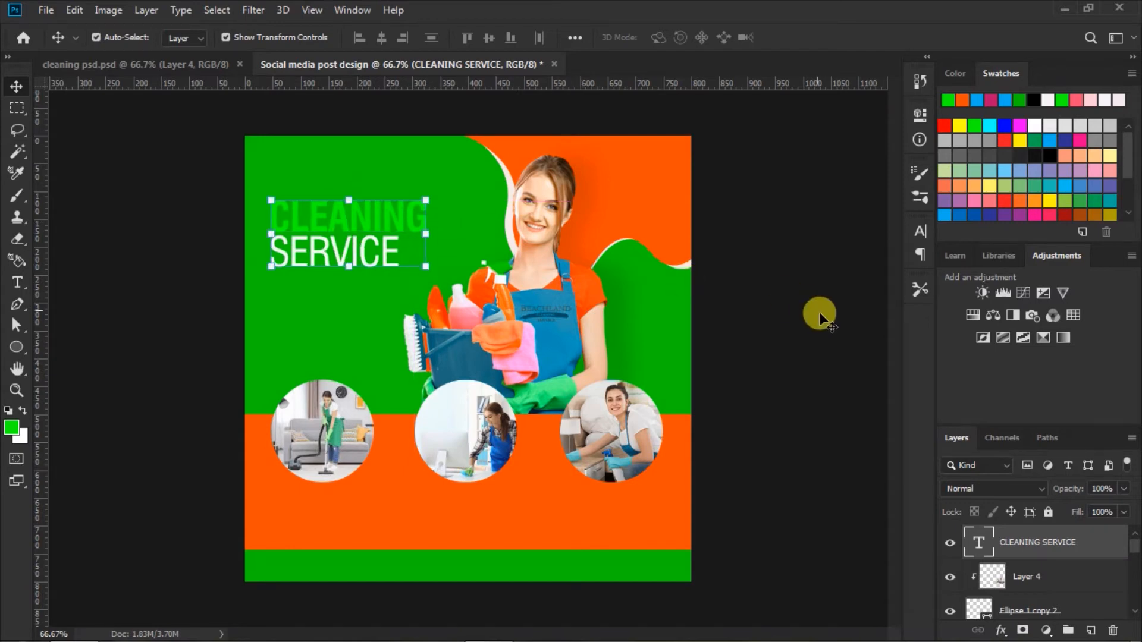
key("Left")
key("Left")
key("Left")
key("Left")
key("Left")
key("Left")
key("Left")
key("Left")
key("Left")
key("Left")
key("Left")
key("Left")
key("Left")
key("Left")
key("Left")
key("Left")
key("Left")
key("Left")
key("Left")
key("Left")
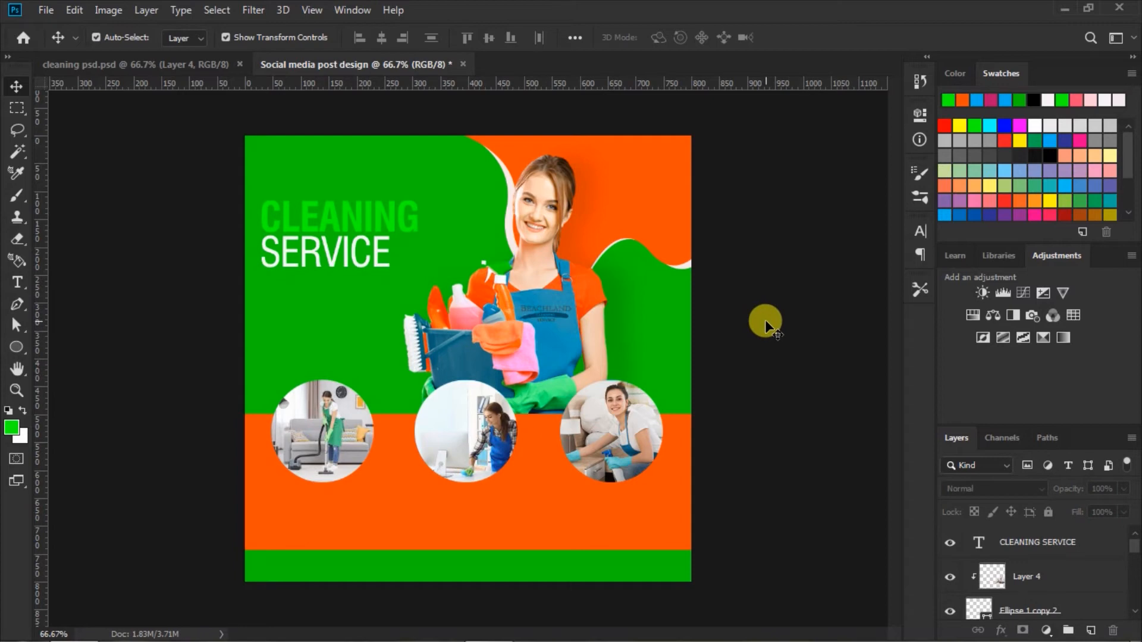
Step: Set up the Type tool with the IBM Plex Serif font, Regular style and 18 pt size
left_click(16, 284)
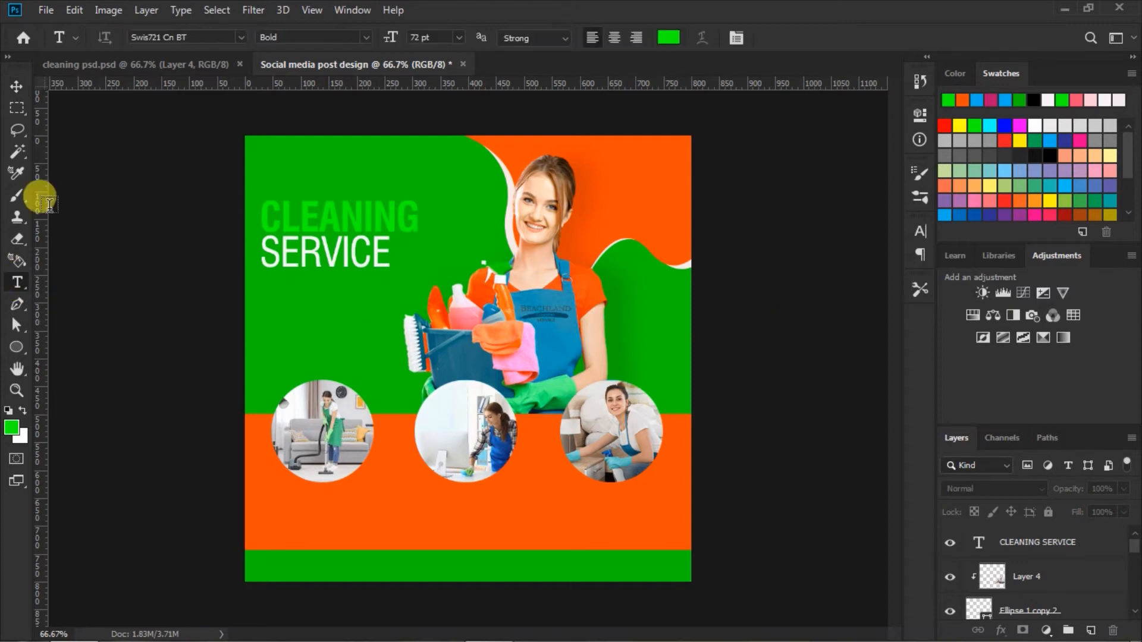
left_click(241, 34)
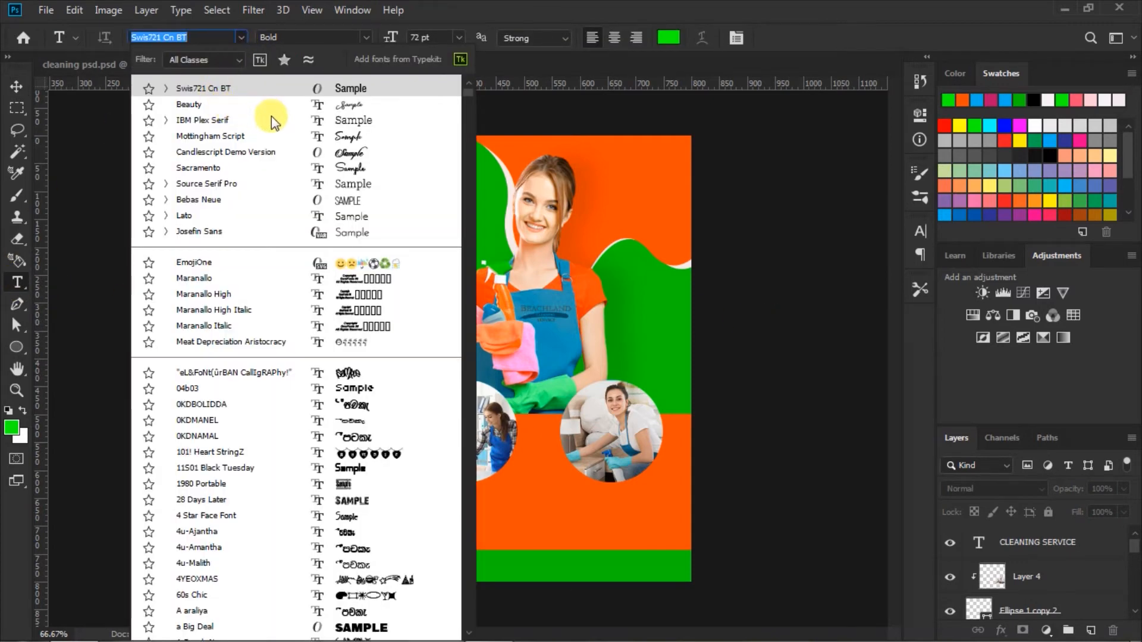
left_click(341, 122)
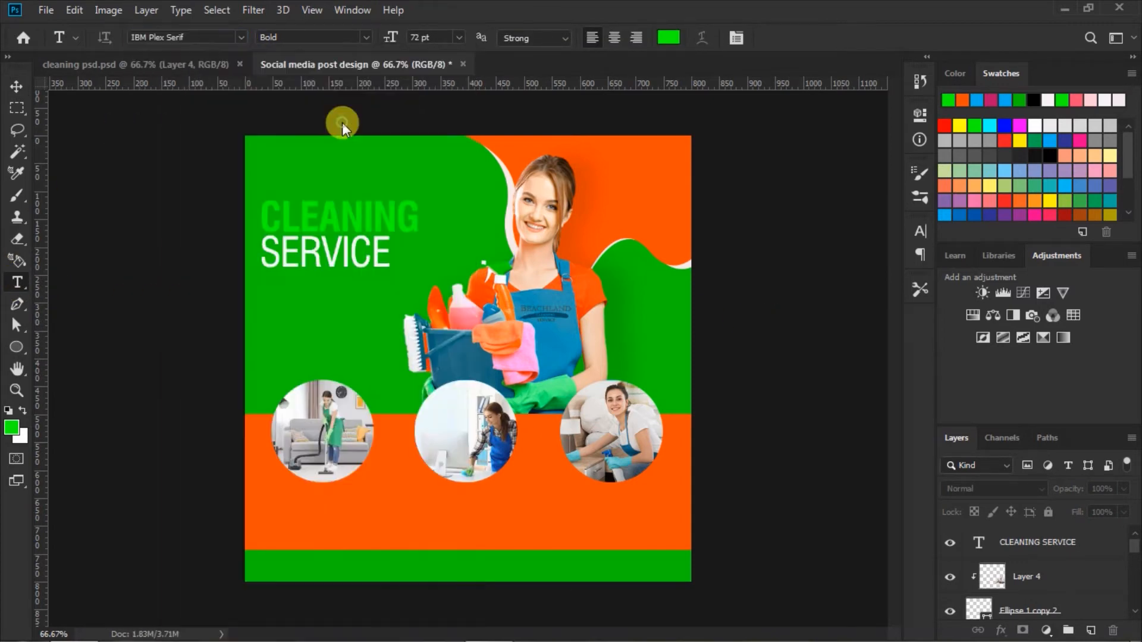
left_click(366, 34)
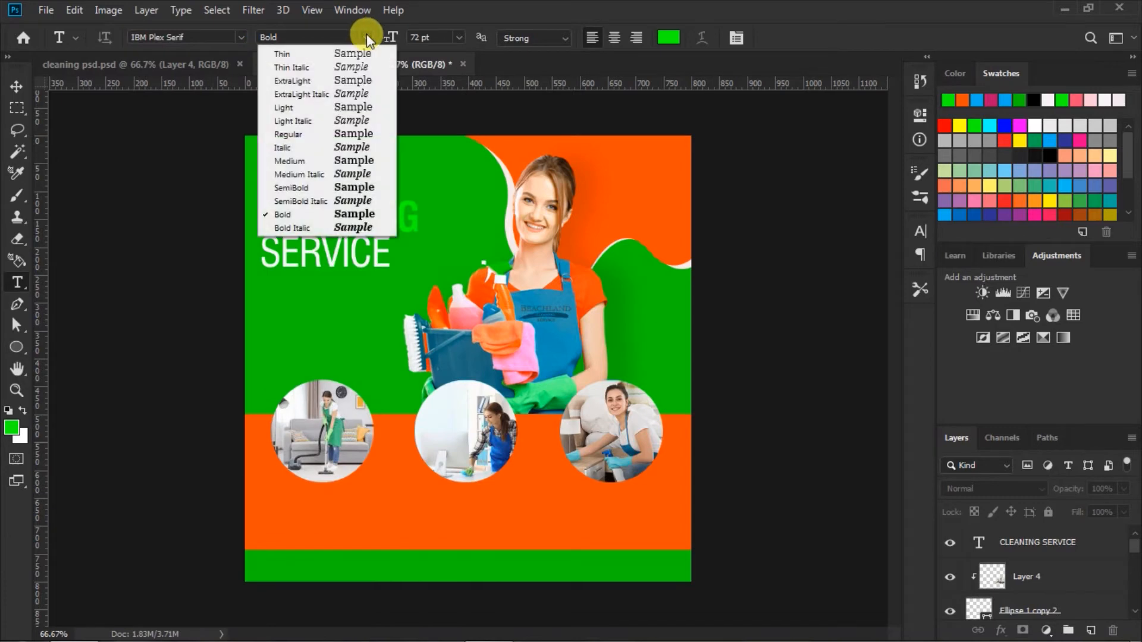
left_click(354, 136)
left_click(458, 38)
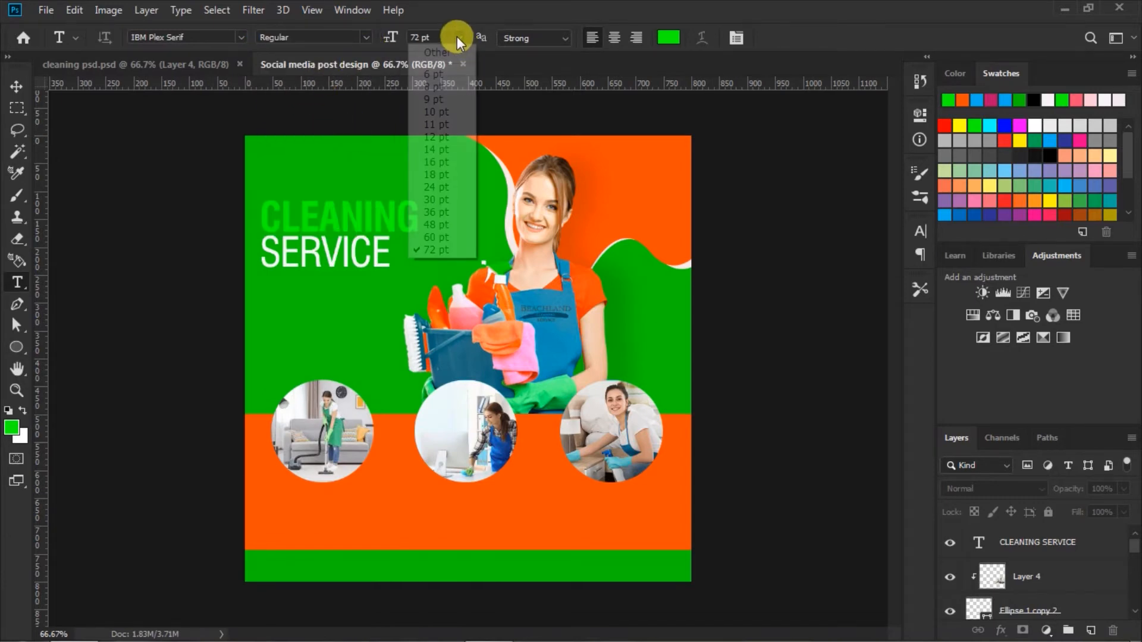
left_click(436, 174)
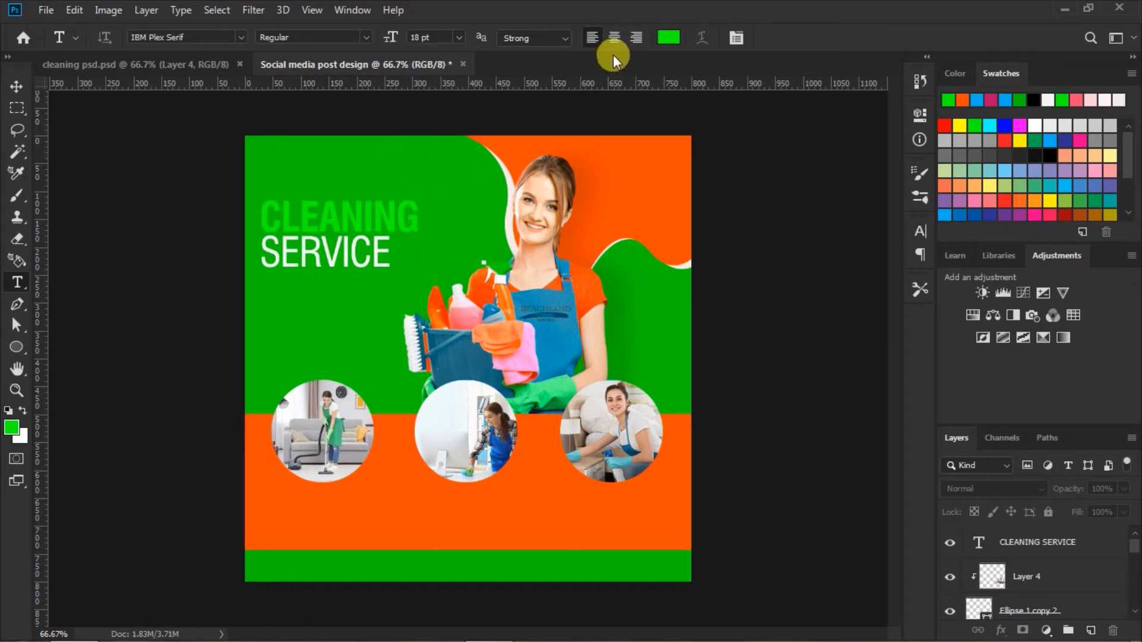
Step: Set the type color to black and the vertical scale to 80%
left_click(668, 40)
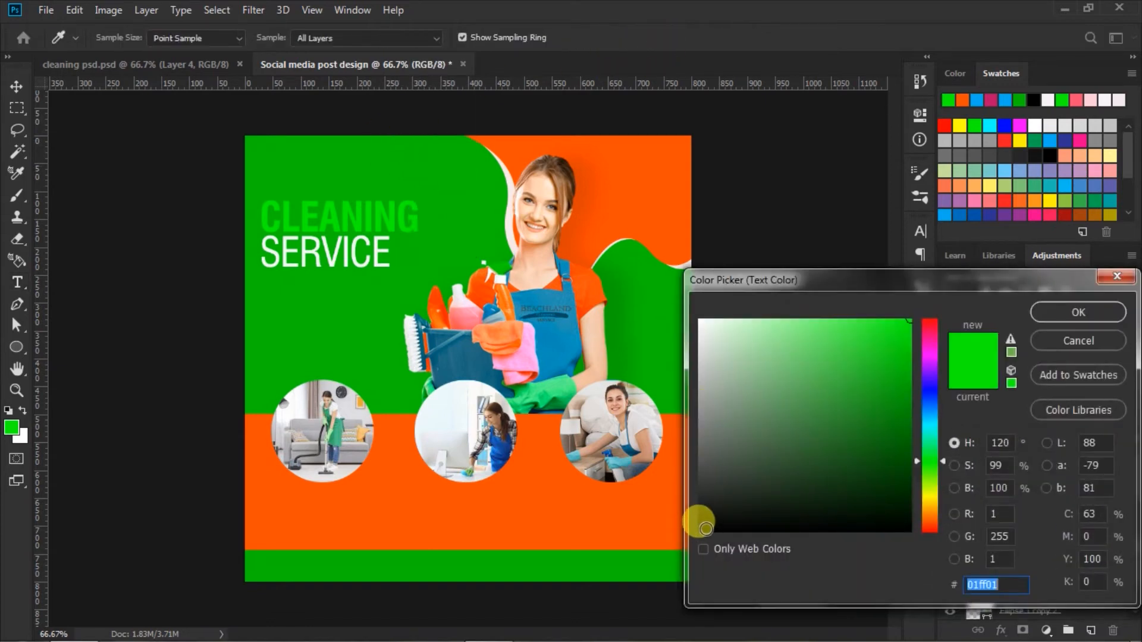
left_click(706, 528)
left_click(1054, 315)
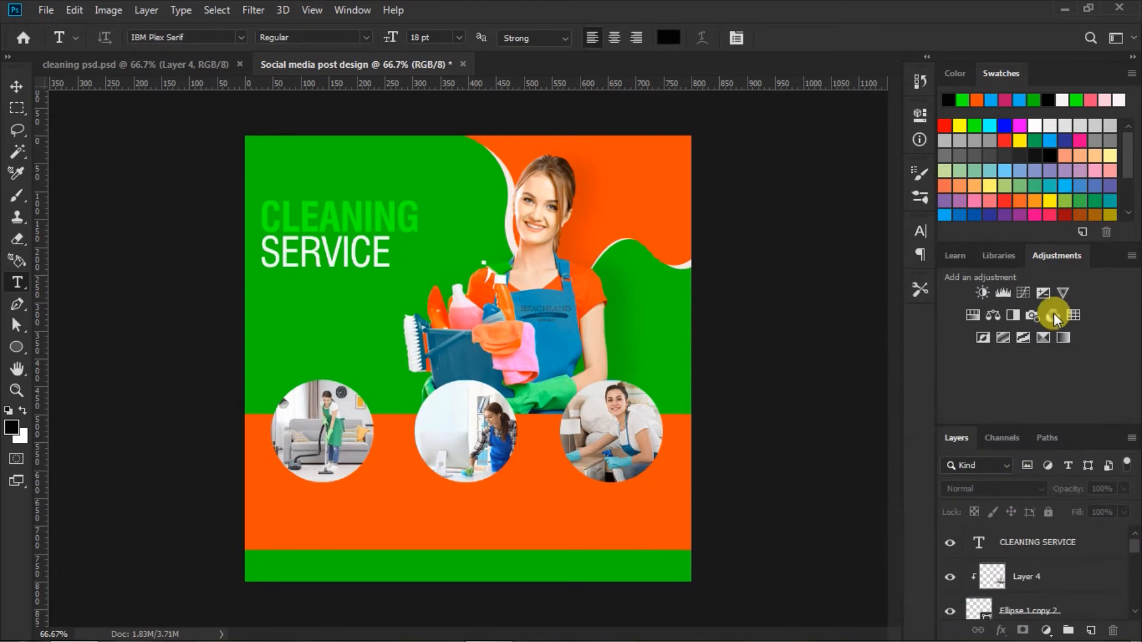
left_click(918, 231)
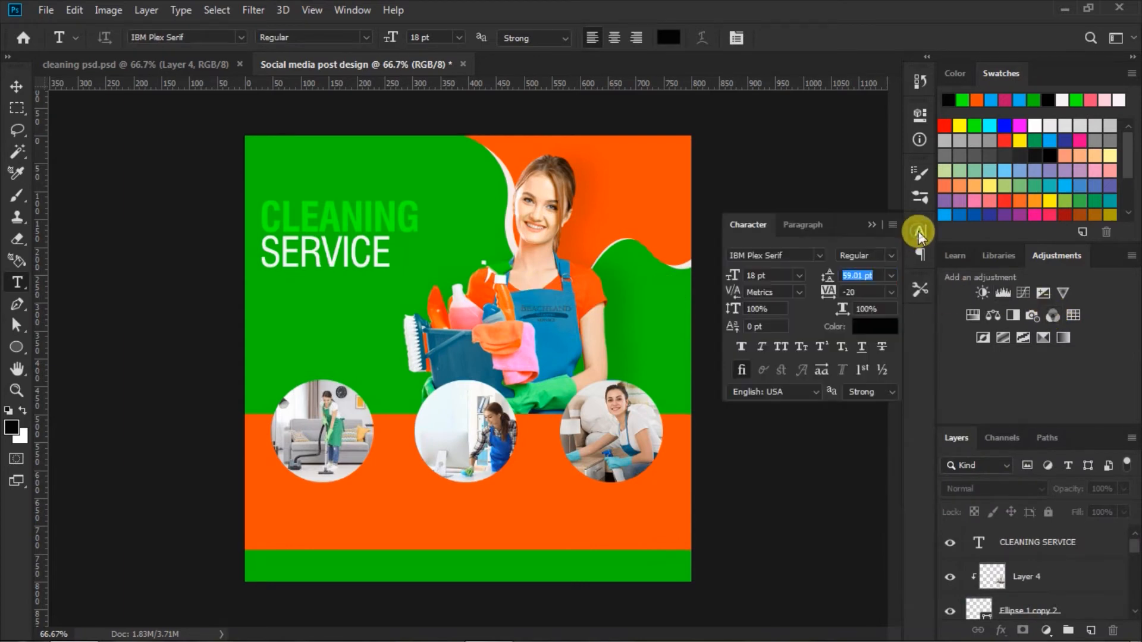
left_click(767, 308)
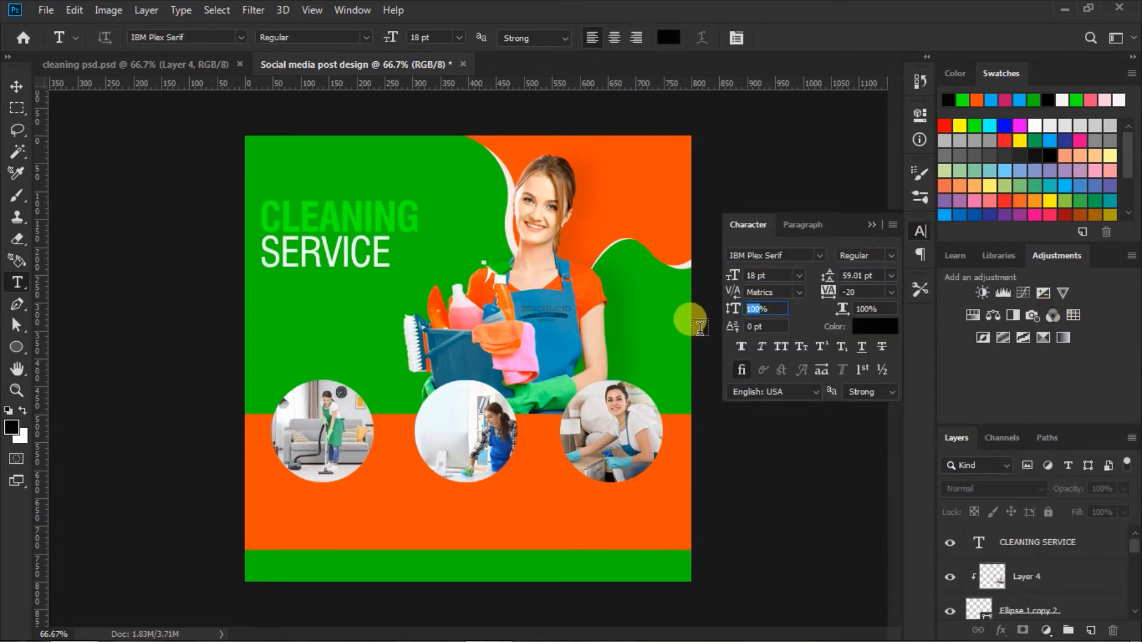
type("80")
left_click(872, 225)
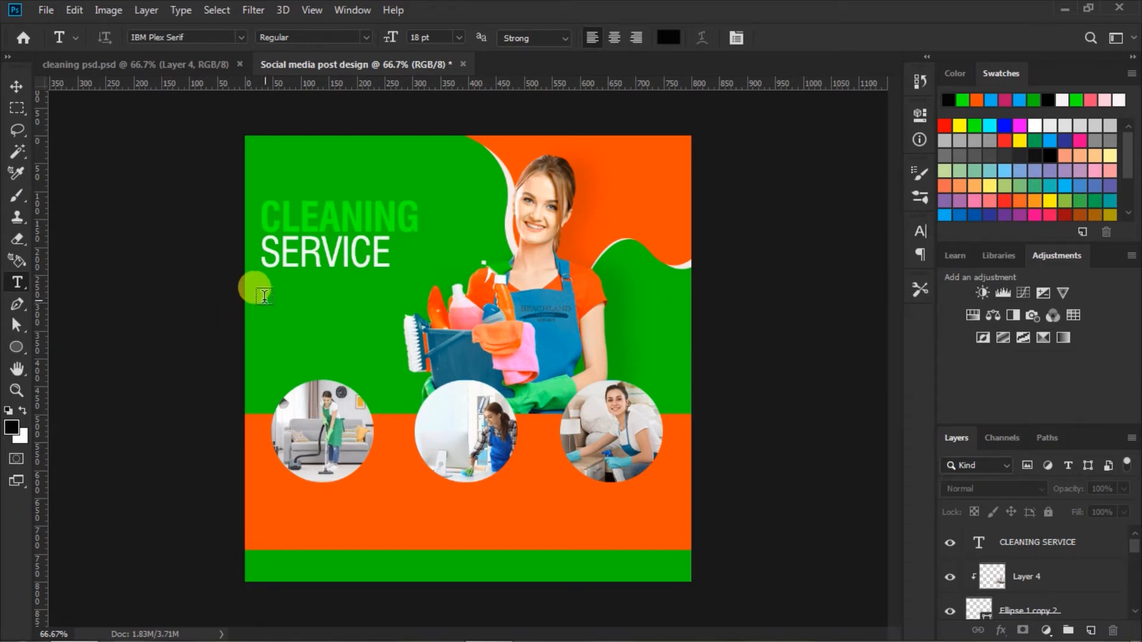
Step: Add the description text "We offer the professional cleaning service for your city" on two lines below the CLEANING SERVICE headline
left_click(259, 291)
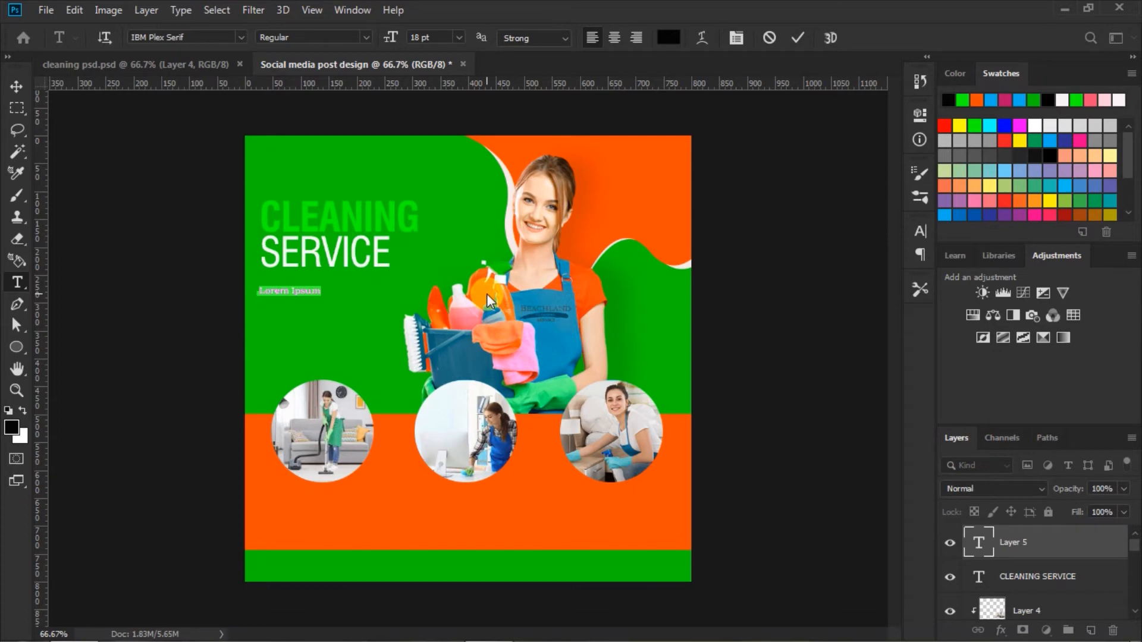
type("We offer the professi")
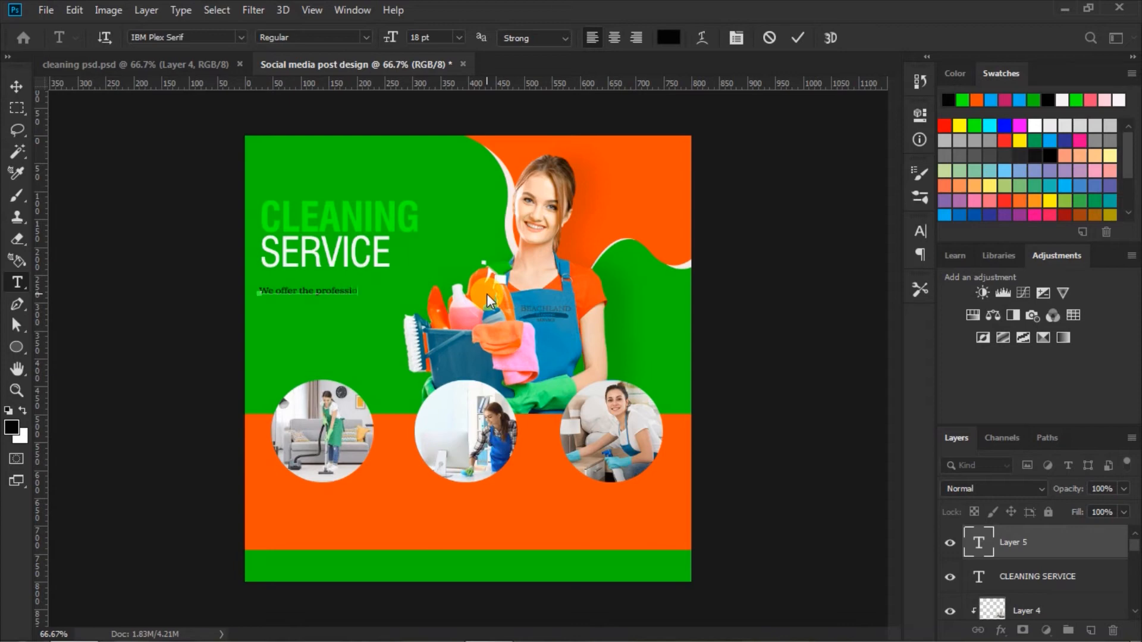
type("onal")
type(" clea")
type("ning ")
type("ser")
type("vi")
type("ce")
type(" for your")
type(" city")
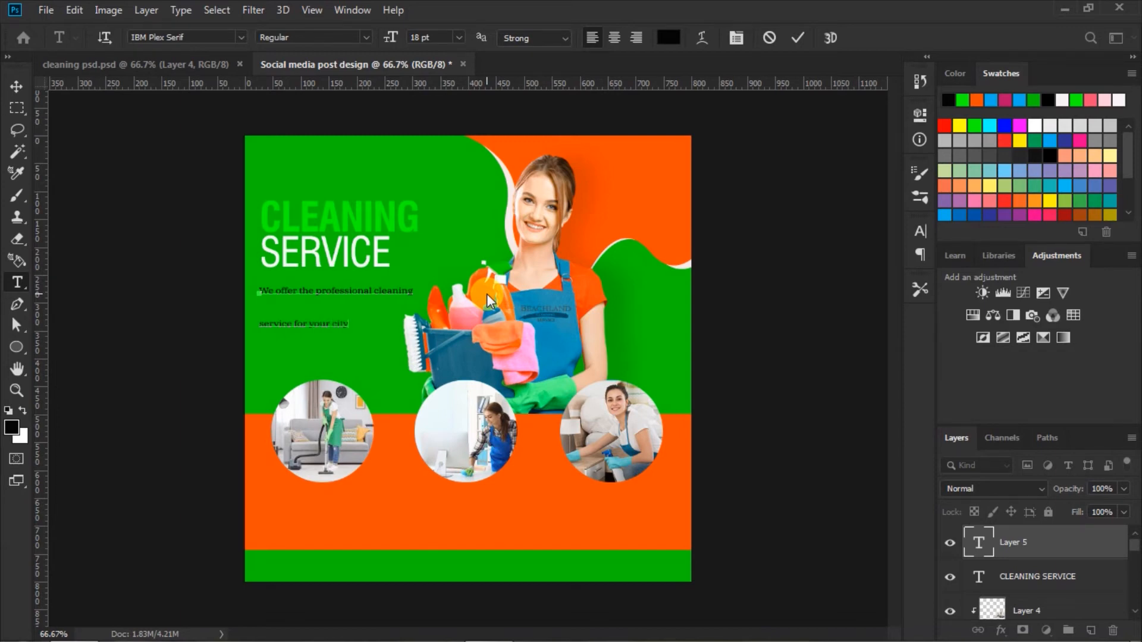
Step: Set the whole description's leading to 17.01 pt and its font style to Medium without Faux Bold, and commit the text
key("ctrl+a")
left_click(919, 231)
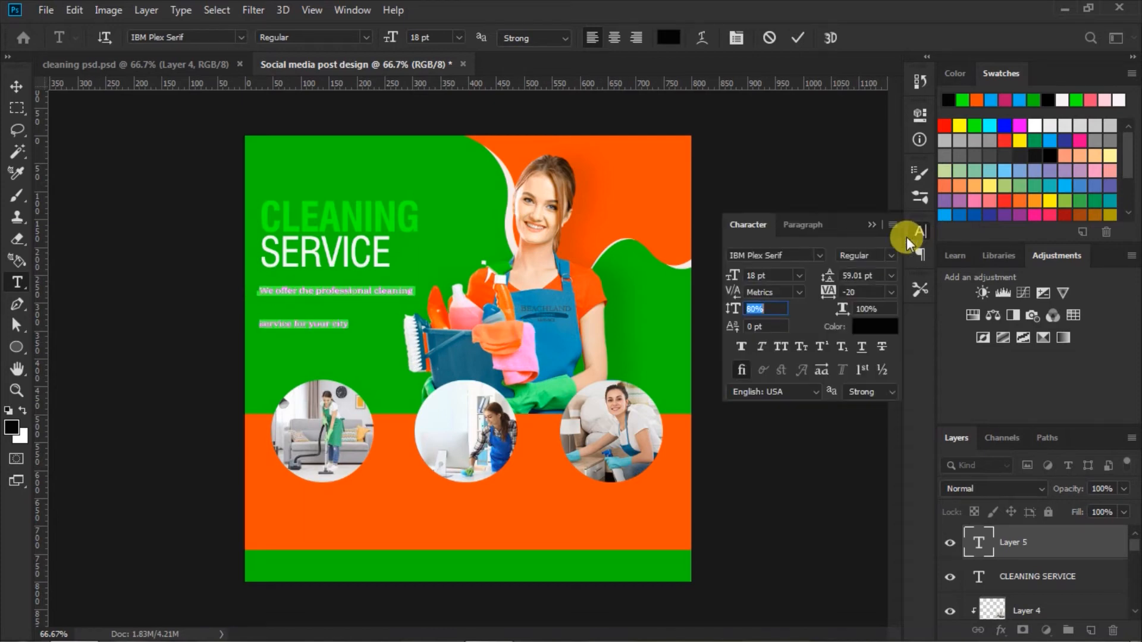
left_click(743, 347)
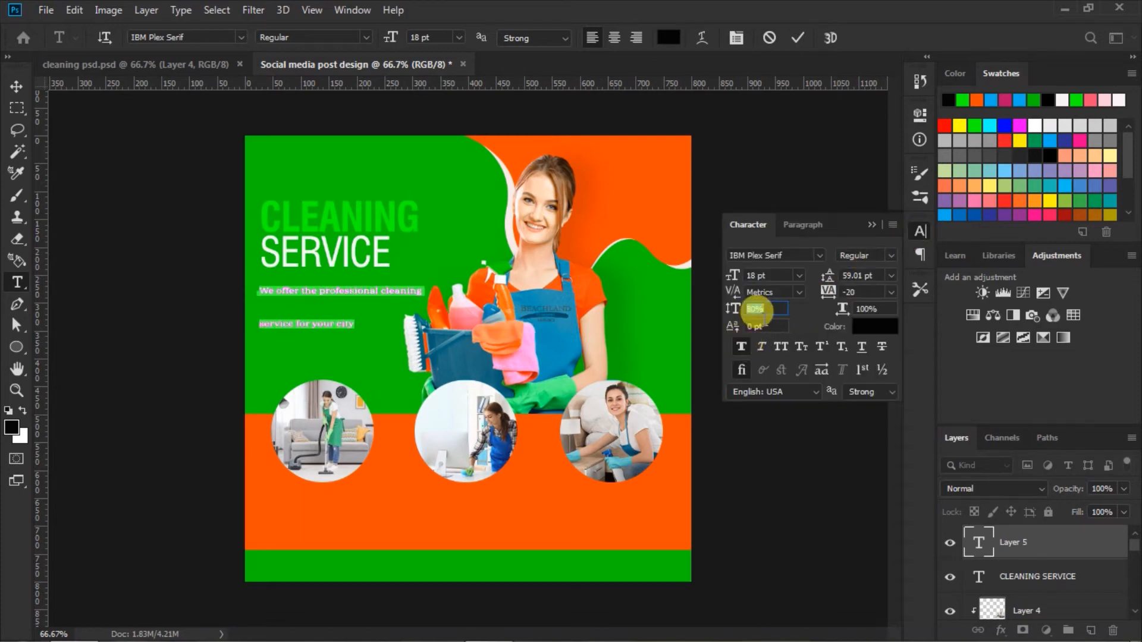
left_click_drag(825, 277, 783, 290)
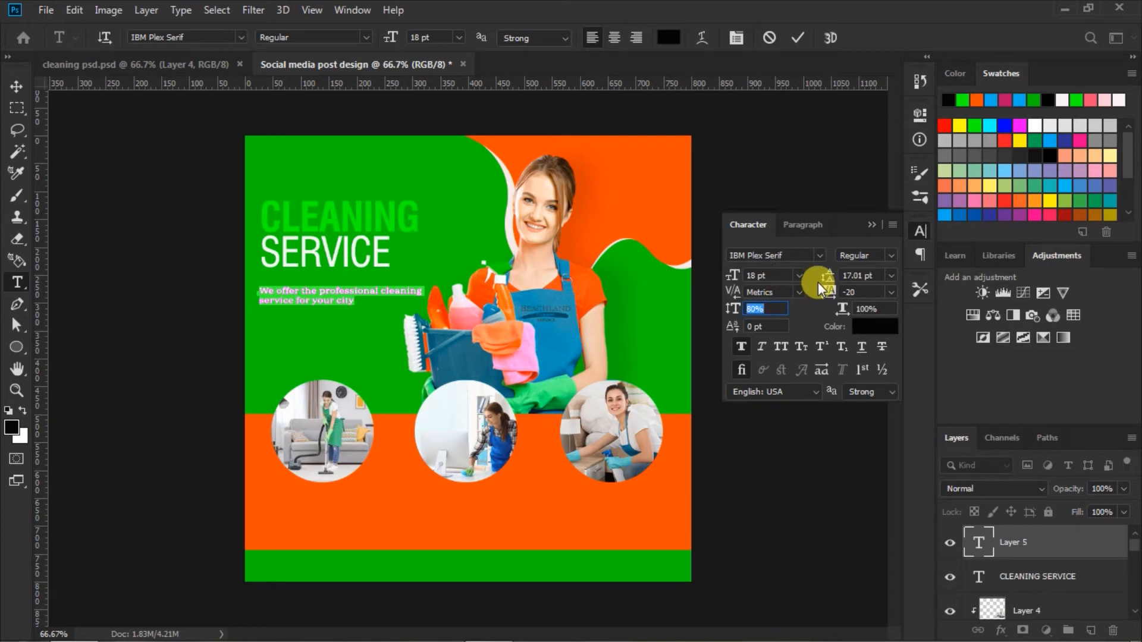
left_click(887, 255)
left_click(925, 378)
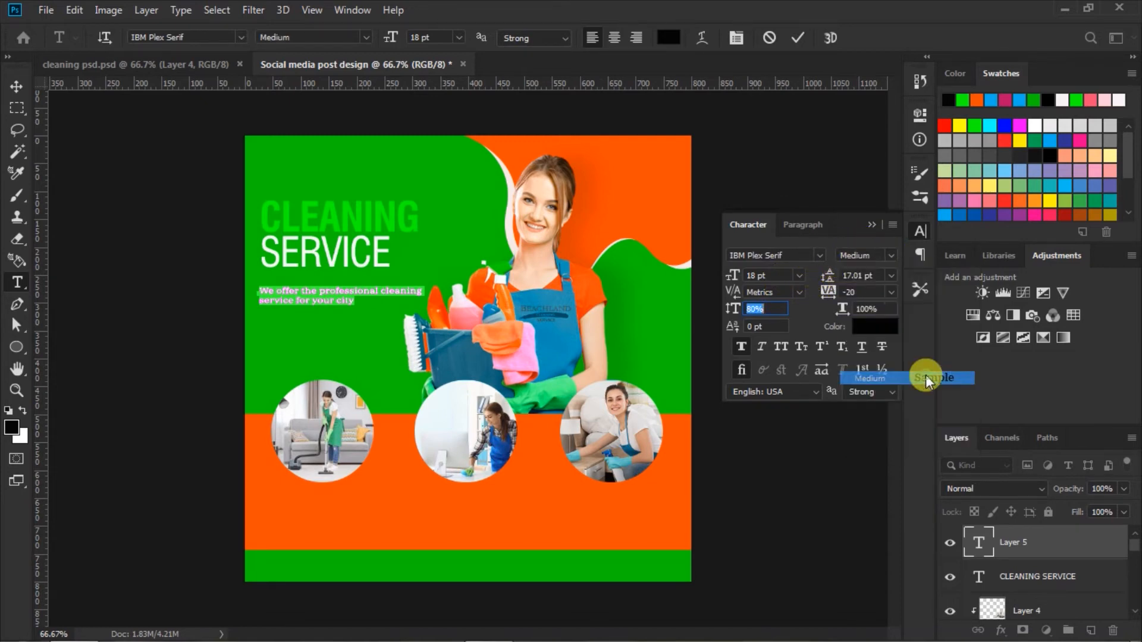
left_click(741, 346)
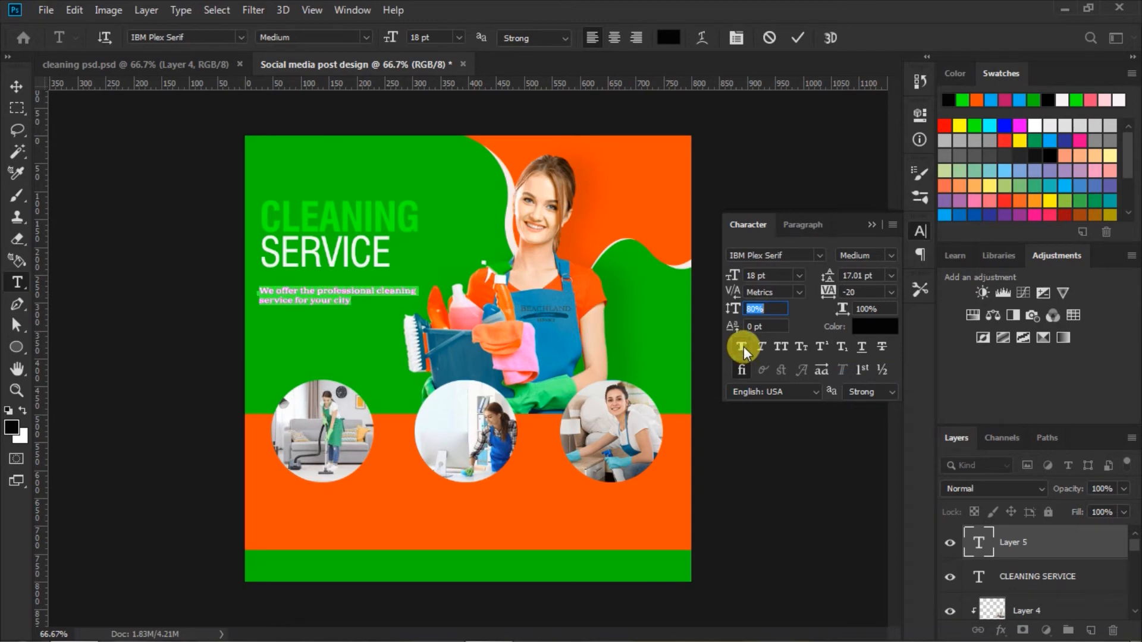
left_click(795, 37)
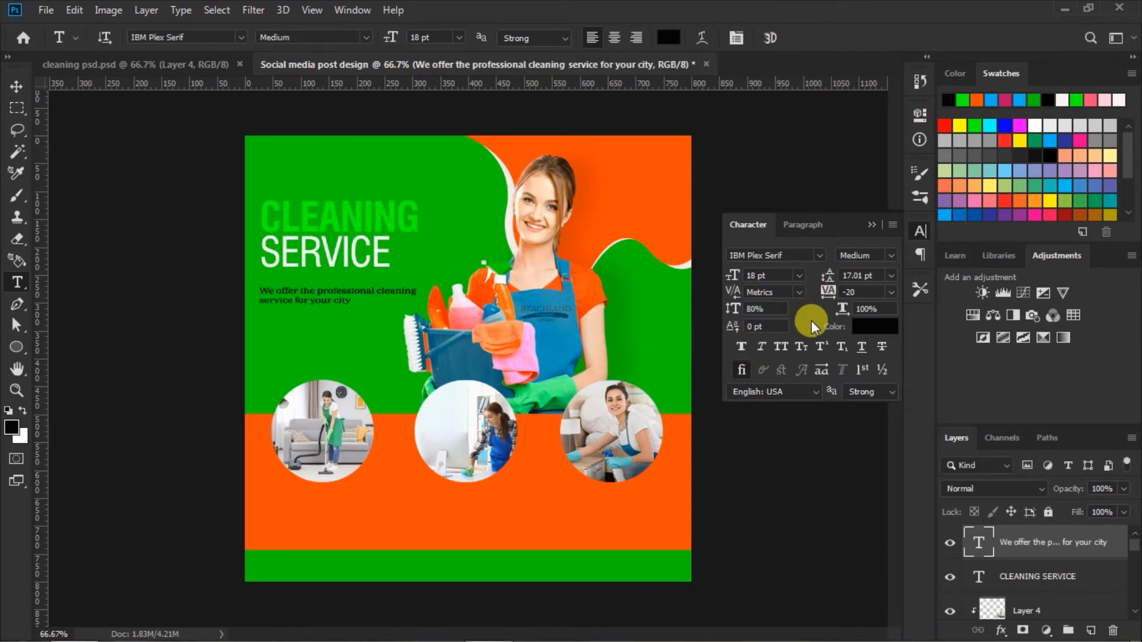
left_click(872, 226)
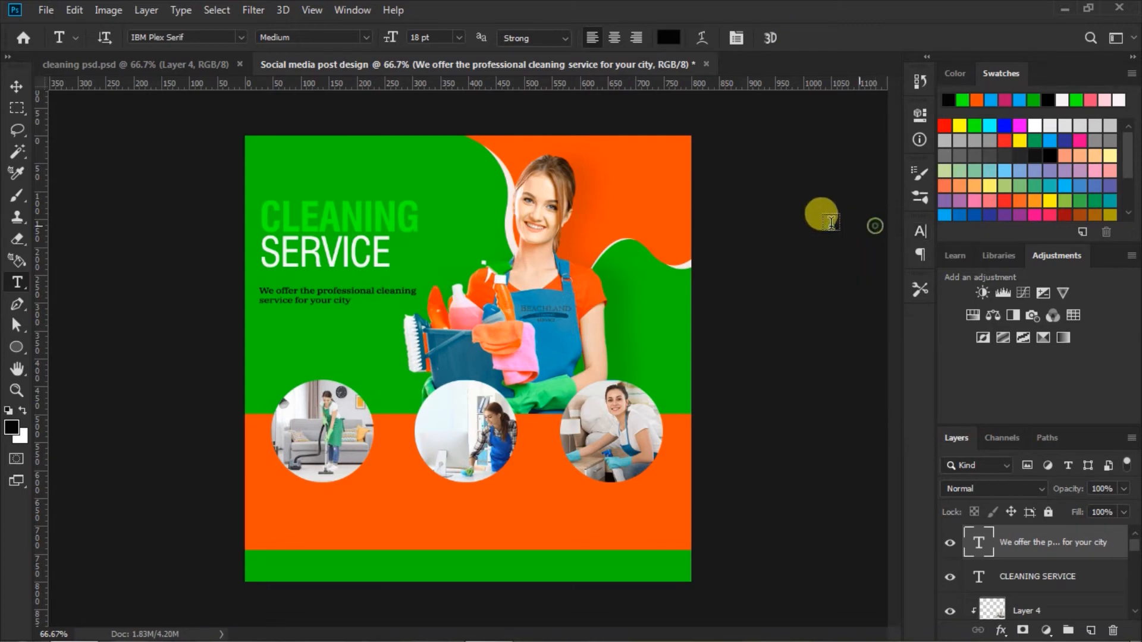
Step: Nudge the description text slightly right to line up with the headline's left edge, then deselect it
left_click(12, 87)
left_click_drag(318, 290, 323, 291)
left_click(759, 356)
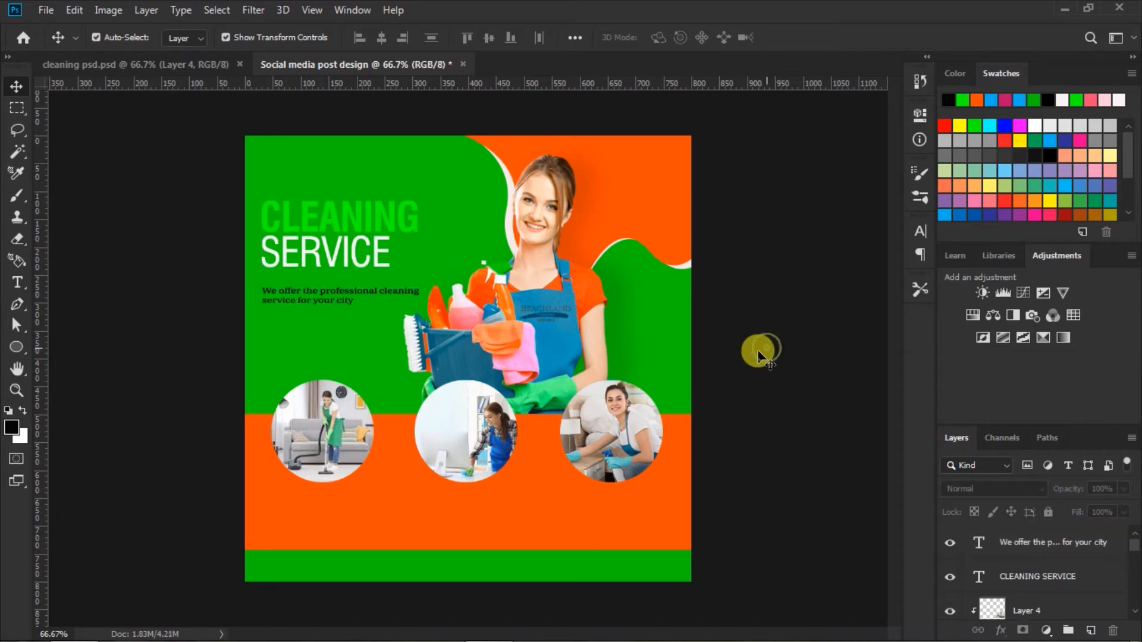
Step: Draw a rectangle about 158 x 46 px below the description text and round all its corners to 23 px
left_click_drag(24, 352, 84, 349)
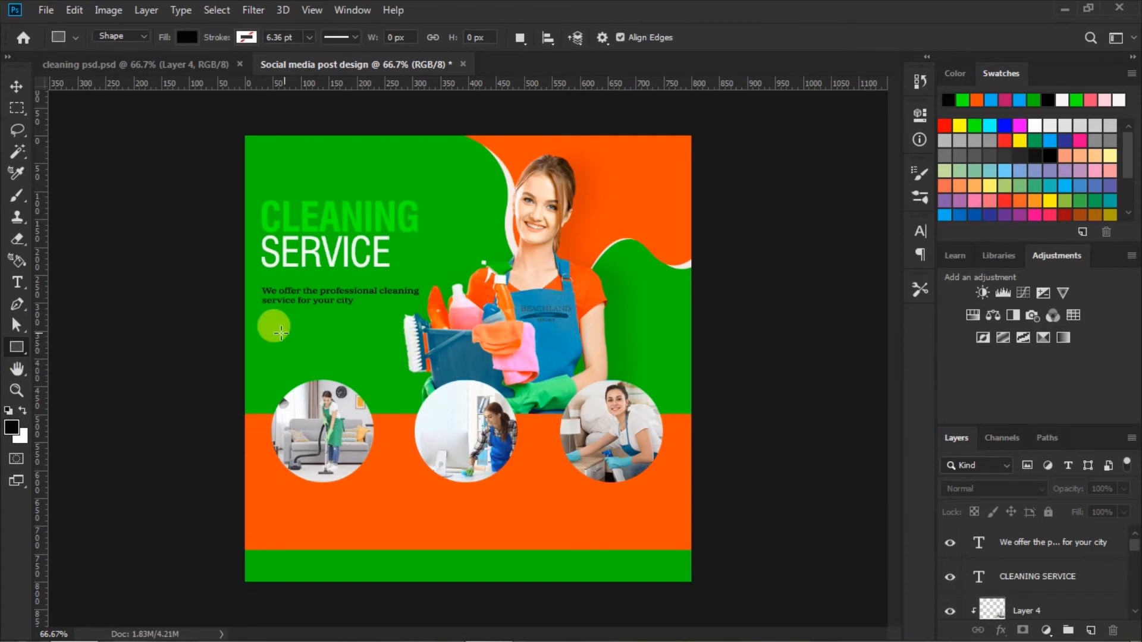
left_click_drag(274, 326, 361, 350)
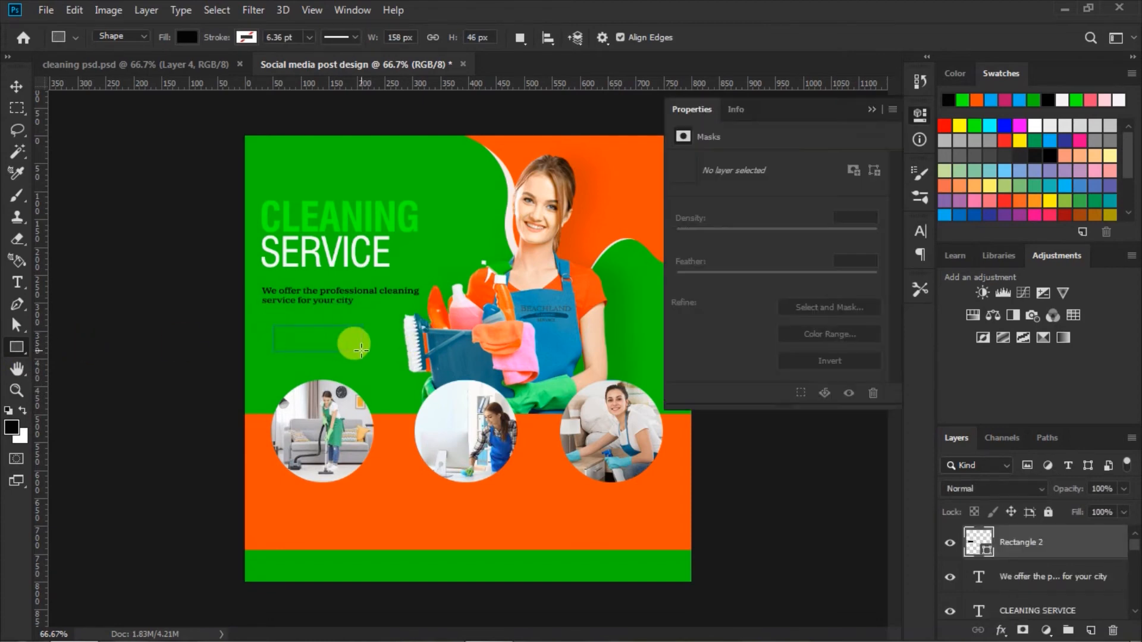
left_click(696, 268)
left_click_drag(696, 271, 779, 300)
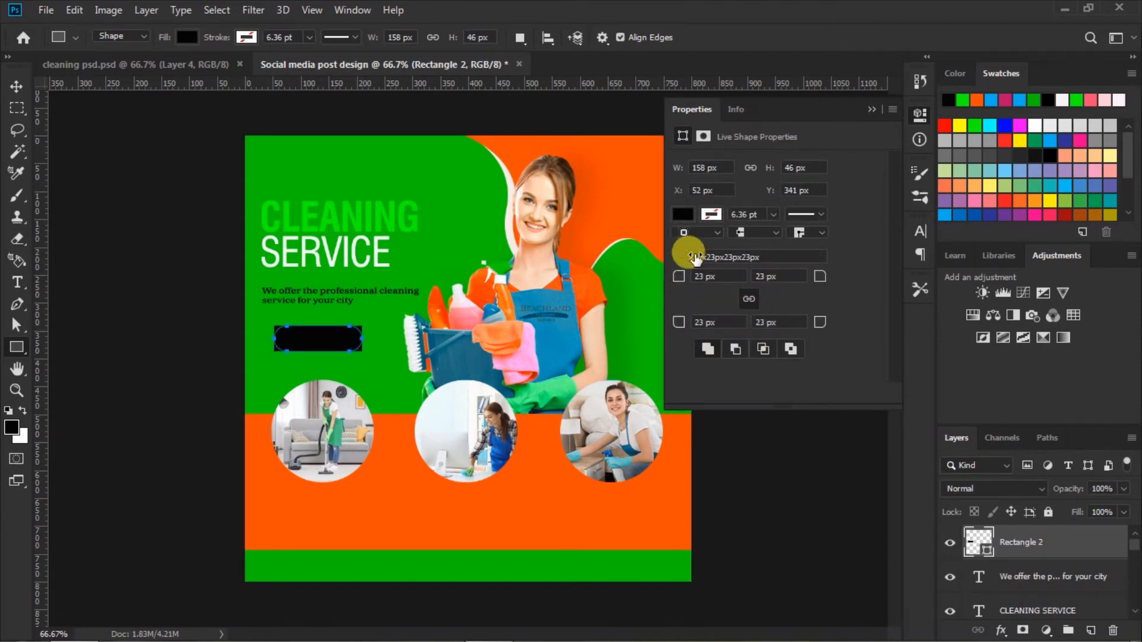
Step: Fill the rounded rectangle with the recently used orange and deselect it
left_click(685, 216)
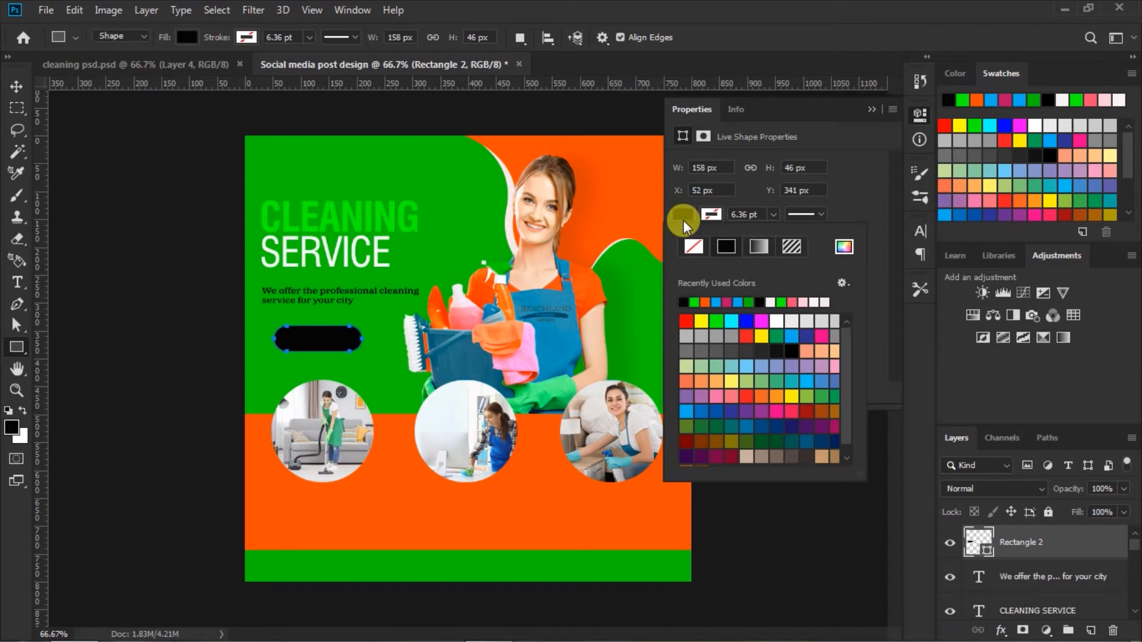
left_click(705, 302)
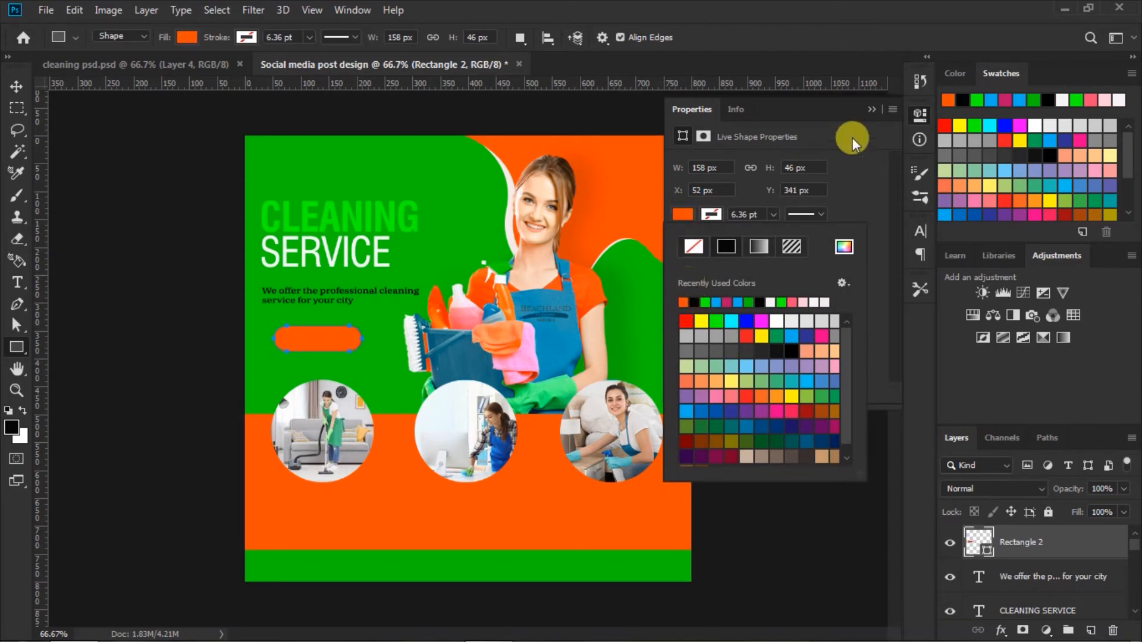
left_click(872, 110)
left_click(18, 86)
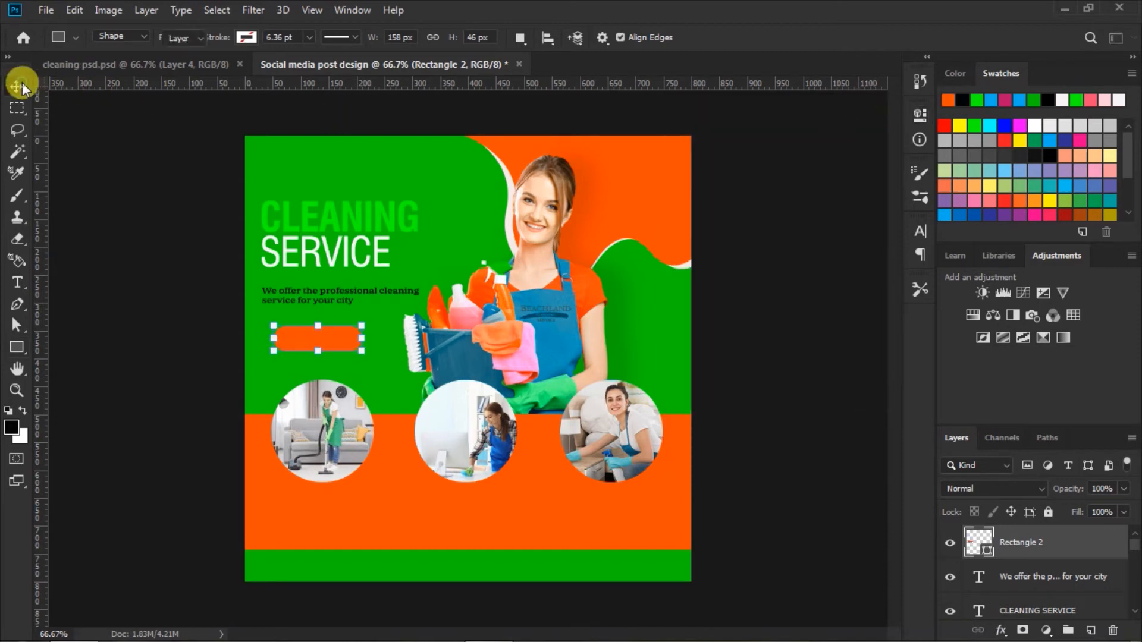
left_click(809, 321)
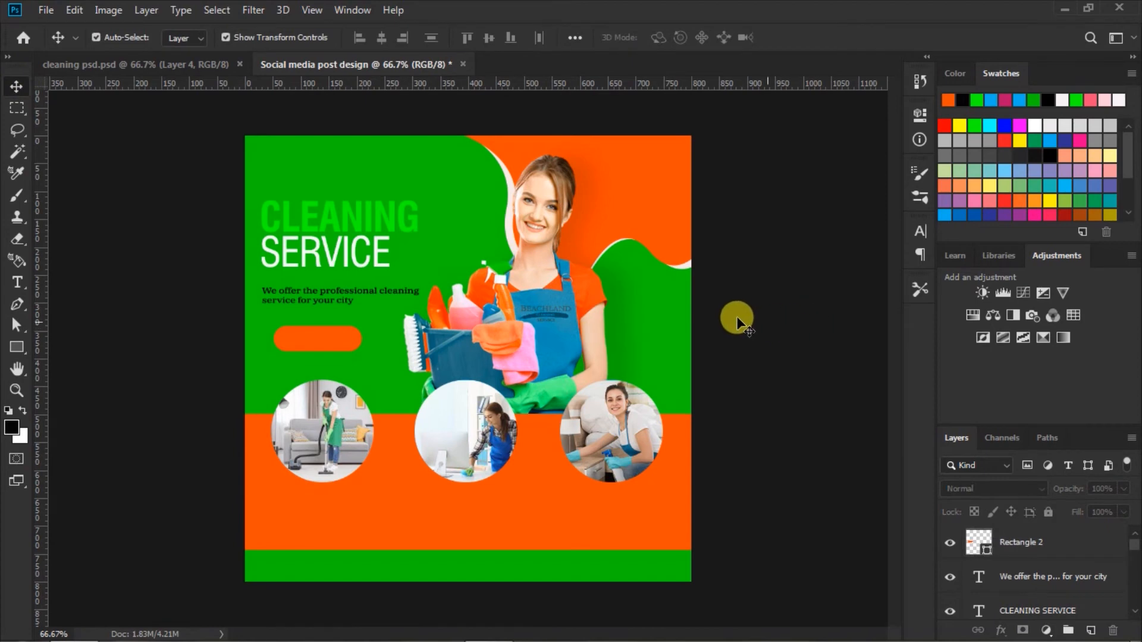
Step: Add the text LEARN MORE in white, IBM Plex Serif Medium, 18 pt, on the orange rounded rectangle and commit it
left_click(16, 282)
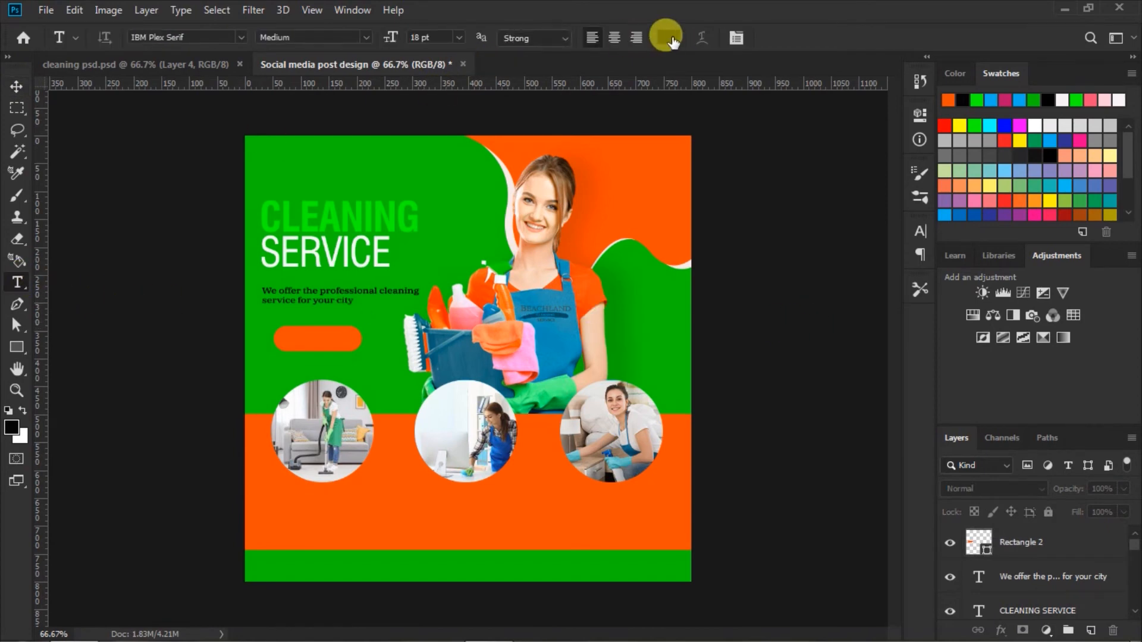
left_click(666, 37)
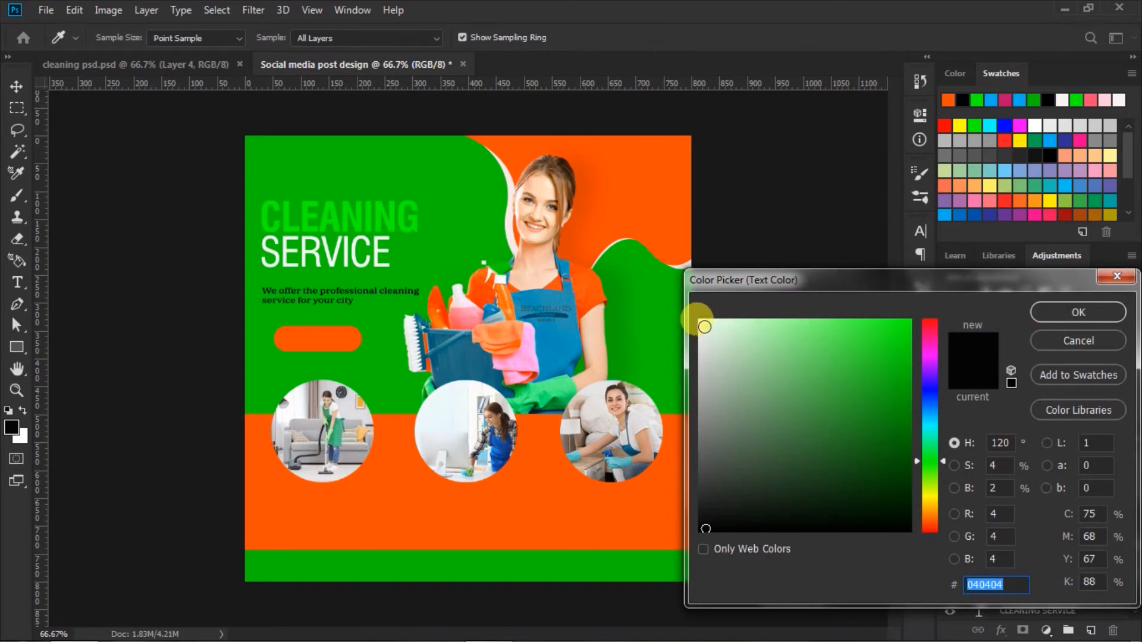
left_click(704, 326)
left_click(1038, 309)
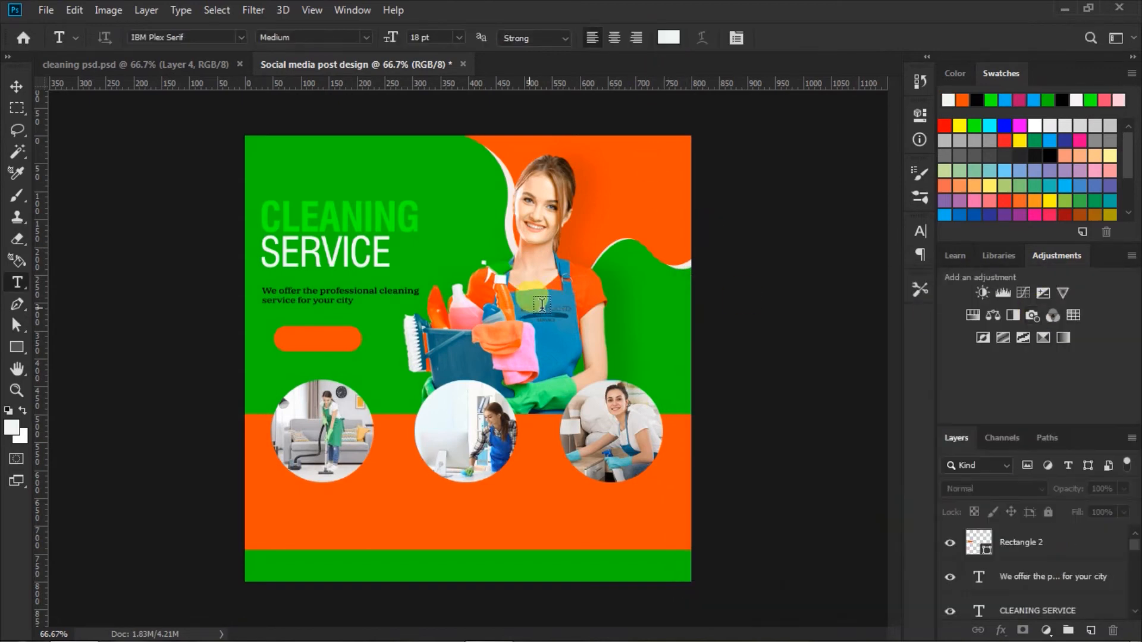
left_click(286, 339)
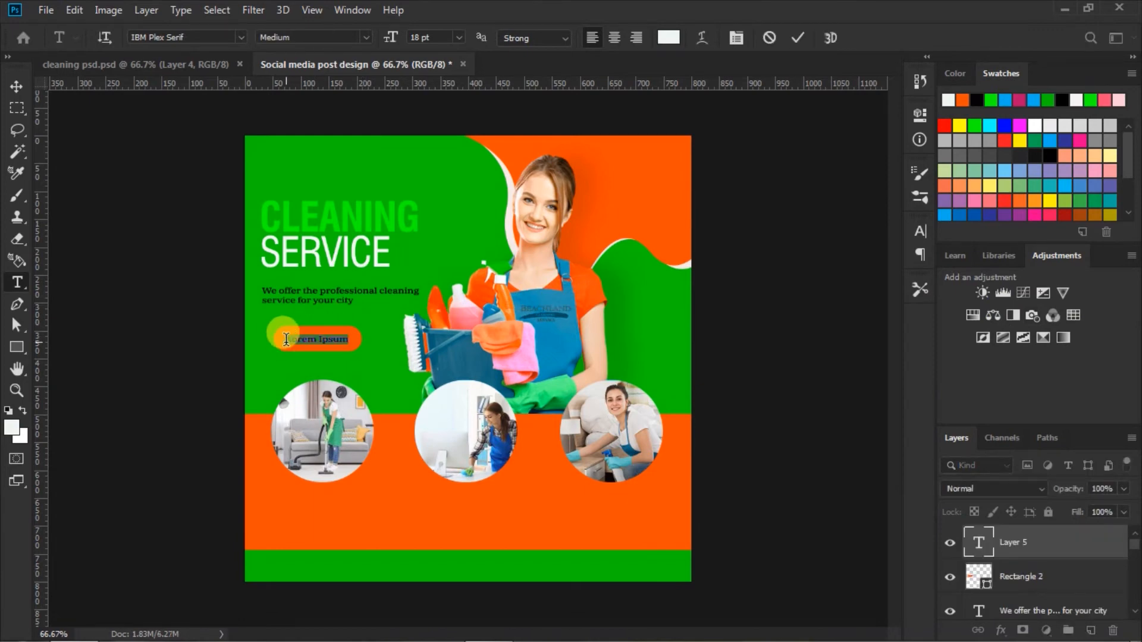
key("BackSpace")
type("LEARN MORE")
left_click(793, 37)
Step: Align the centers of the LEARN MORE text and the orange rounded rectangle, then deselect both layers
left_click(15, 87)
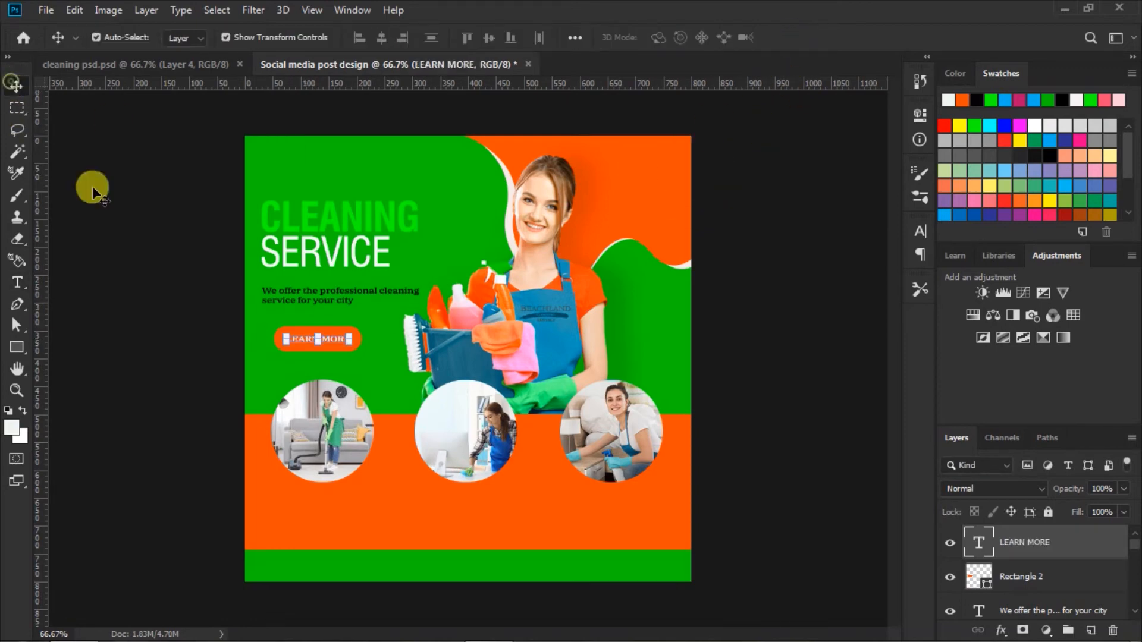
left_click(1027, 576, "shift")
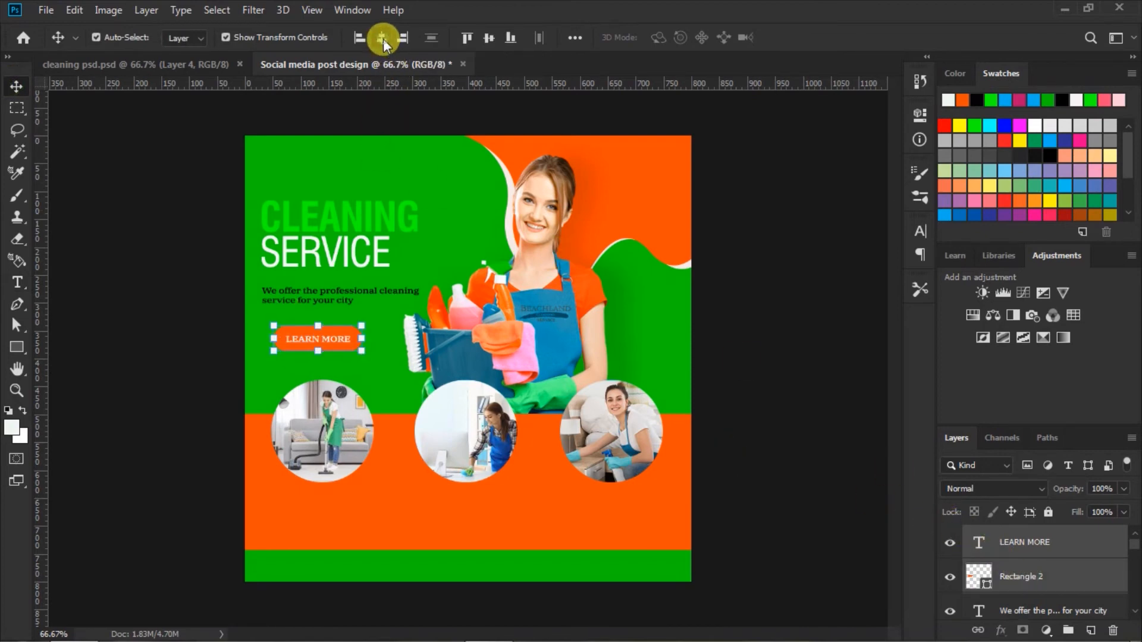
left_click(487, 35)
left_click(787, 324)
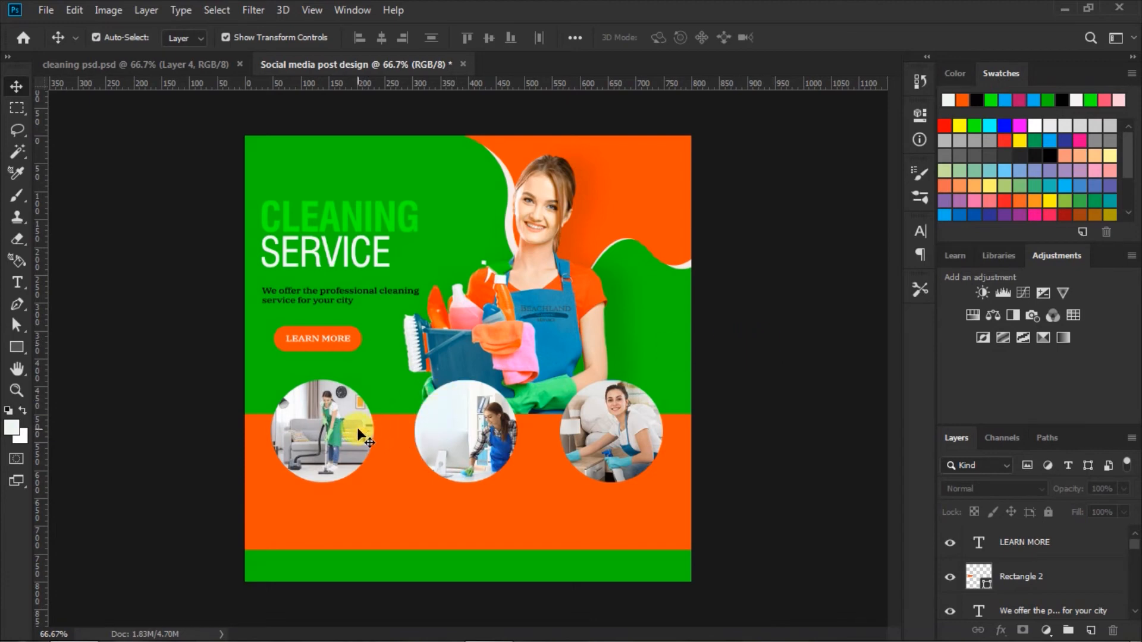
Step: Add a Stroke effect to the ellipse behind the vacuuming photo, with Outside position and Color fill type
left_click(398, 429)
scroll(1005, 591, "down", 1)
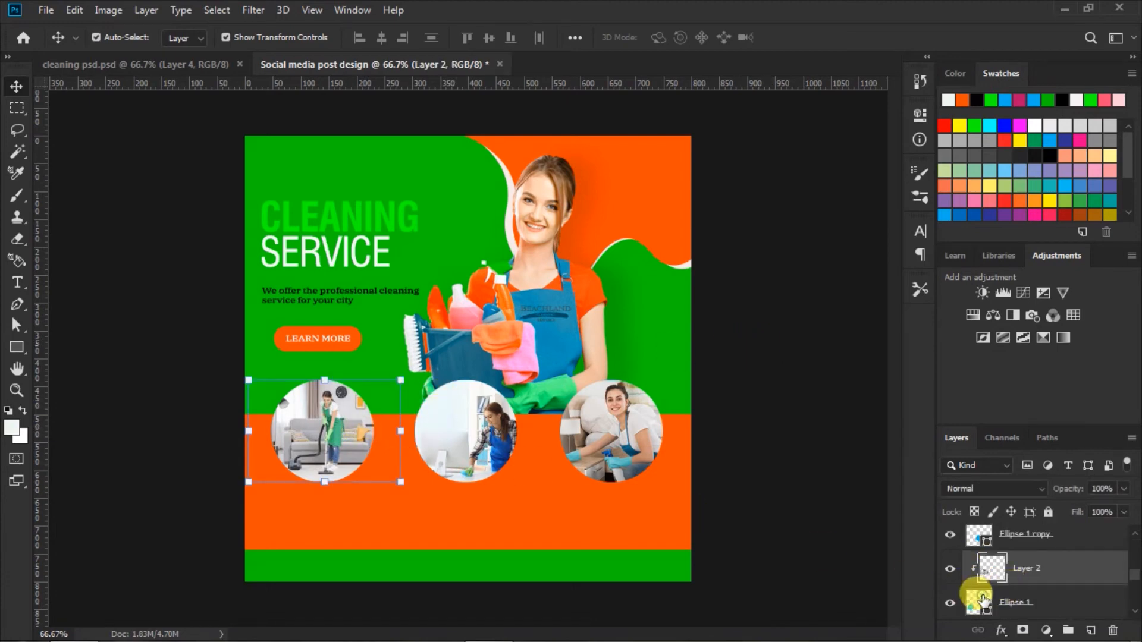
left_click(978, 601)
left_click(1001, 630)
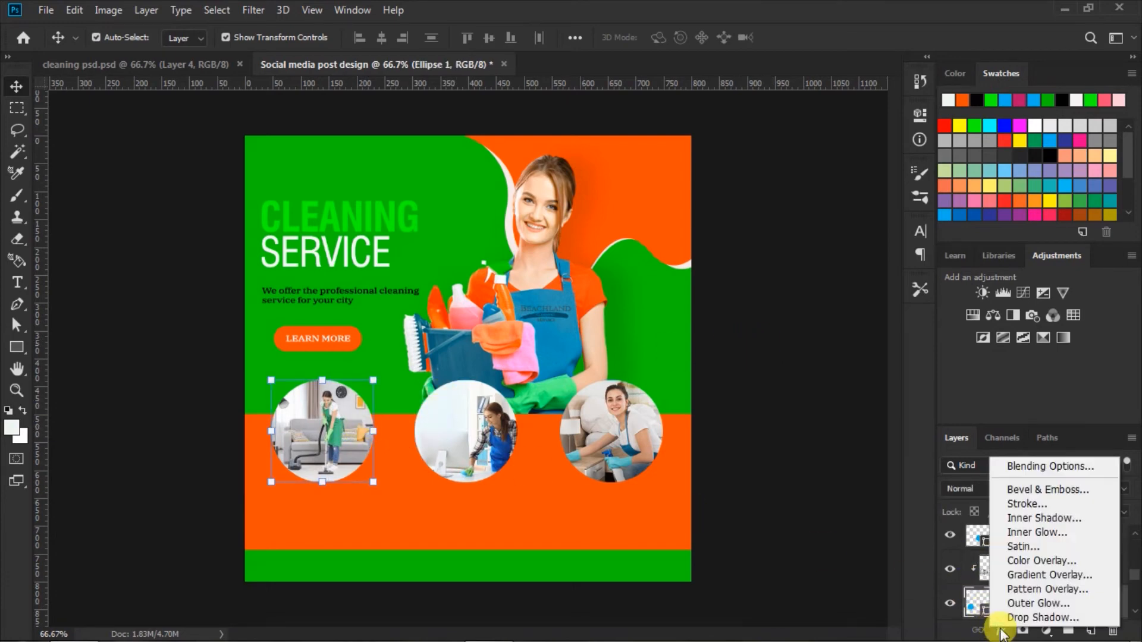
left_click(1022, 504)
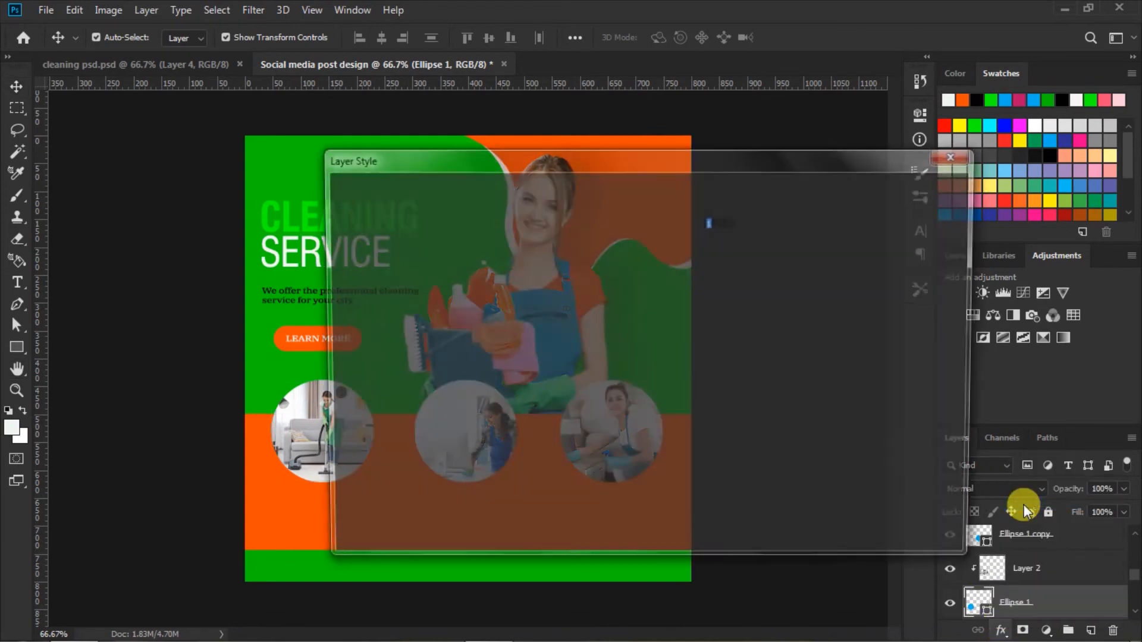
left_click_drag(622, 162, 713, 141)
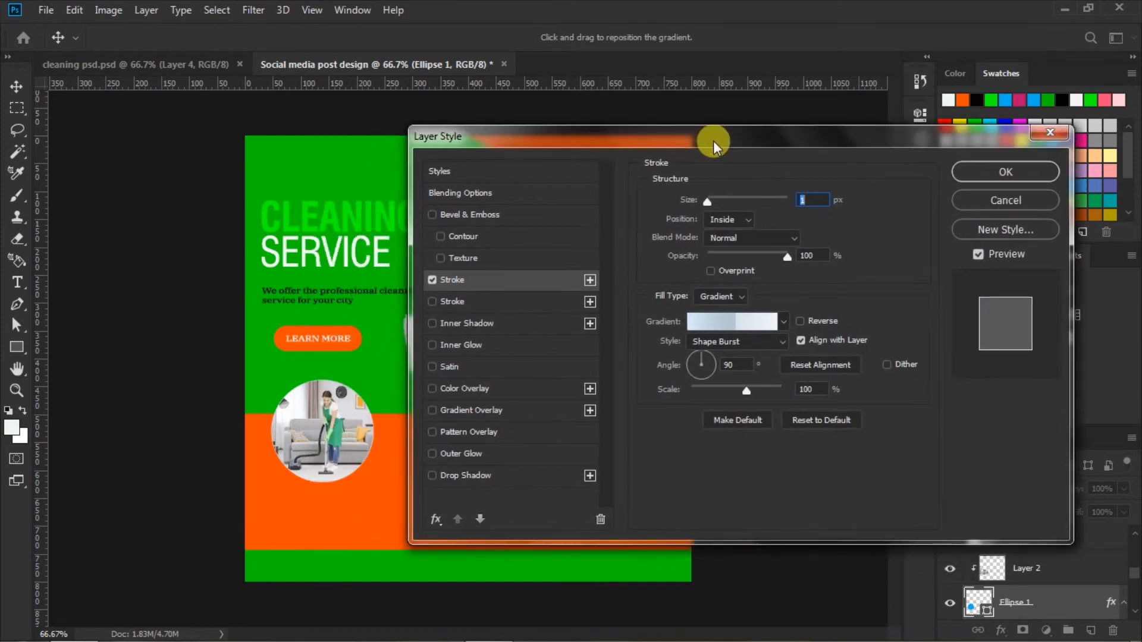
left_click(737, 219)
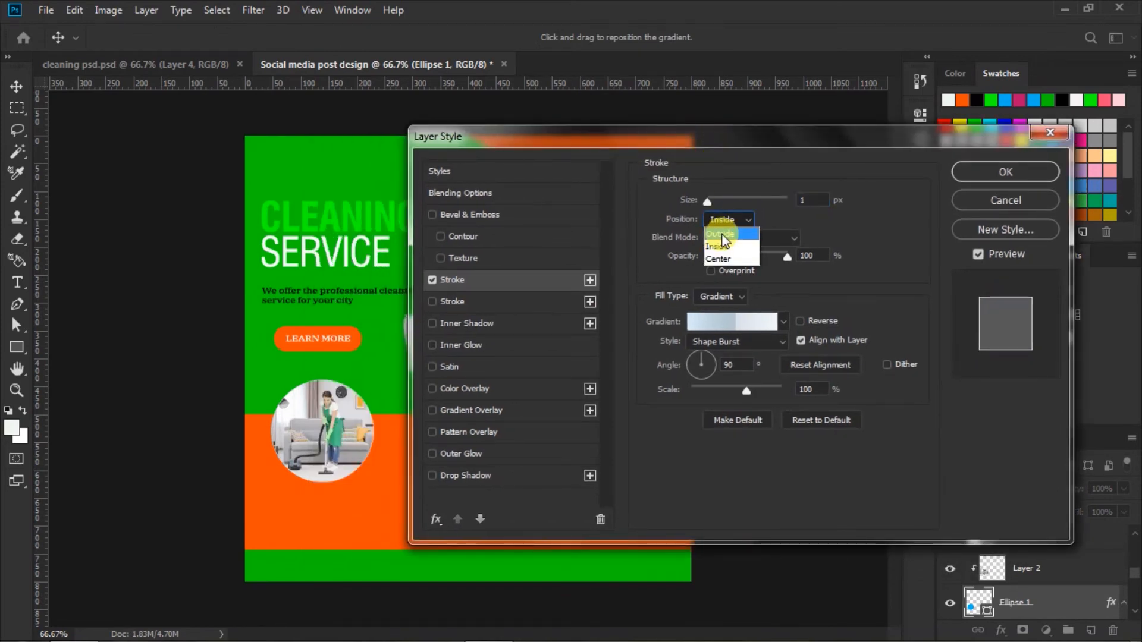
left_click(722, 234)
left_click(737, 294)
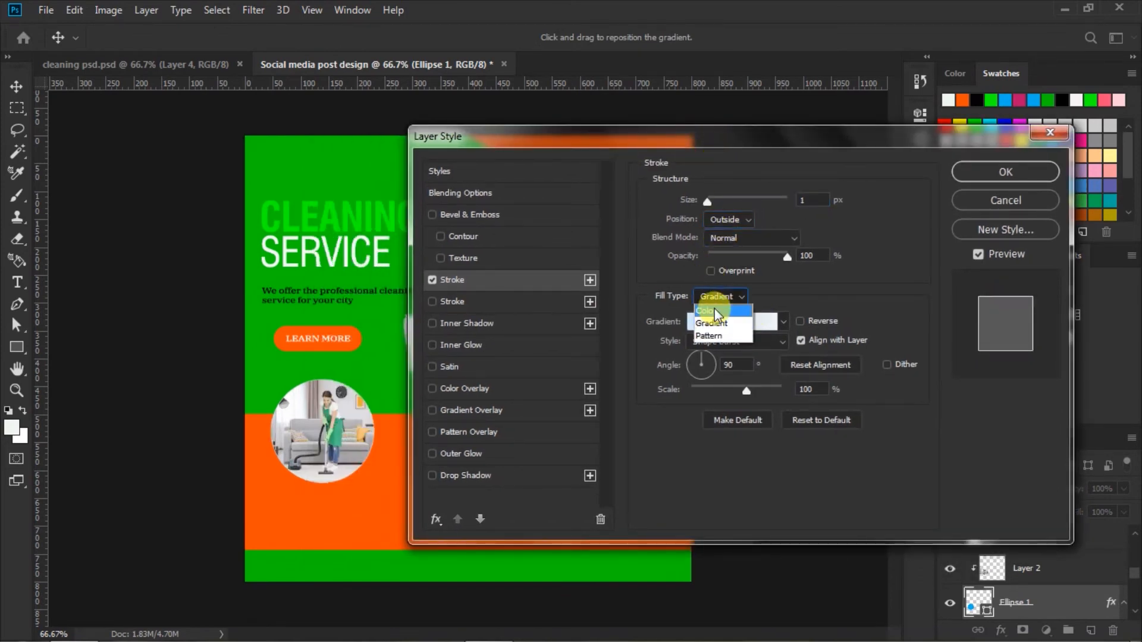
left_click(717, 312)
Step: Set the stroke around the vacuuming photo's ellipse to 12 px in orange ff4c00 sampled from the artwork, apply it and deselect
left_click(804, 199)
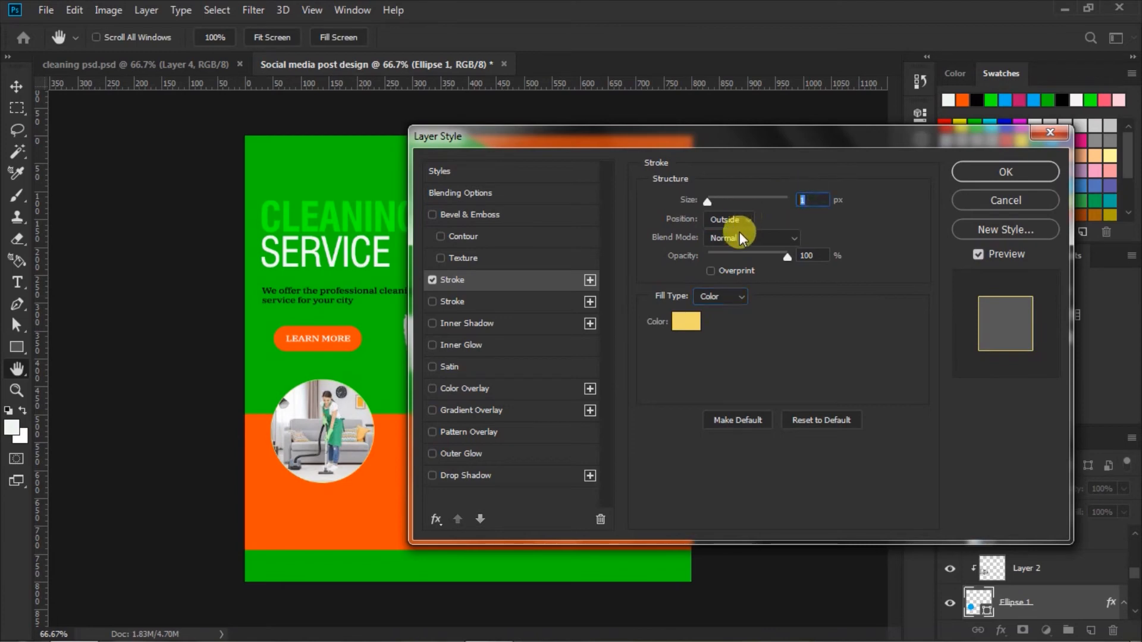
type("12")
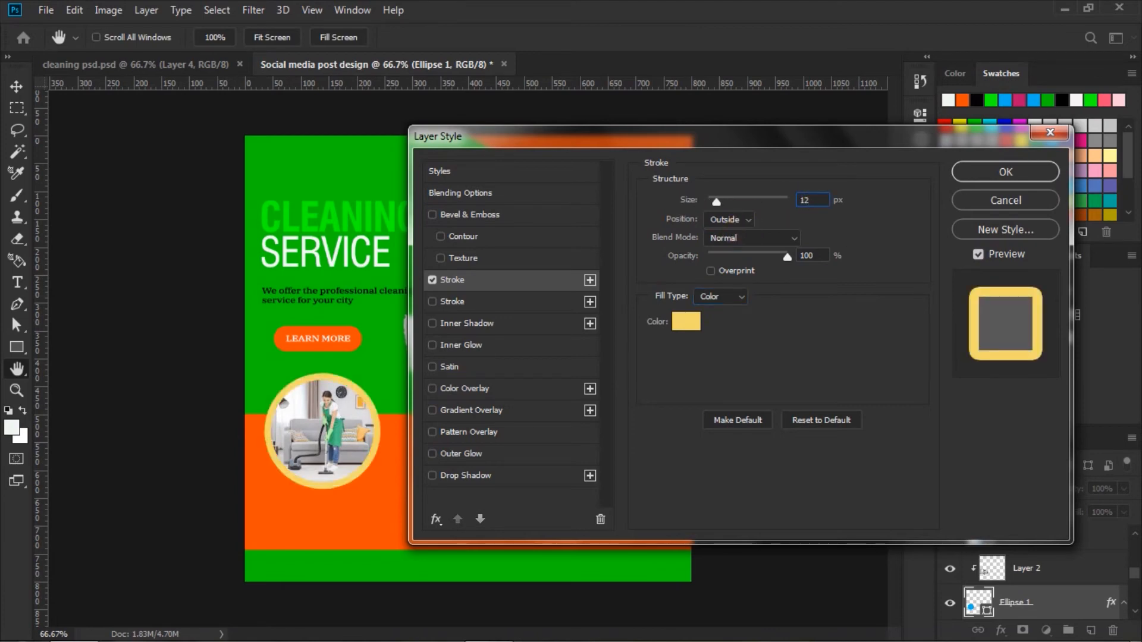
left_click(686, 321)
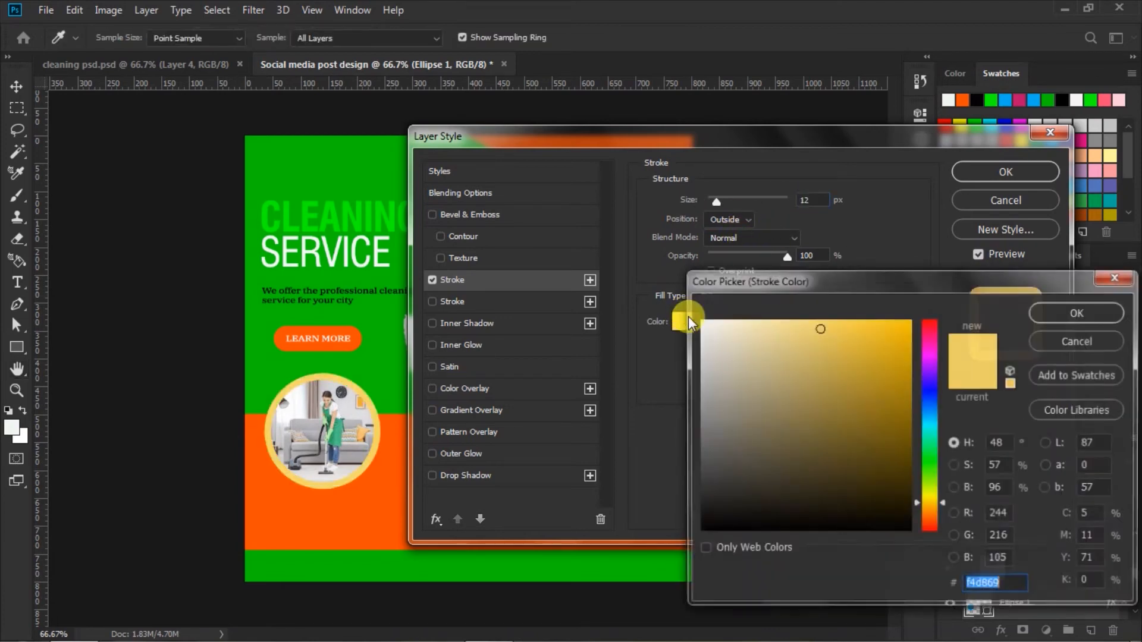
left_click(372, 503)
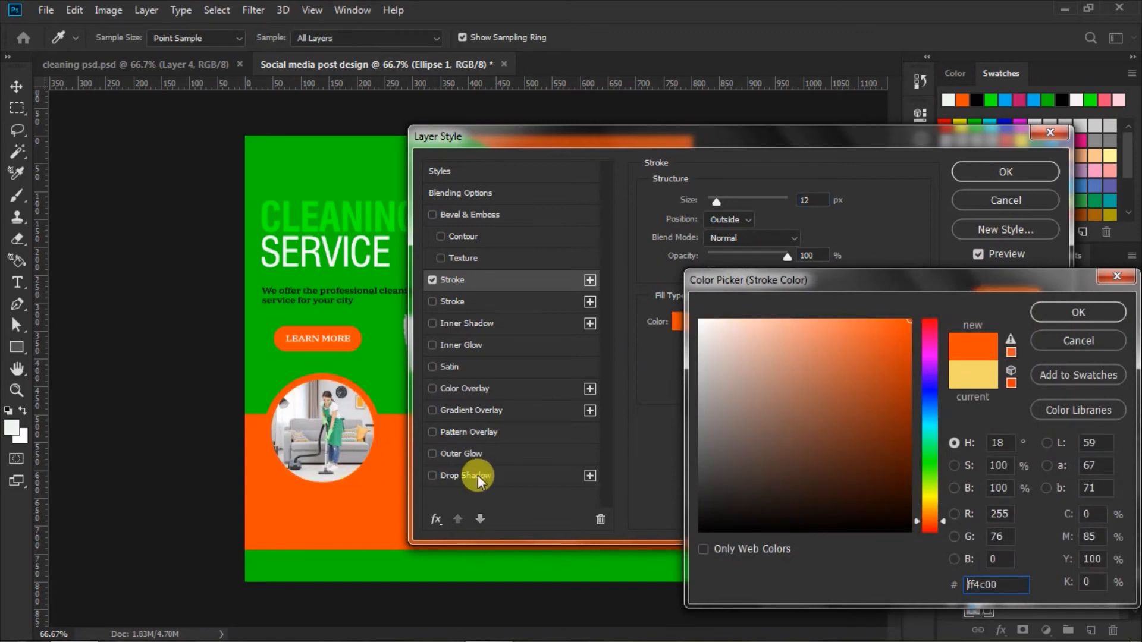
left_click(1064, 312)
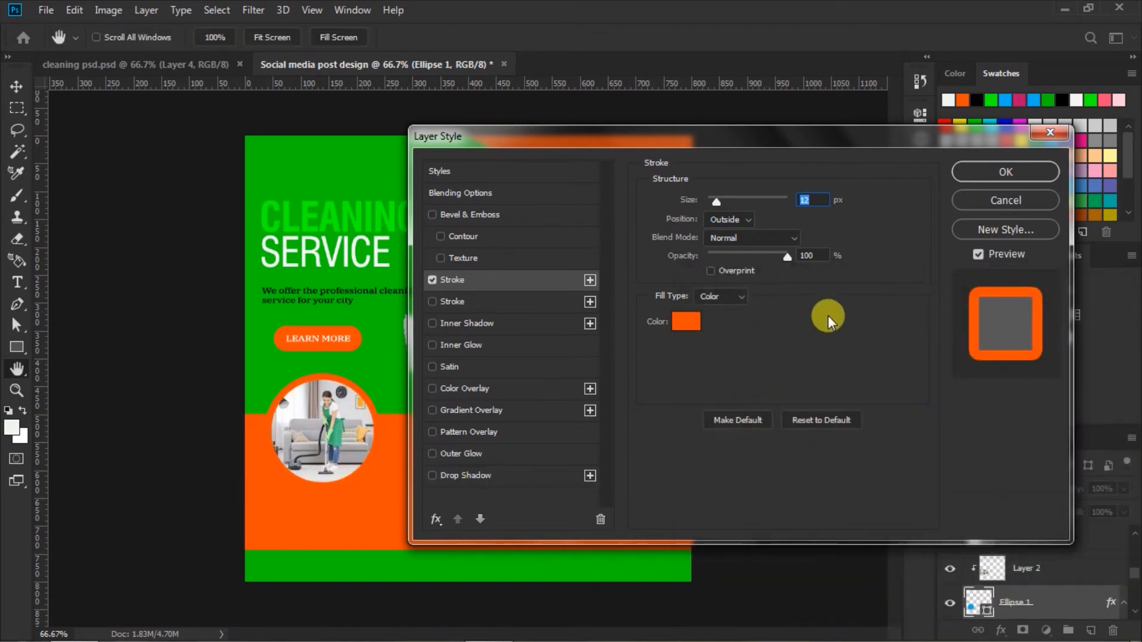
left_click(987, 171)
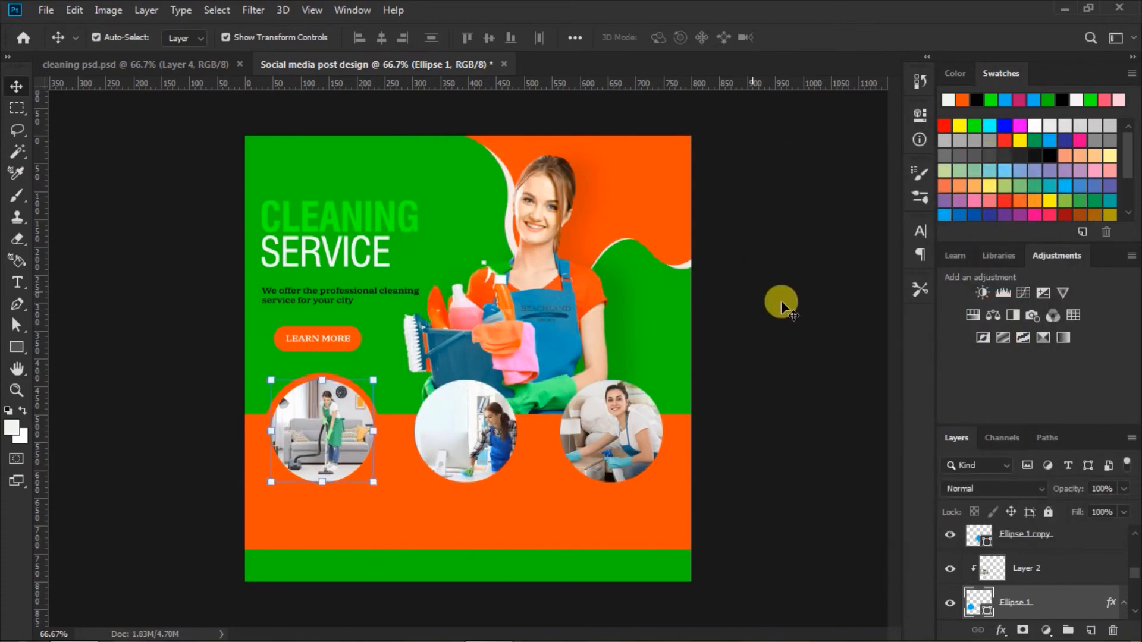
left_click(791, 325)
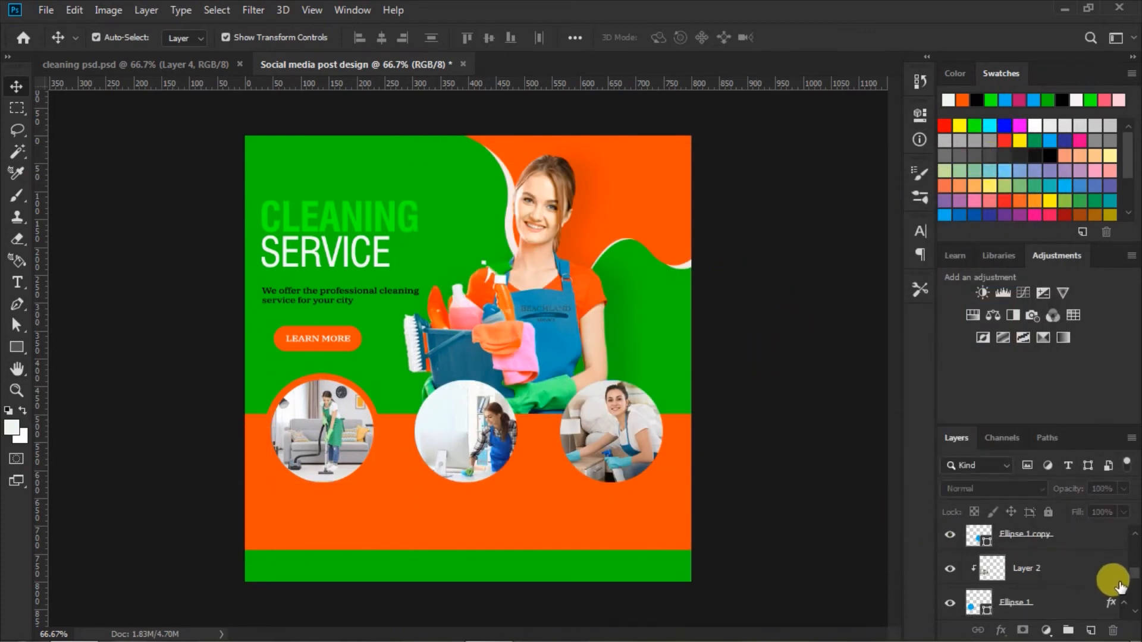
Step: Add the same 12 px orange outside Stroke effect to the ellipse behind the middle photo
scroll(1130, 580, "down", 2)
left_click(1123, 551)
left_click(1122, 552)
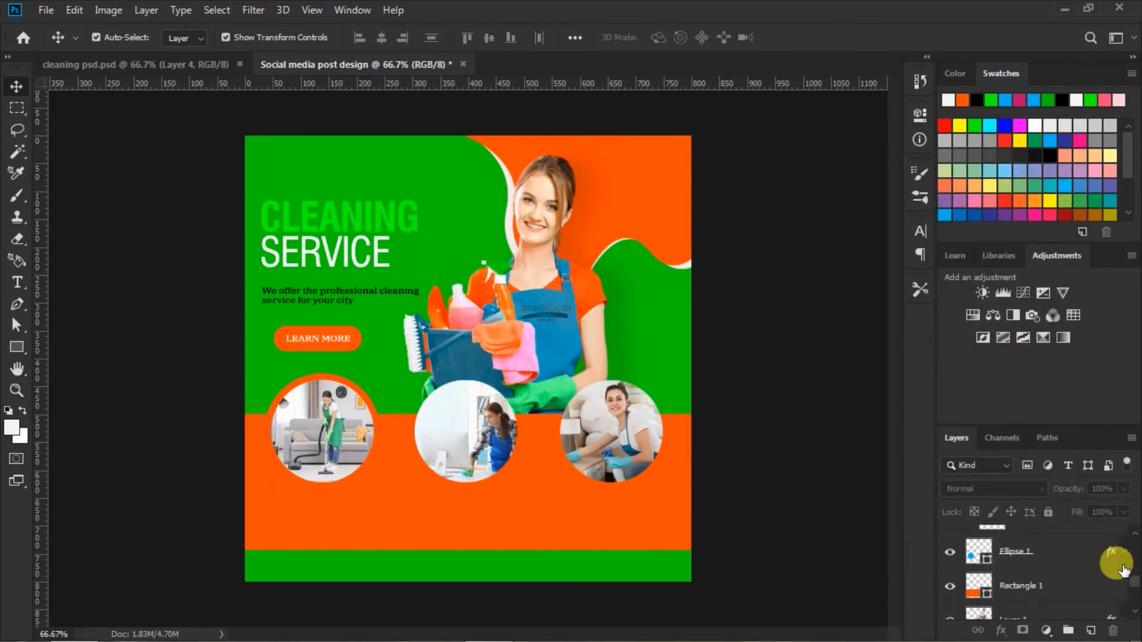
scroll(1127, 547, "up", 2)
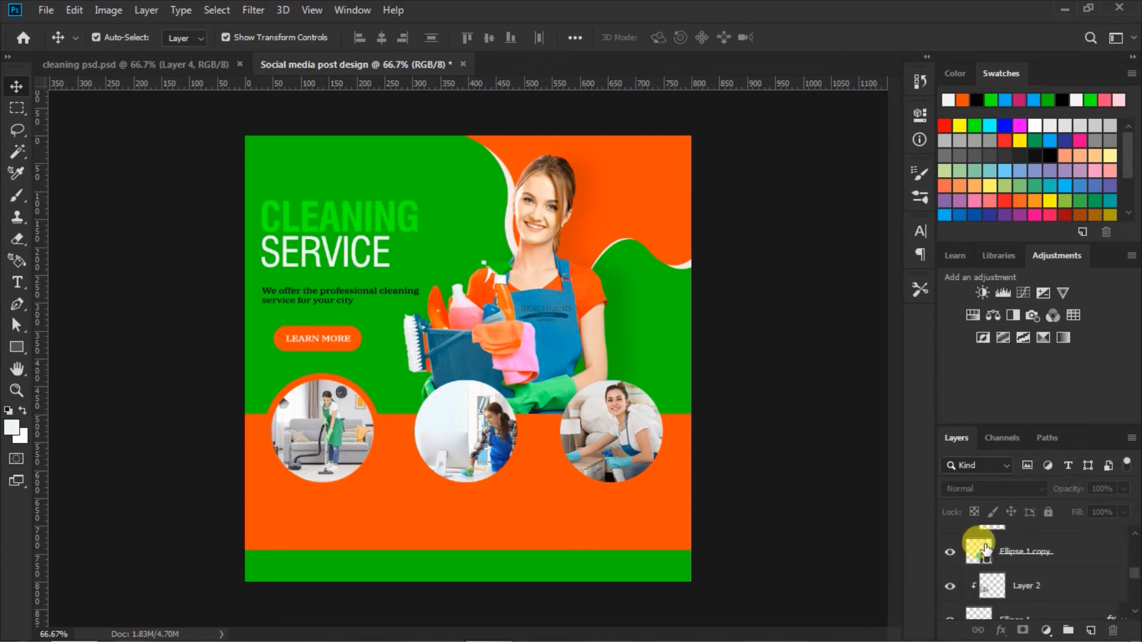
left_click(483, 396)
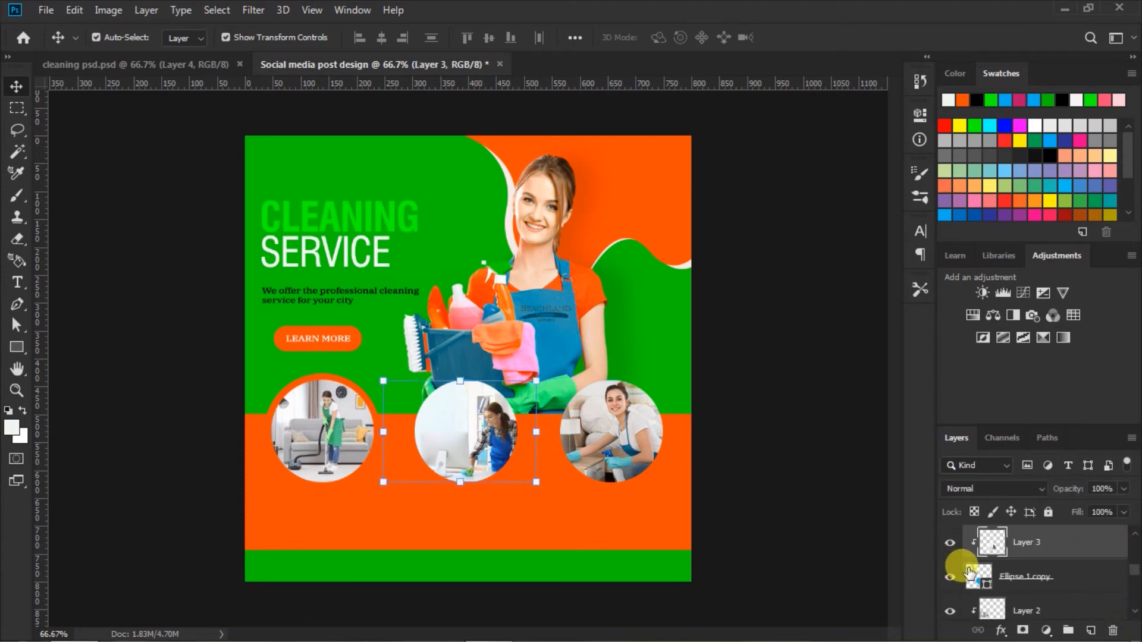
left_click(977, 574)
left_click(1000, 630)
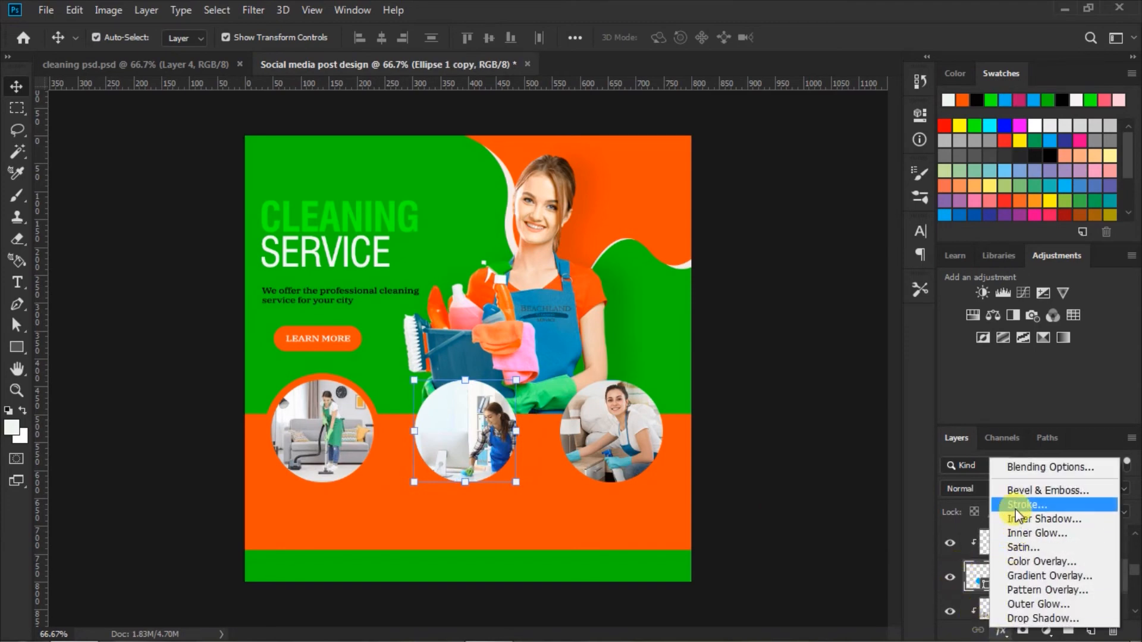
left_click(1015, 509)
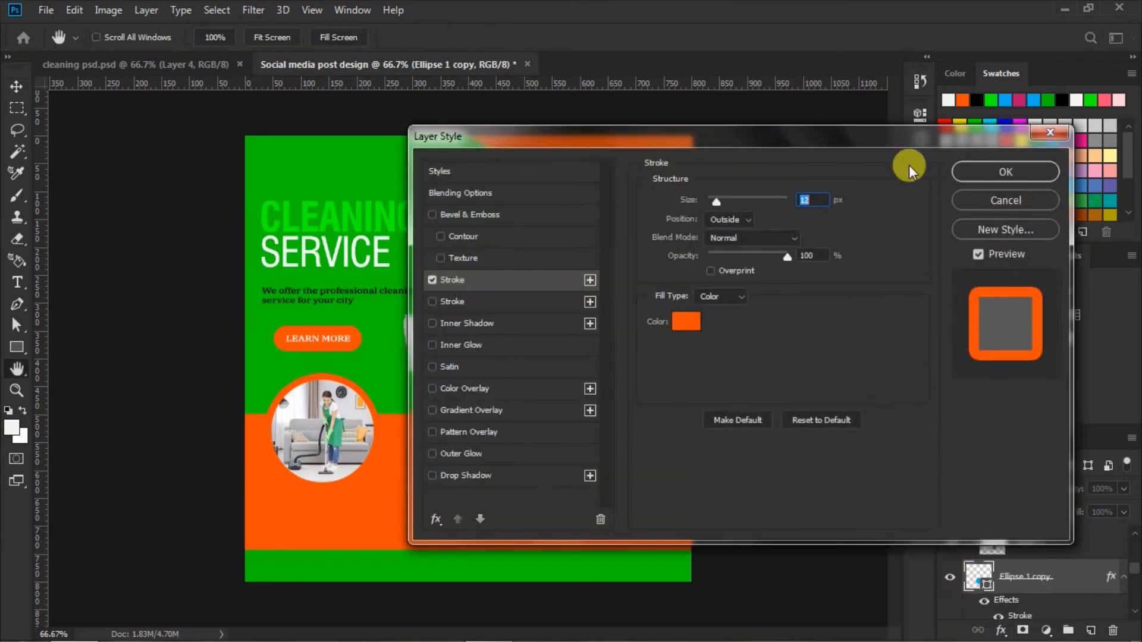
left_click(959, 169)
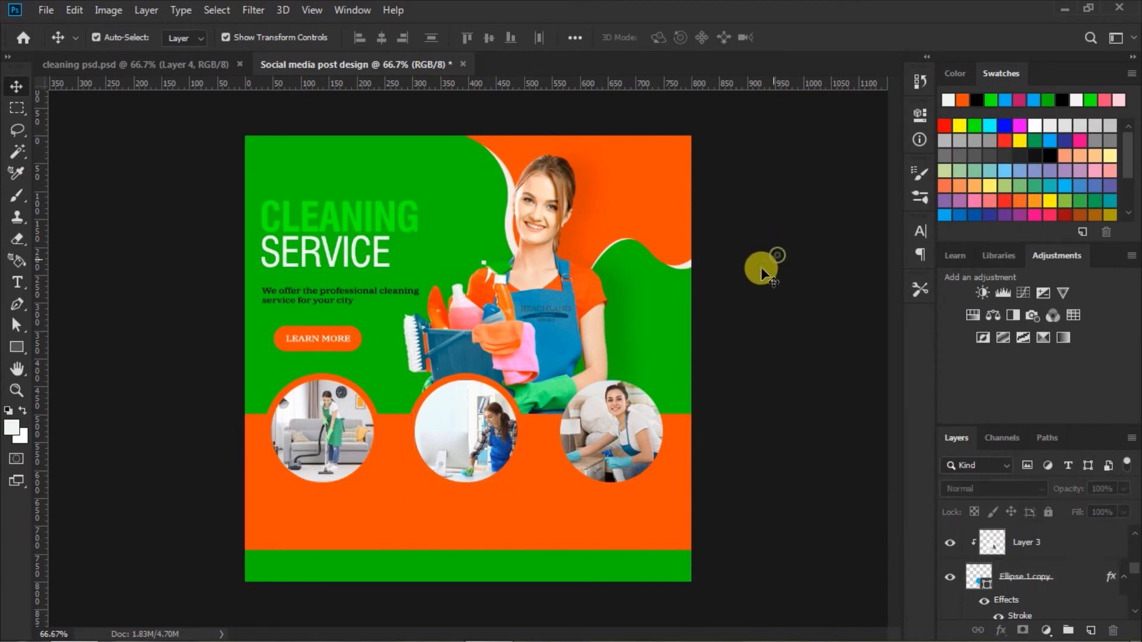
Step: Give the ellipse behind the sofa-cleaning photo a 12 px orange outside Stroke effect and deselect it
left_click(652, 404)
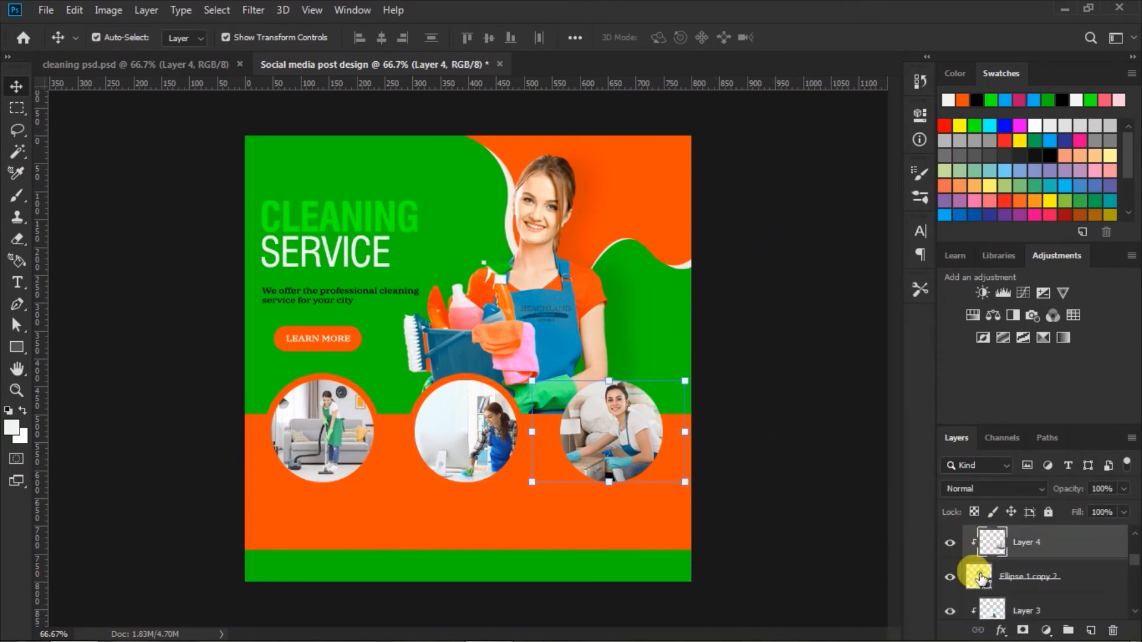
left_click(978, 576)
left_click(1003, 629)
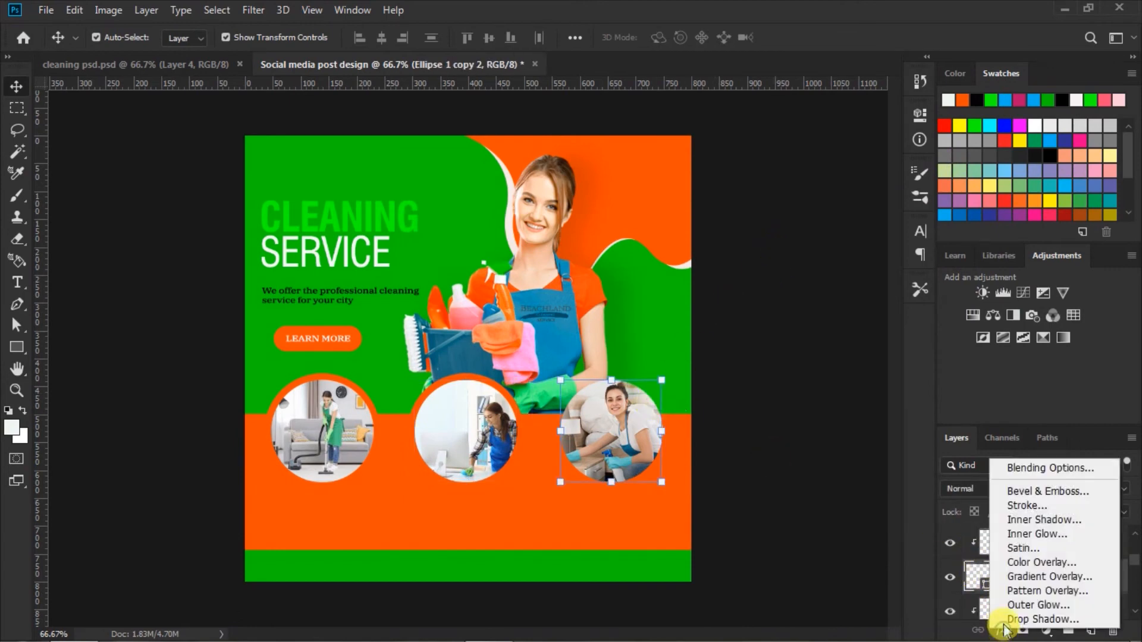
left_click(1025, 506)
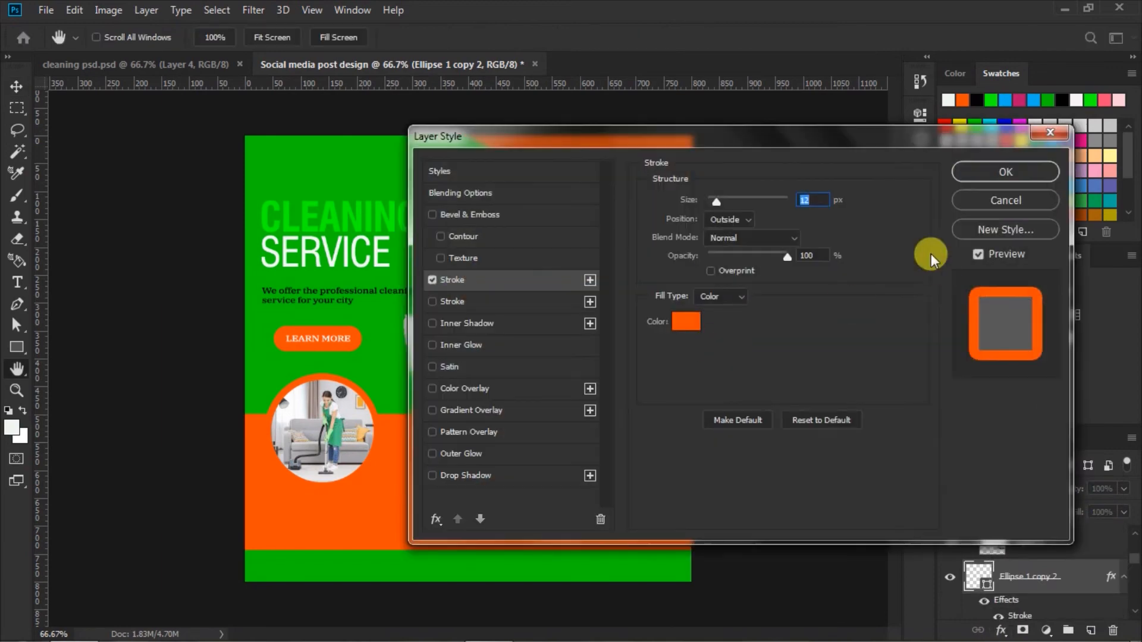
left_click(1005, 172)
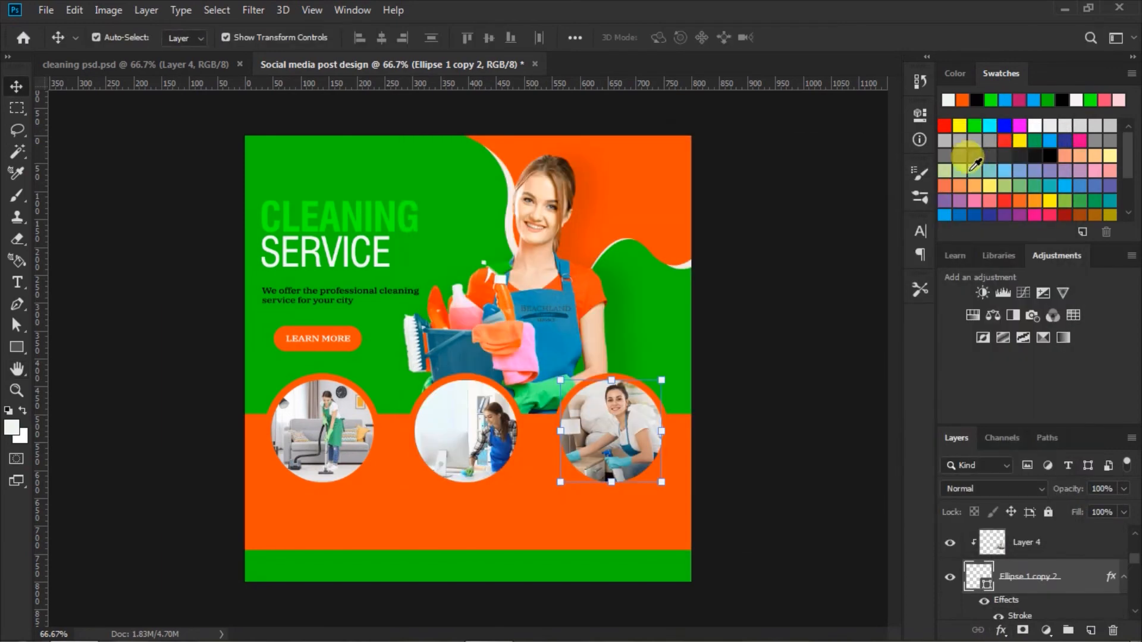
left_click(826, 281)
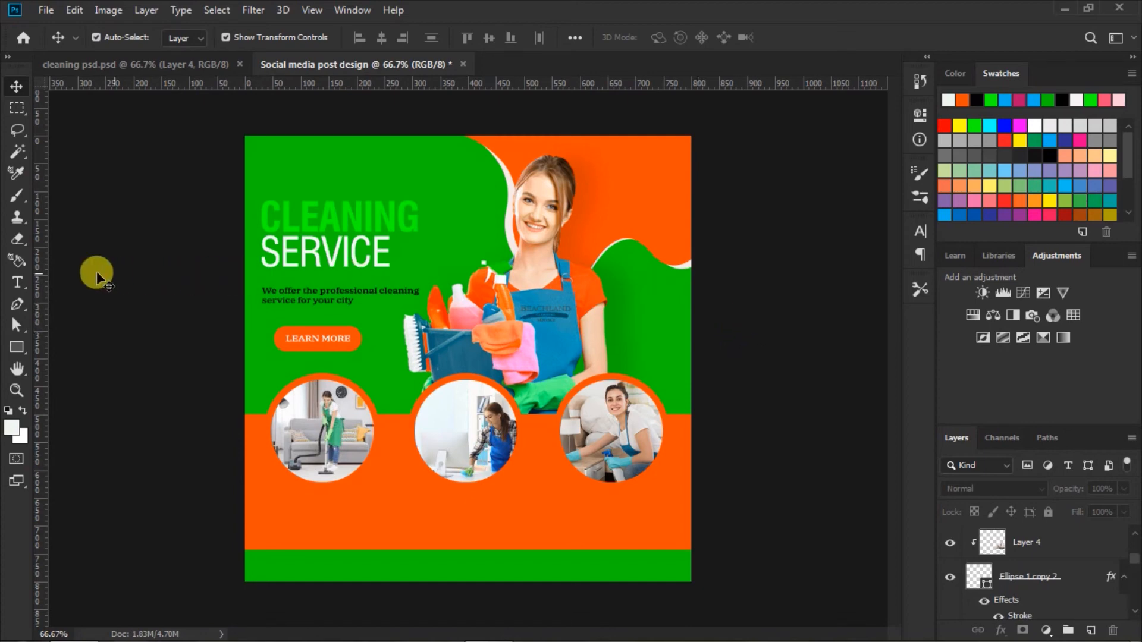
Step: Set up the Type tool with Swis721 Cn BT Roman, 24 pt, 100% vertical scale and Faux Bold
left_click(17, 283)
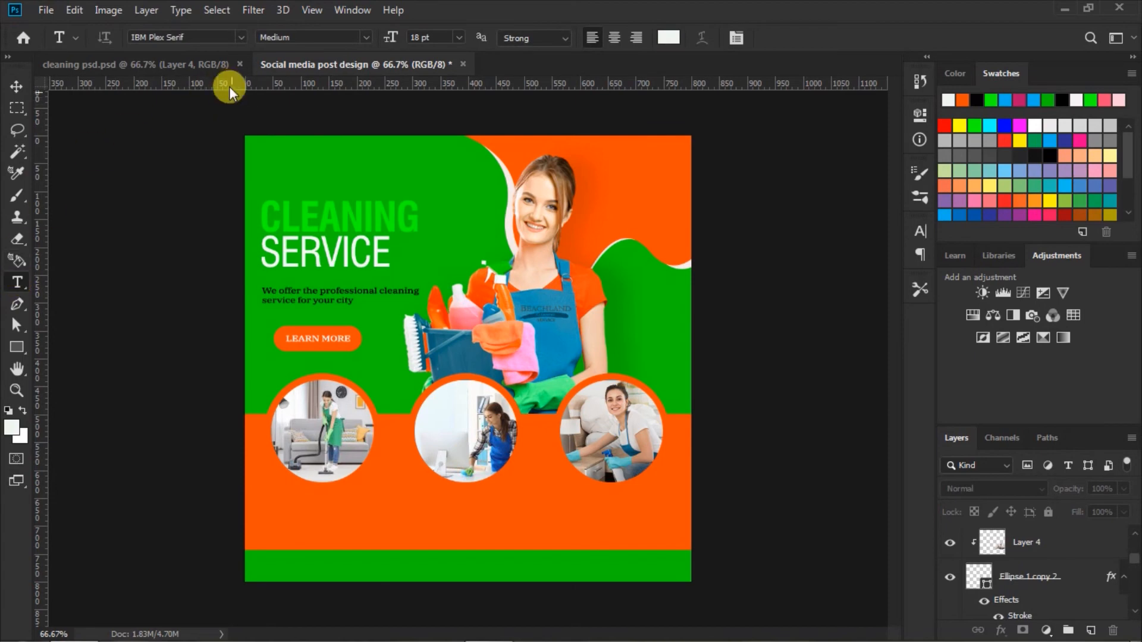
left_click(241, 37)
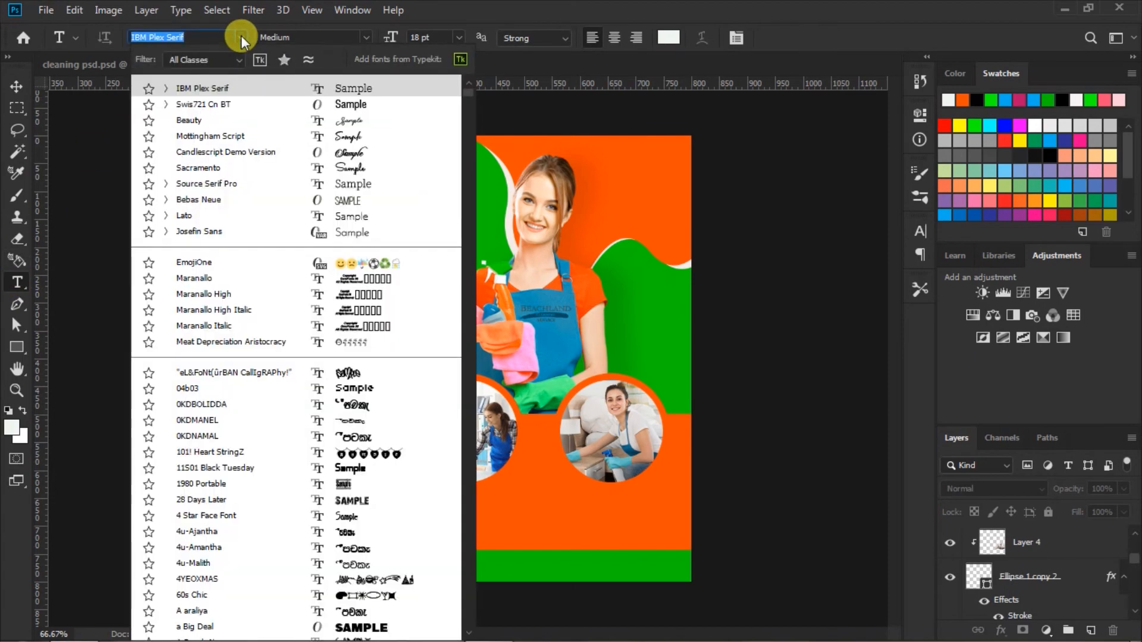
left_click(336, 104)
left_click(459, 37)
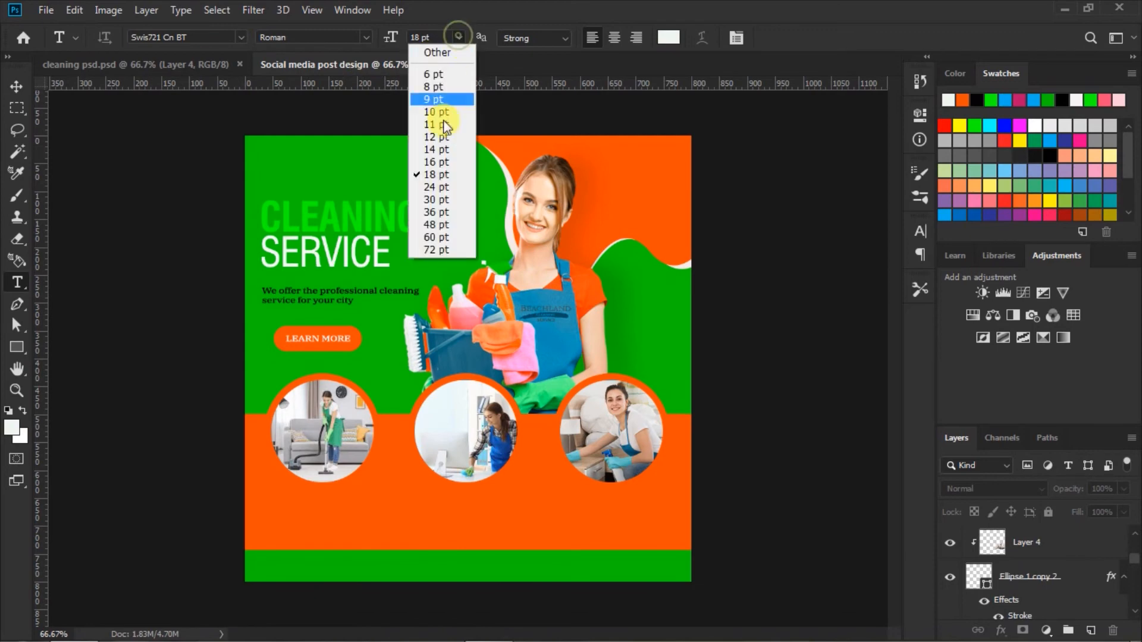
left_click(432, 181)
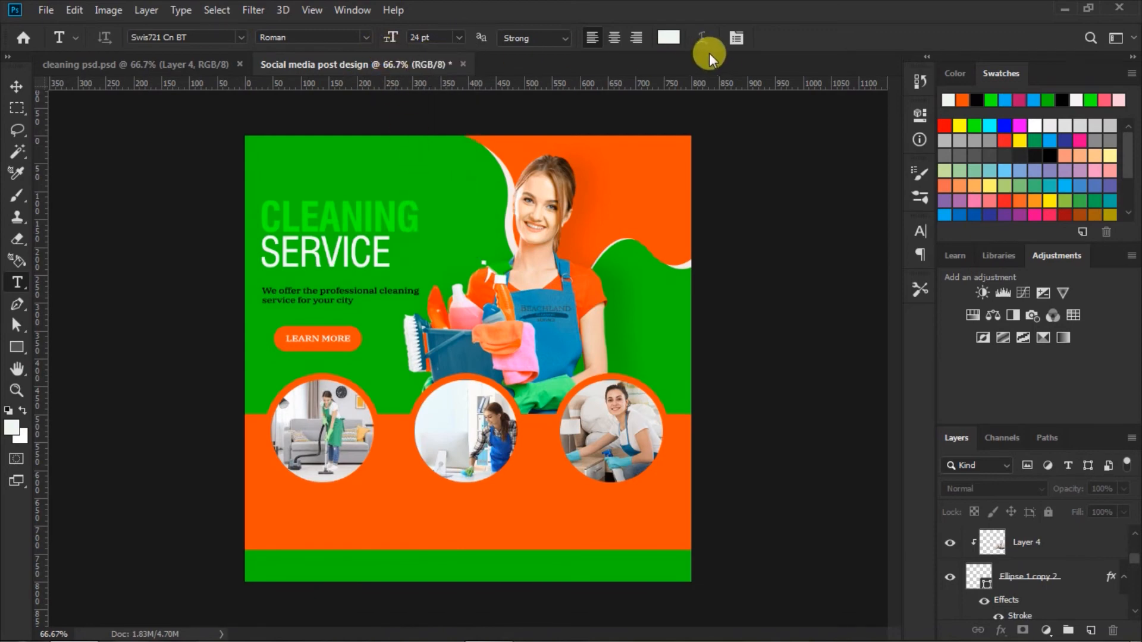
left_click(919, 232)
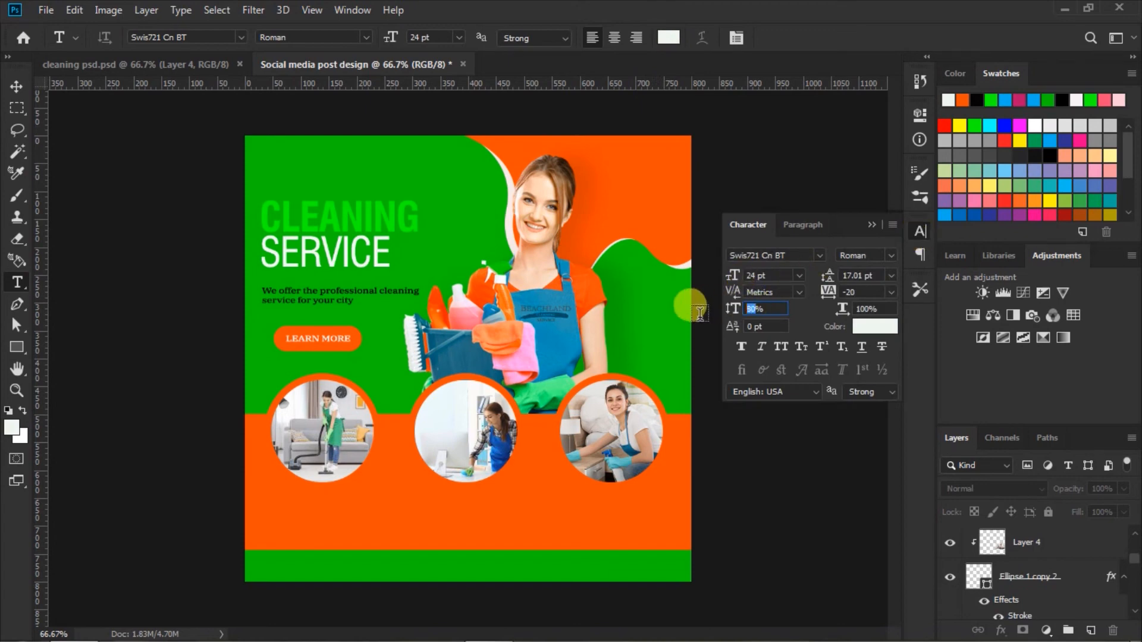
type("100")
key("Return")
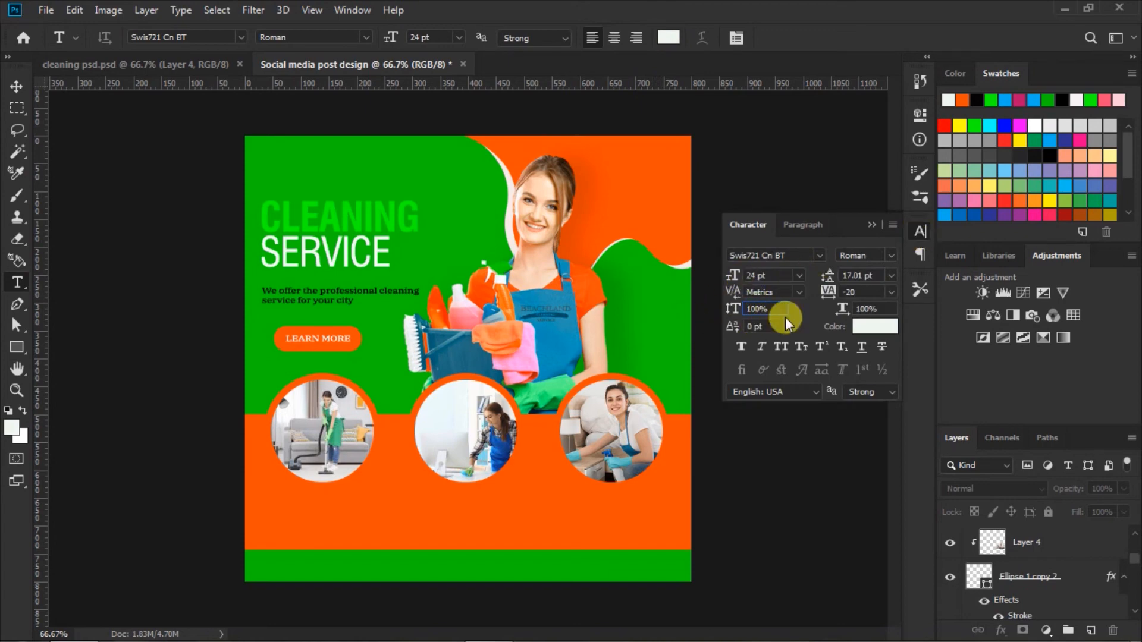
left_click(739, 345)
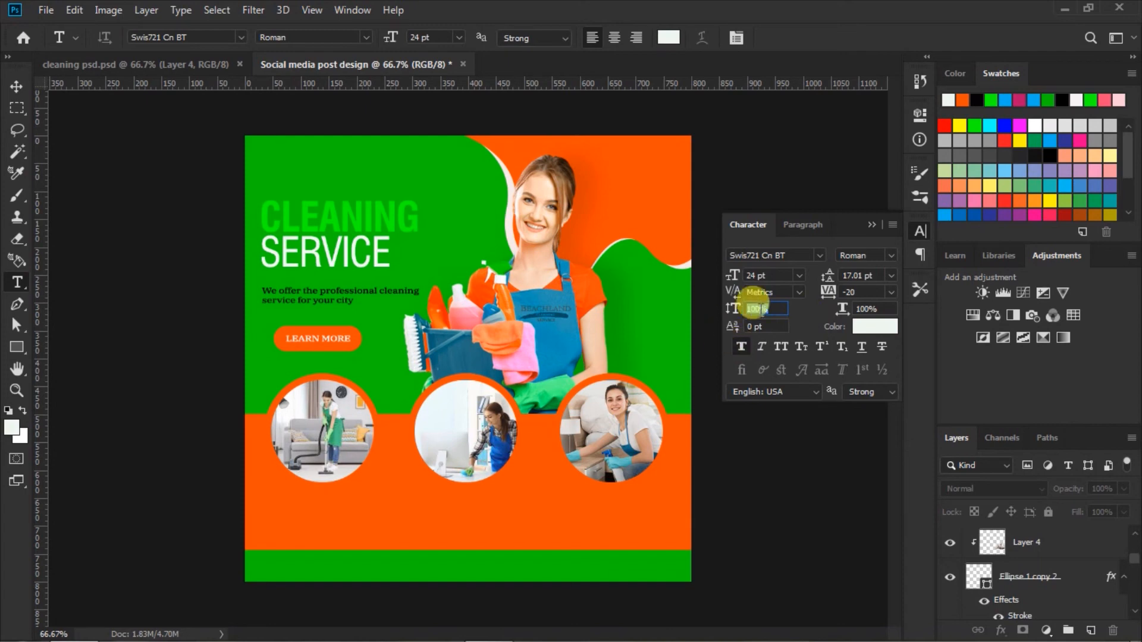
left_click(872, 224)
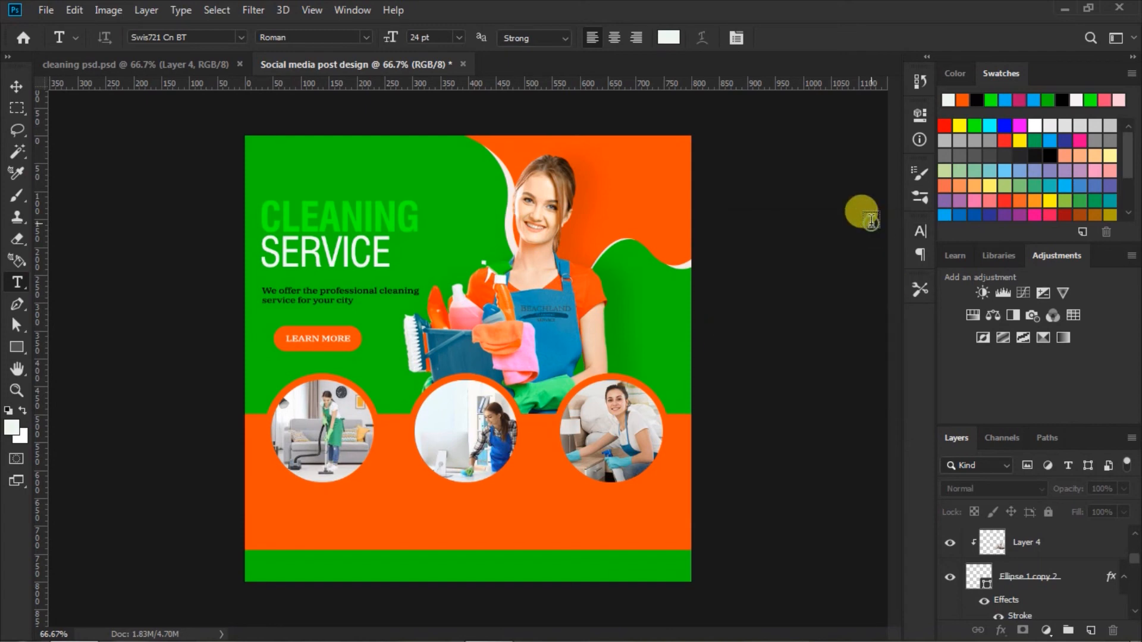
Step: Add the white text HOME CLEANING on the orange band beneath the vacuuming photo
left_click(271, 501)
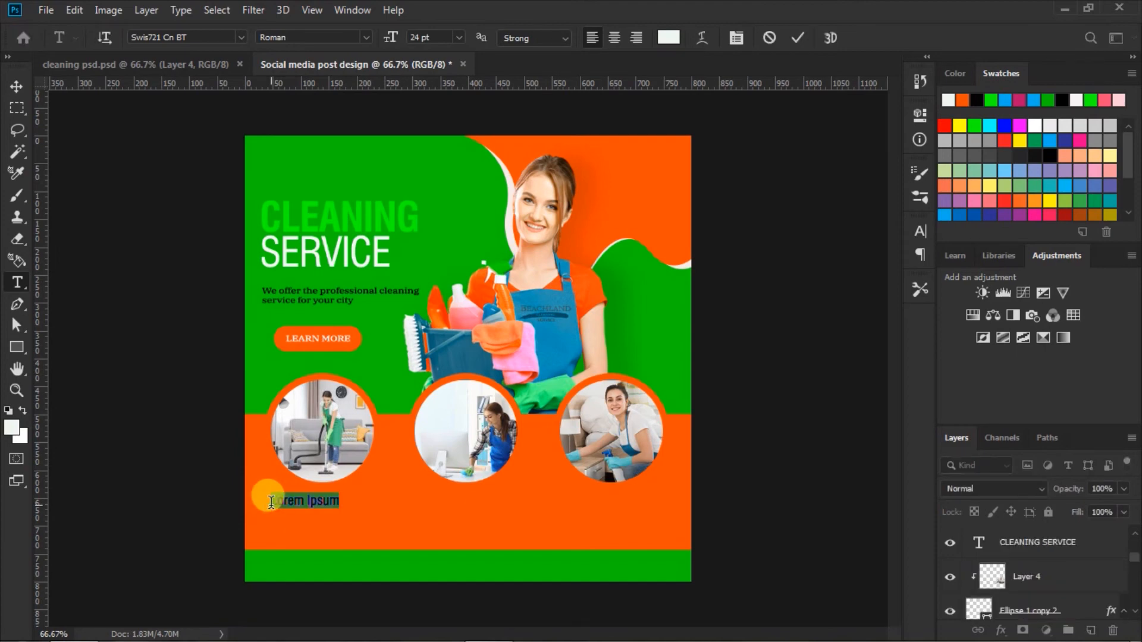
type("HOME CLEANING")
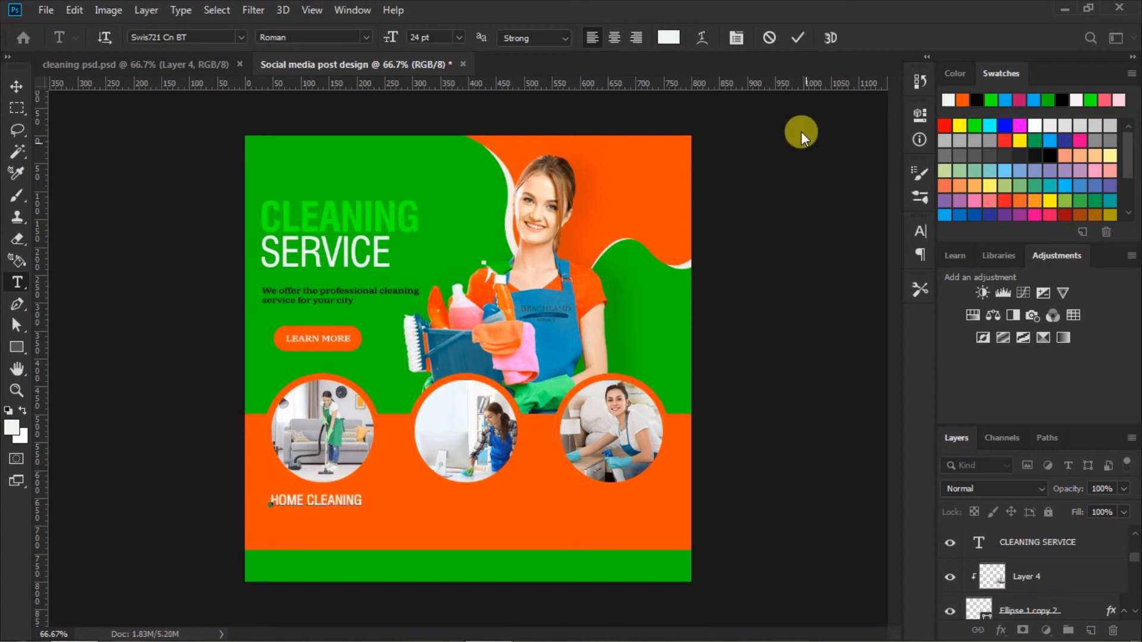
Step: Set the tracking of the whole HOME CLEANING text to 0 and commit the text
left_click_drag(271, 497, 480, 484)
left_click(922, 233)
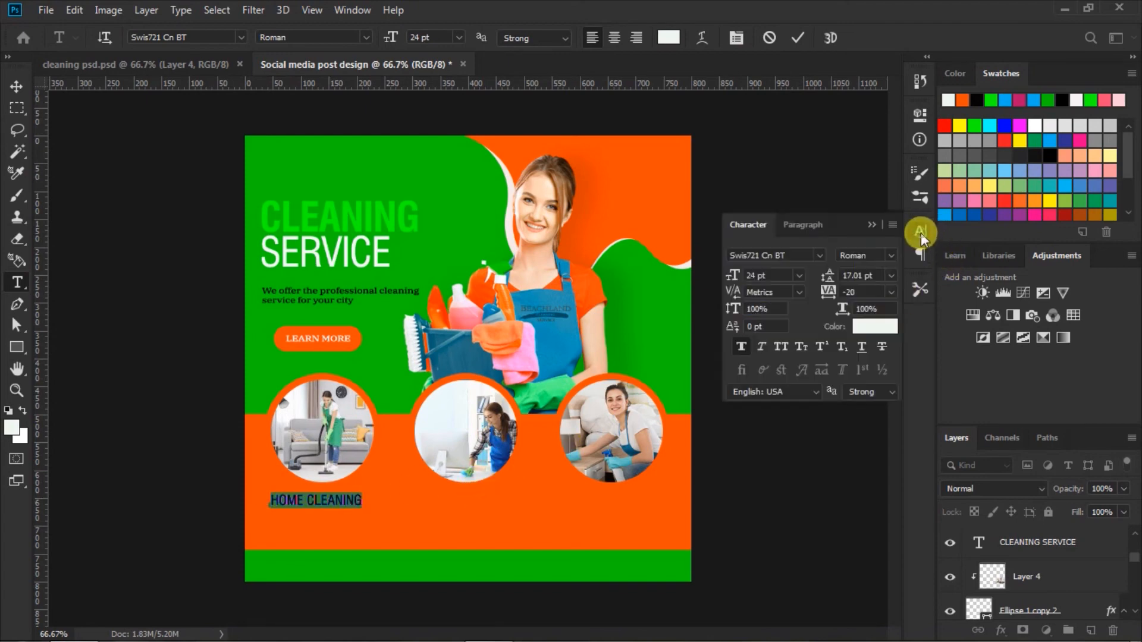
left_click_drag(828, 301, 830, 301)
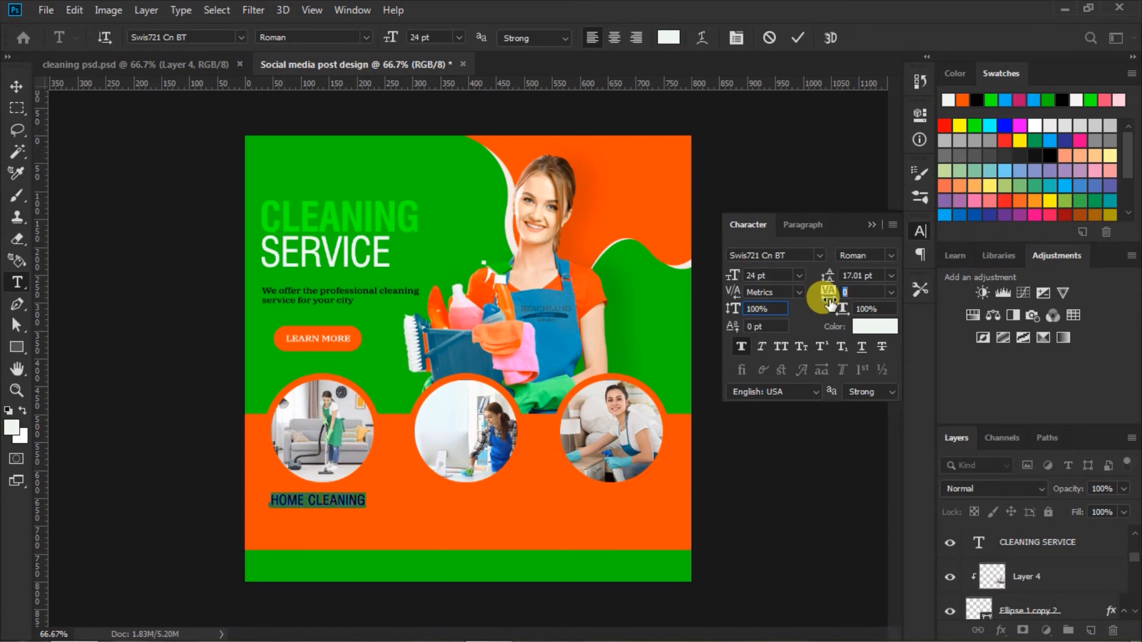
left_click(797, 38)
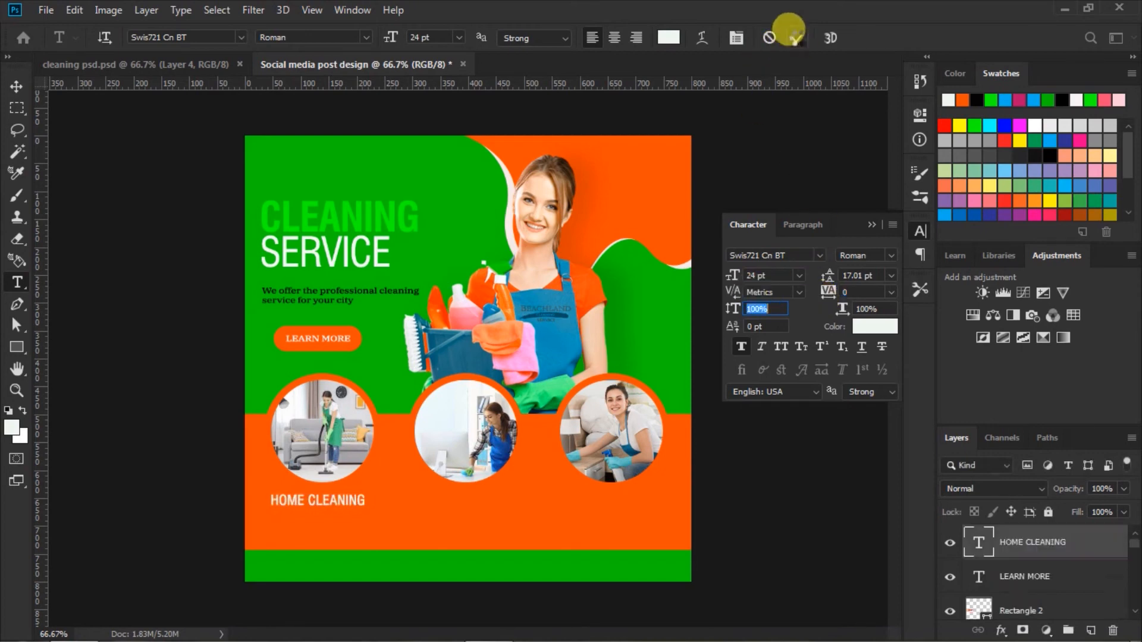
left_click(872, 224)
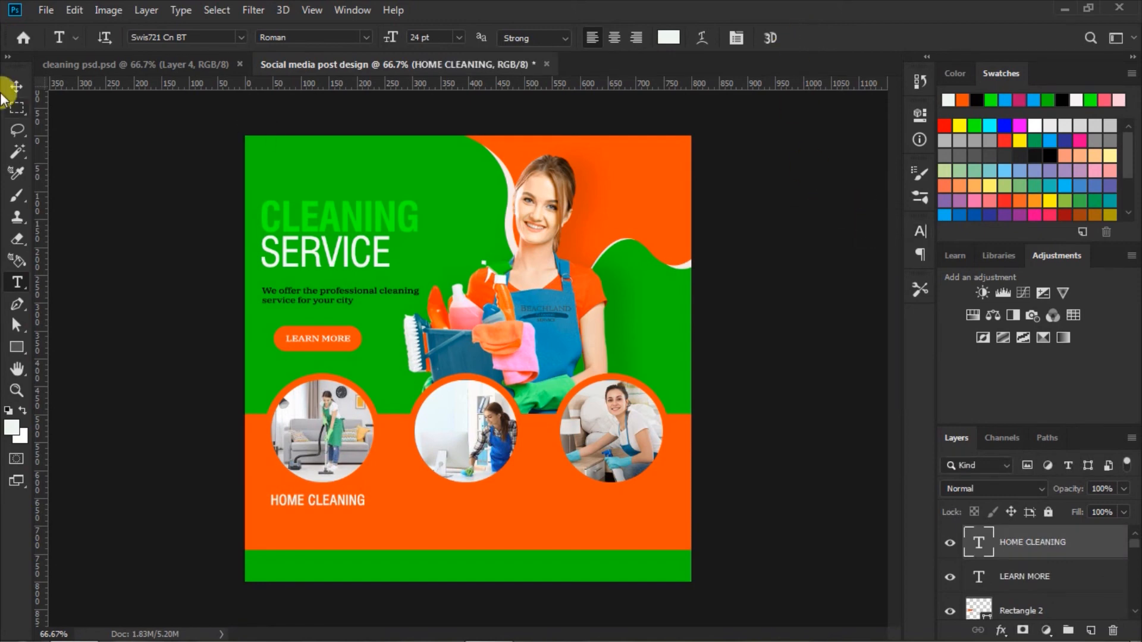
Step: Duplicate the HOME CLEANING caption twice, place the copies beneath the other two circular photos, and deselect
left_click(16, 86)
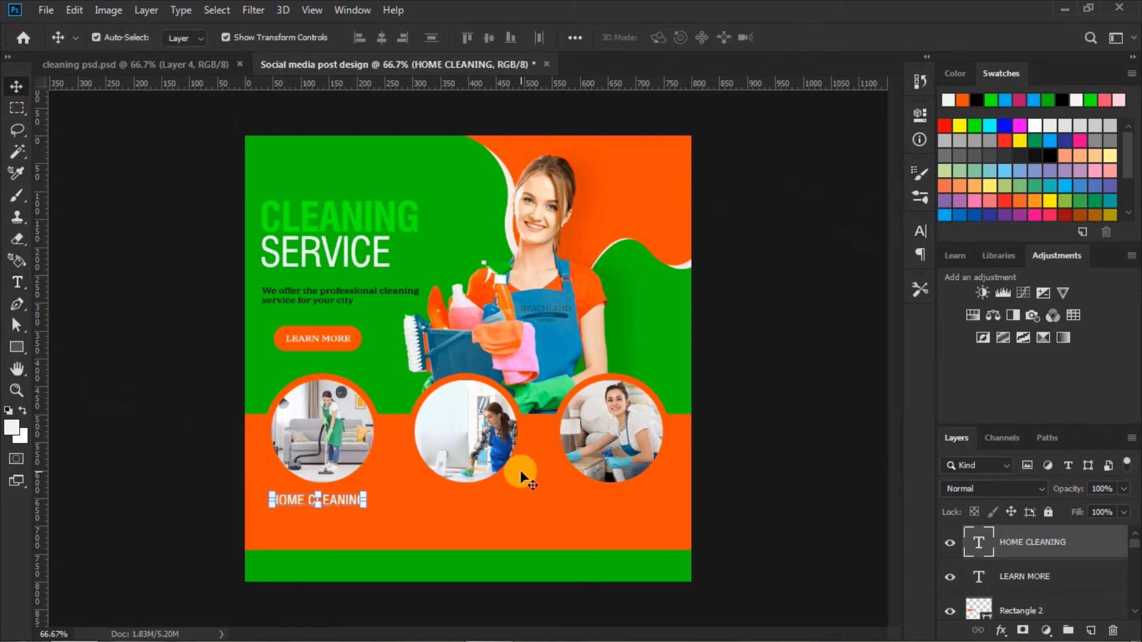
key("ctrl+j")
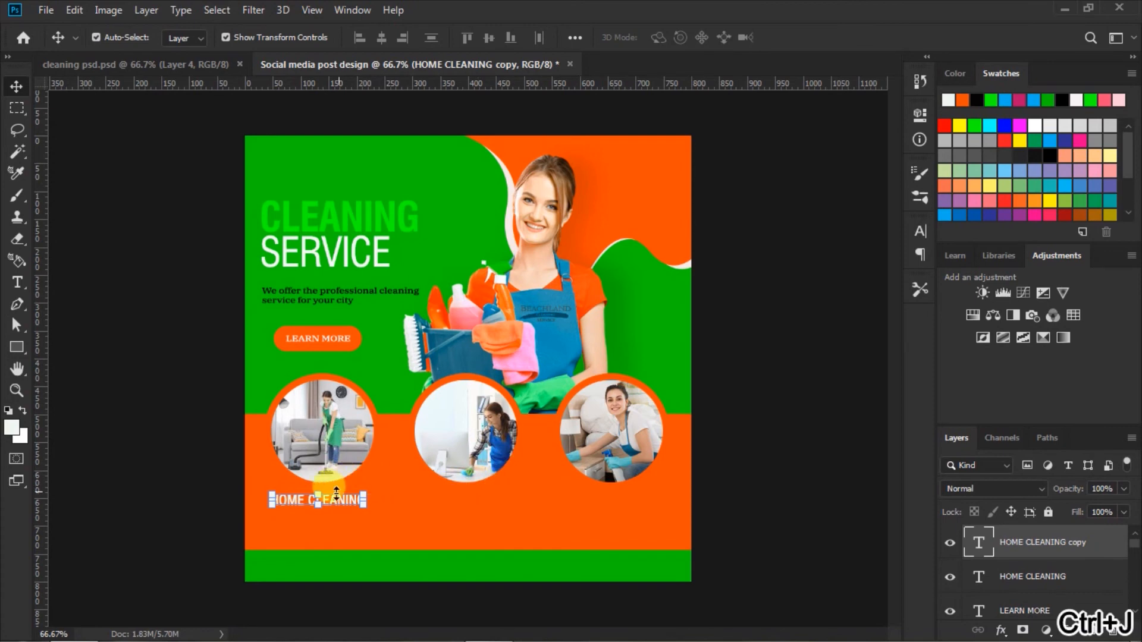
left_click_drag(341, 499, 632, 502)
key("ctrl+j")
left_click(780, 469)
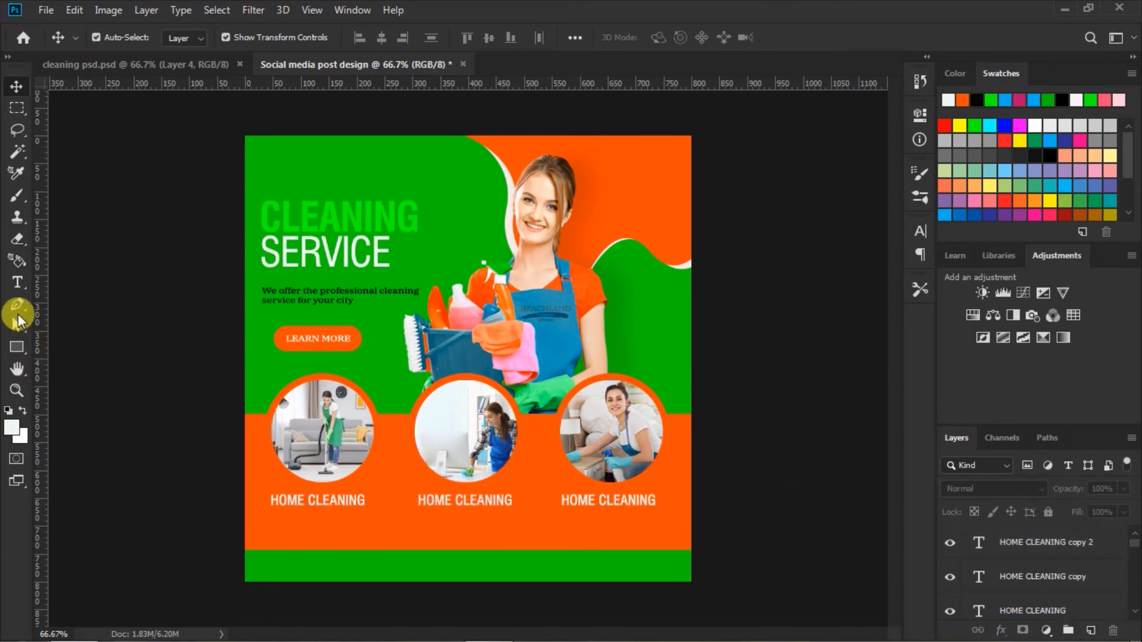
Step: Change the caption beneath the middle circular photo to OFFICE CLEANING and commit the text
left_click(18, 282)
left_click(448, 501)
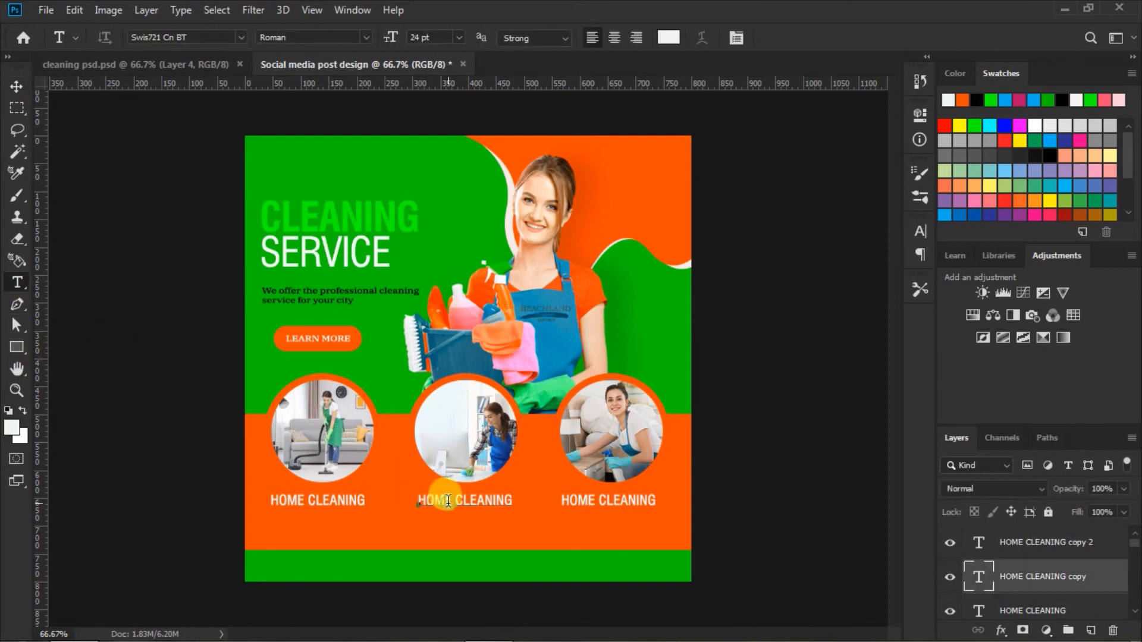
left_click(449, 501)
left_click_drag(450, 502, 383, 510)
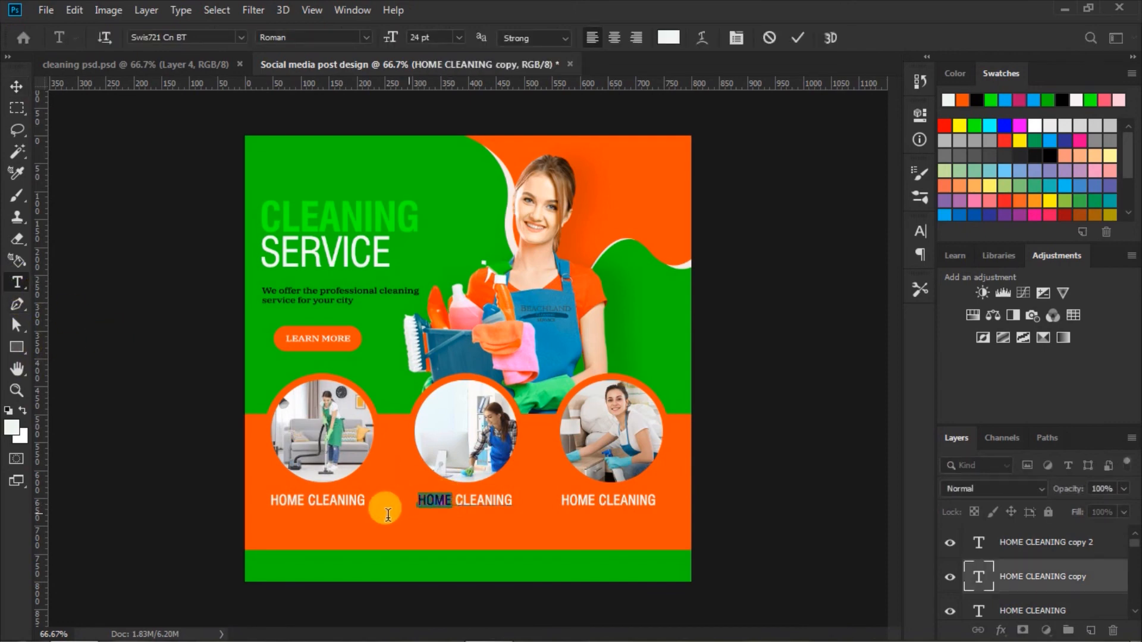
type("OFFICE")
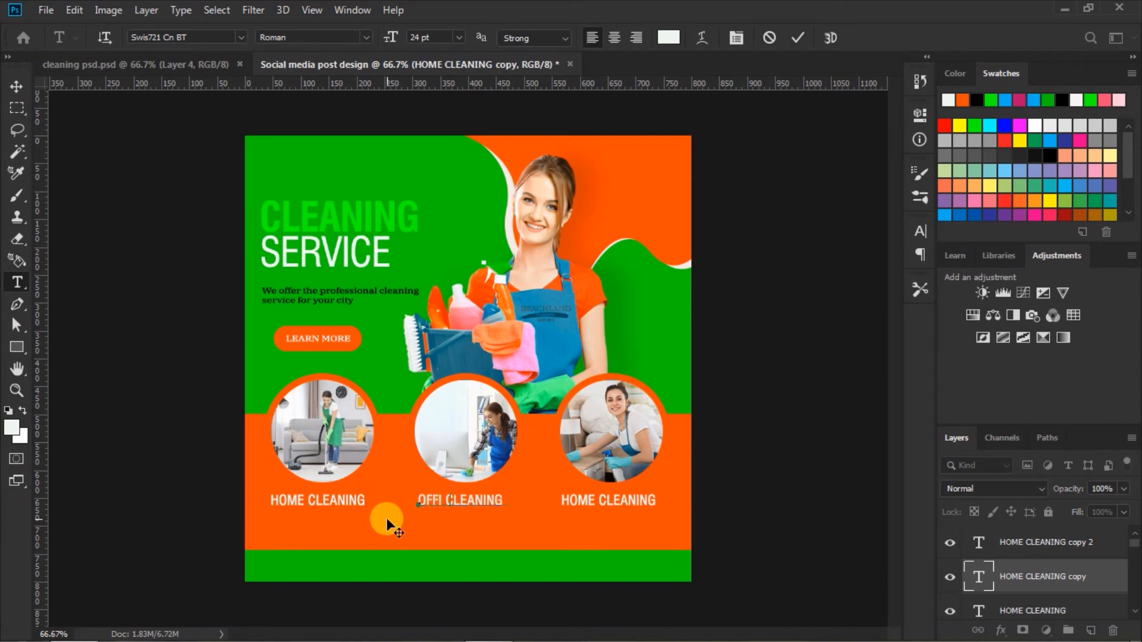
left_click(794, 34)
Step: Change the caption beneath the third circular photo to HOTEL CLEANING, commit the text and deselect
double_click(594, 498)
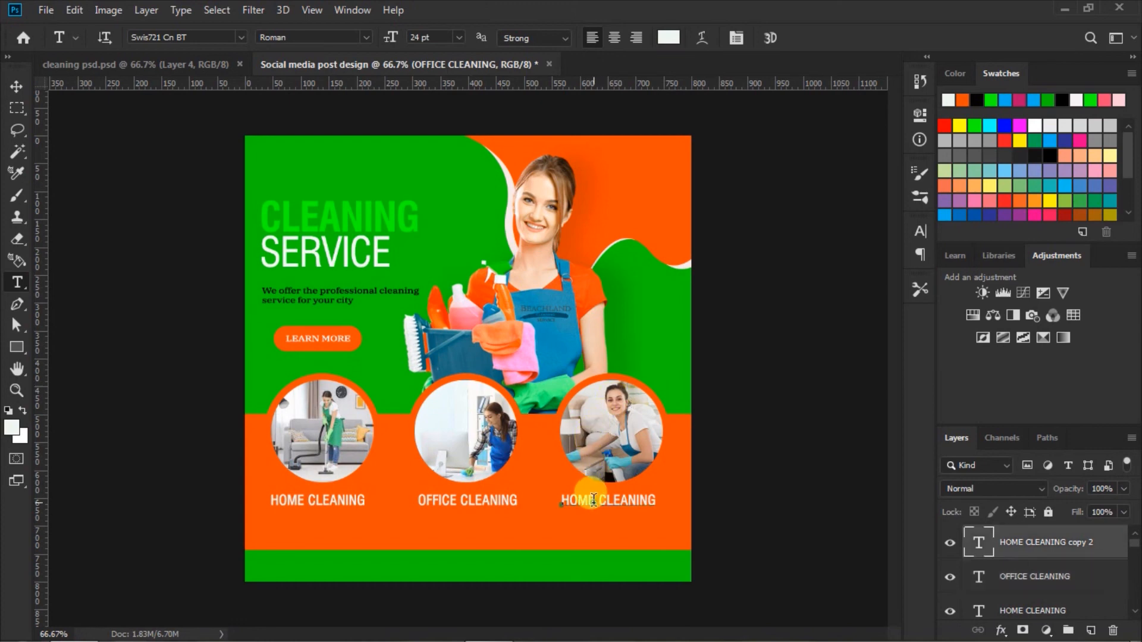
type("HO")
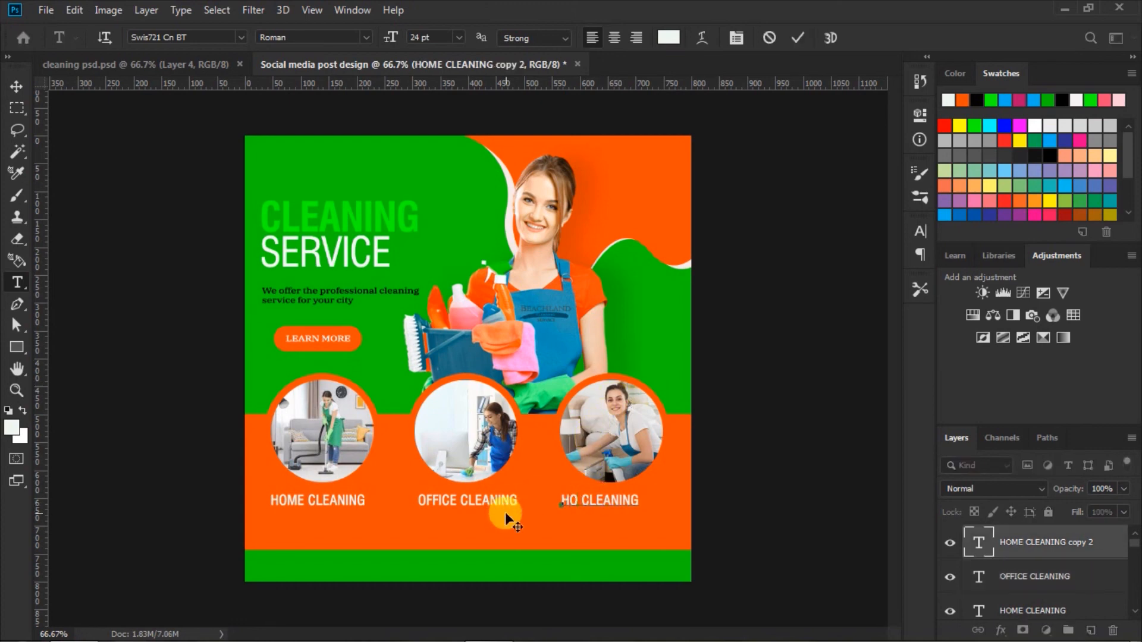
type("TEL")
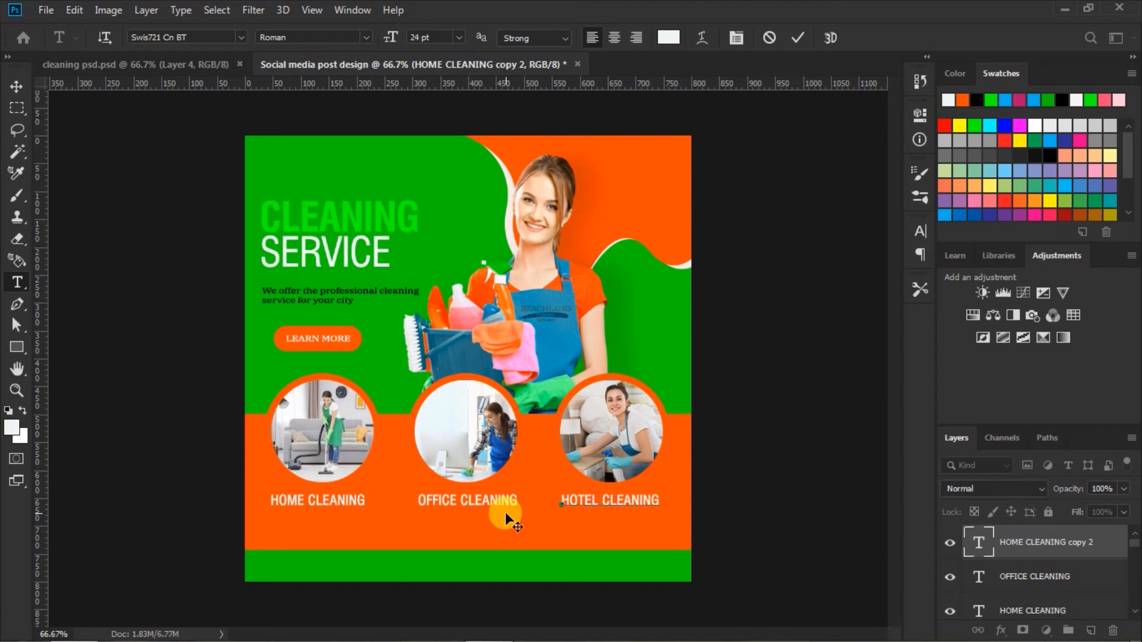
left_click(797, 40)
left_click(16, 87)
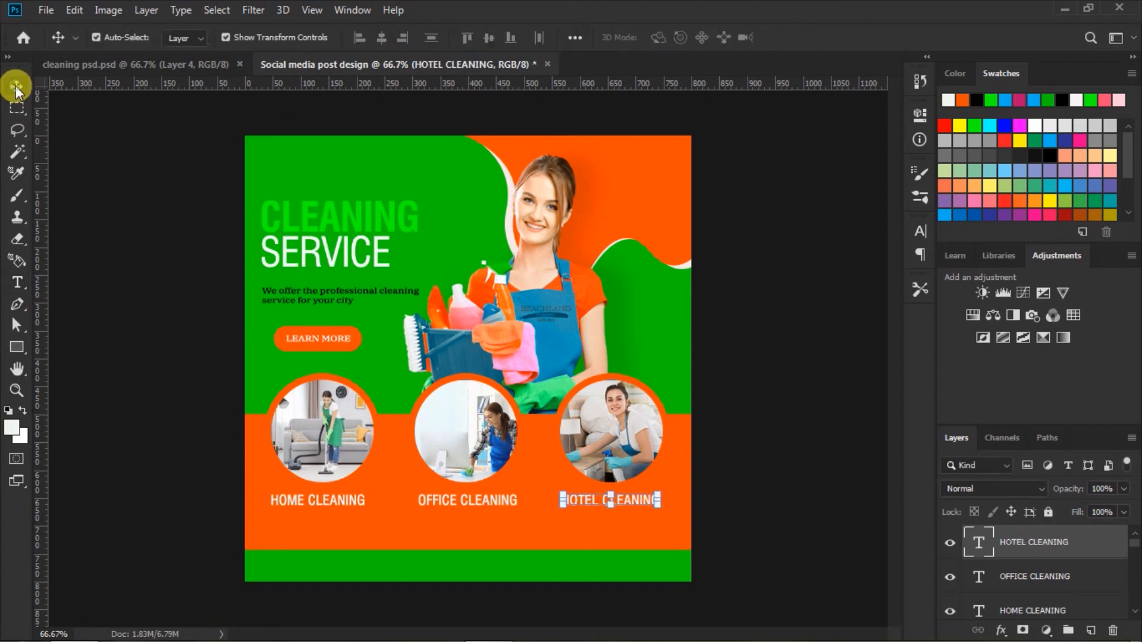
left_click(832, 393)
Step: Shift the OFFICE CLEANING, HOTEL CLEANING and HOME CLEANING captions slightly sideways to centre each under its circular photo
left_click_drag(479, 501, 479, 504)
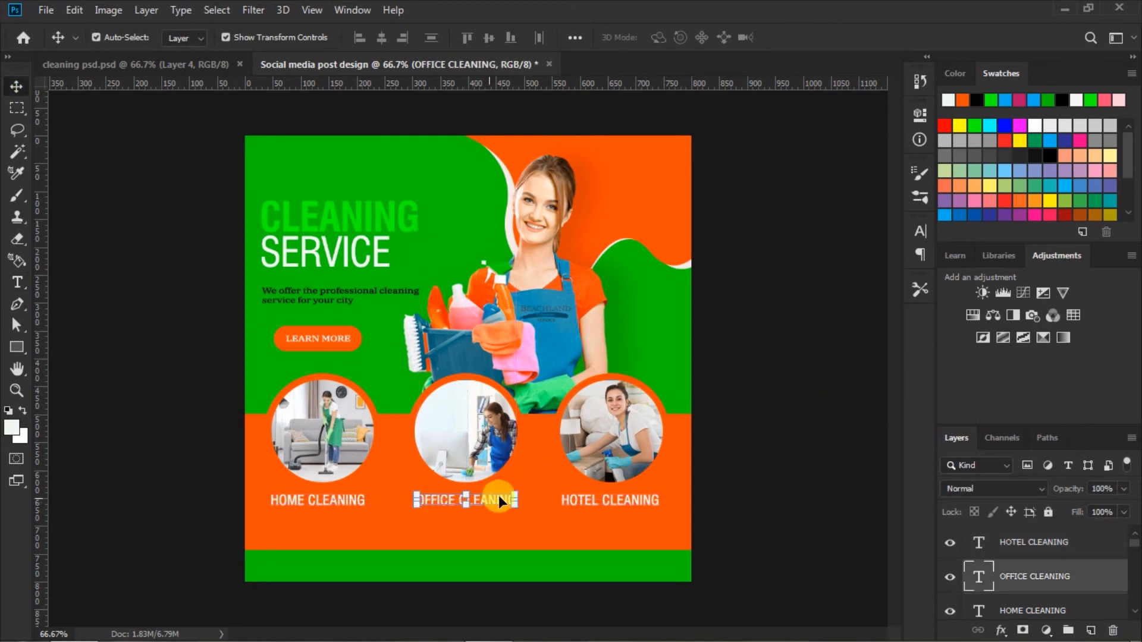
left_click(640, 498)
left_click_drag(643, 498, 643, 501)
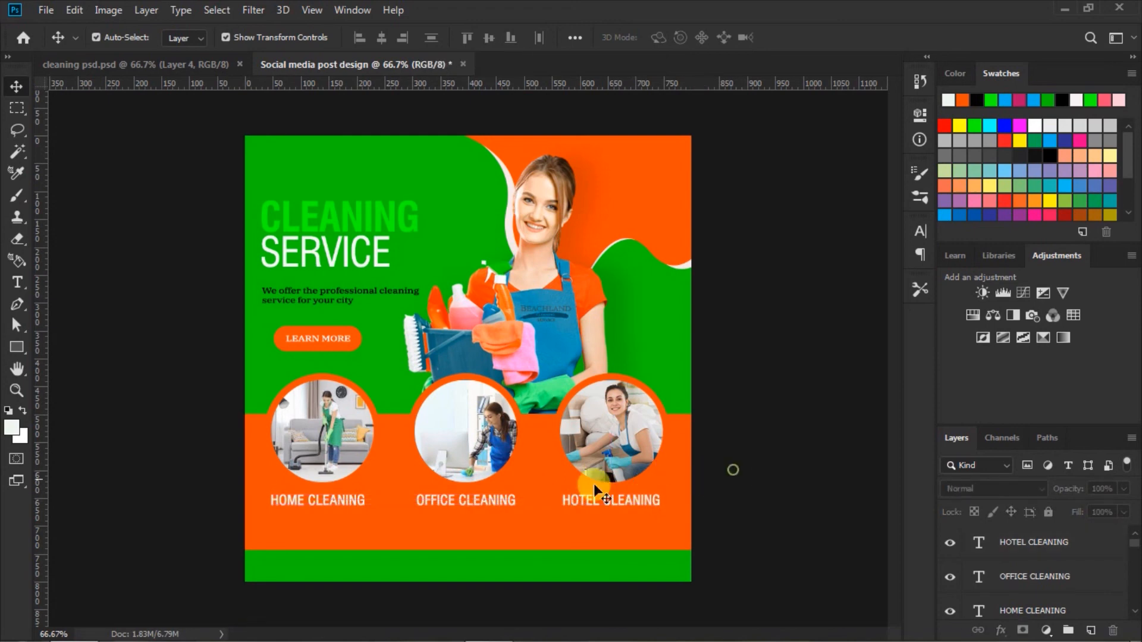
left_click_drag(334, 499, 339, 506)
left_click(772, 458)
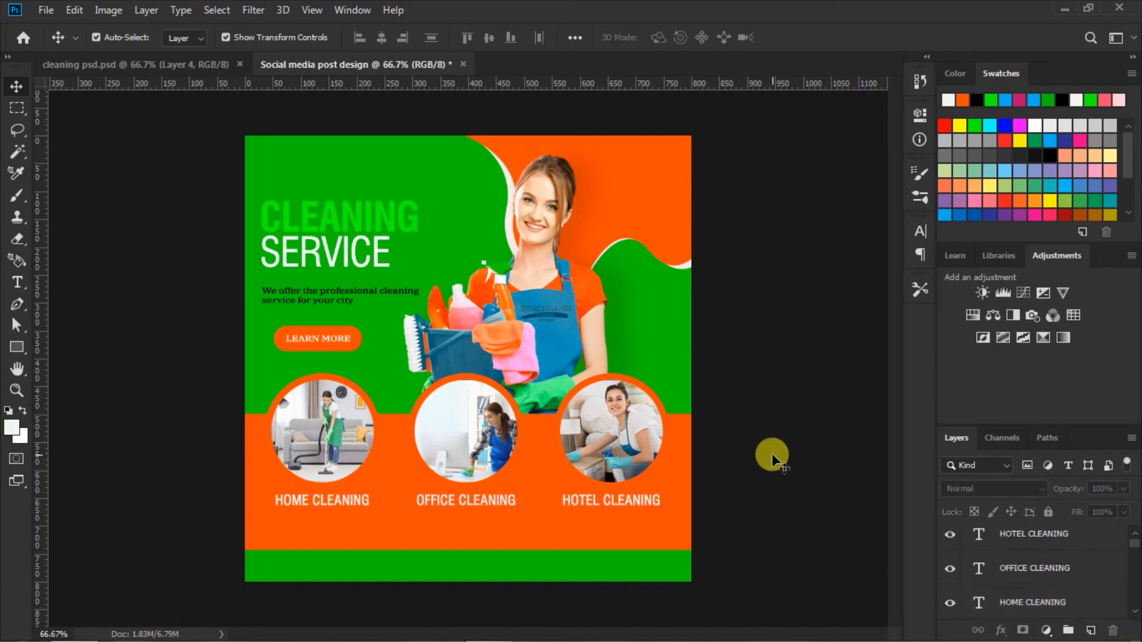
Step: Raise the lower edge of the orange rectangle behind the captions, scaling its height to 93.85%, and apply the transform
left_click(537, 536)
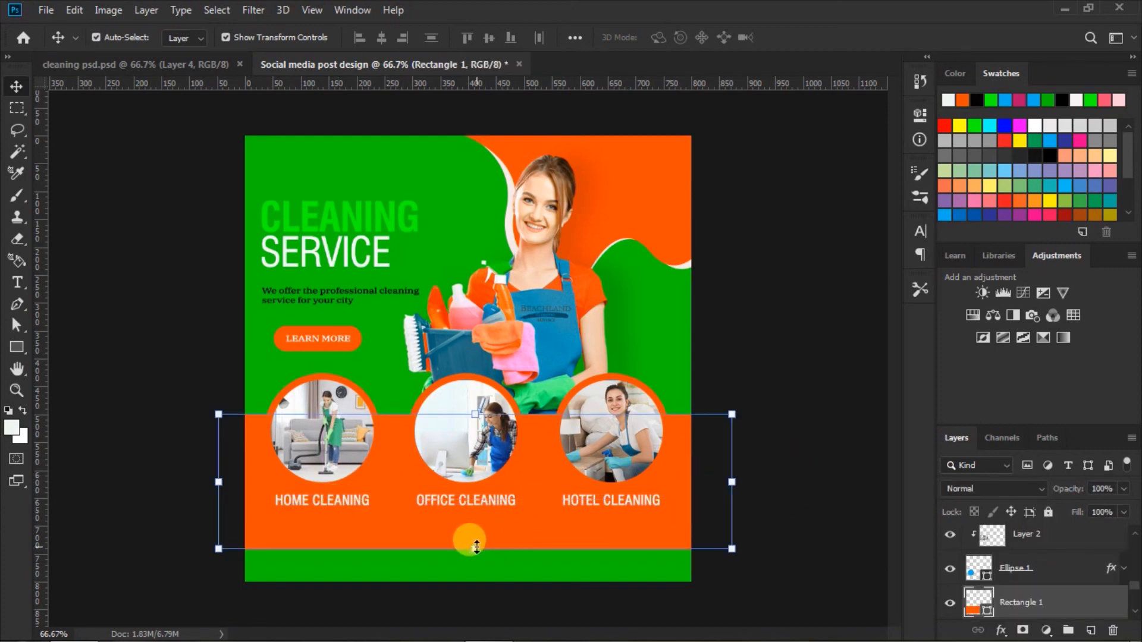
left_click_drag(477, 547, 476, 537)
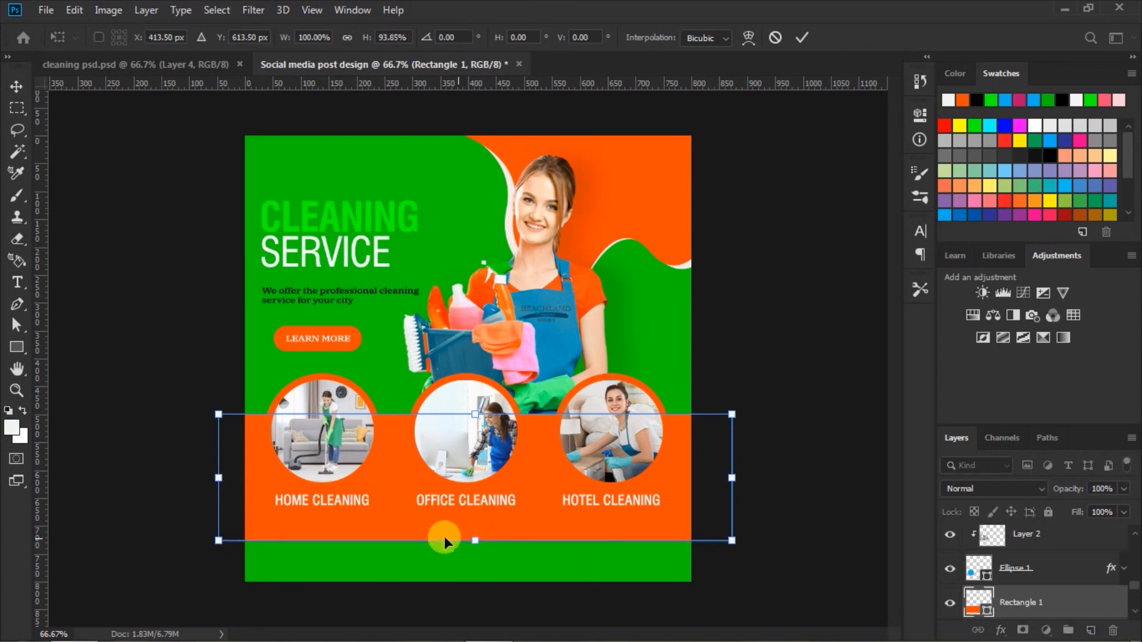
left_click(801, 40)
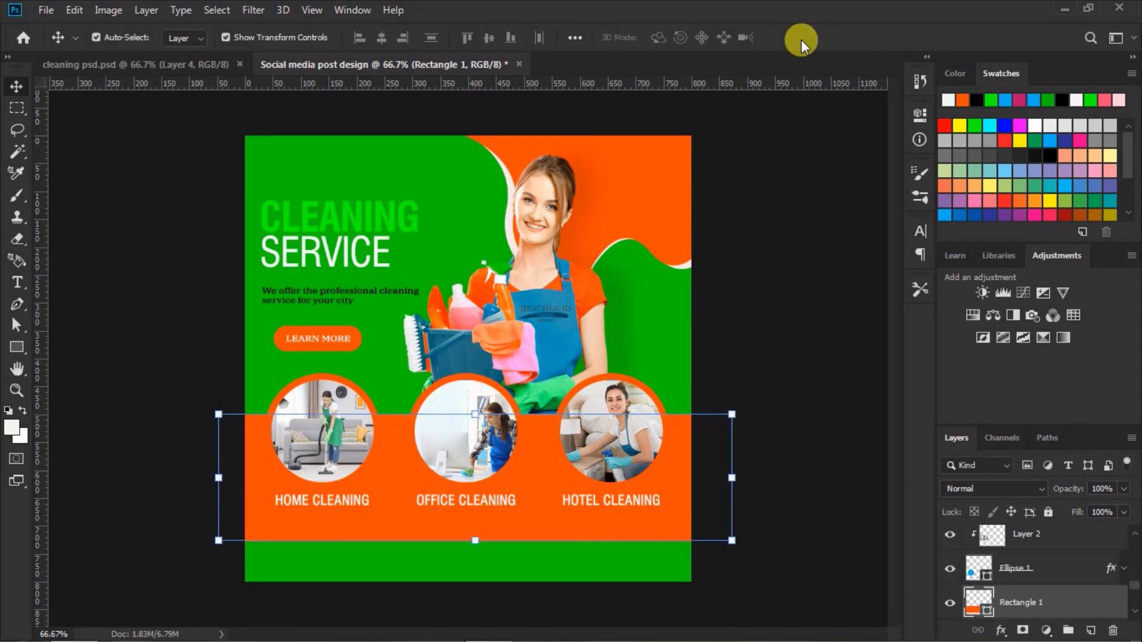
left_click(778, 284)
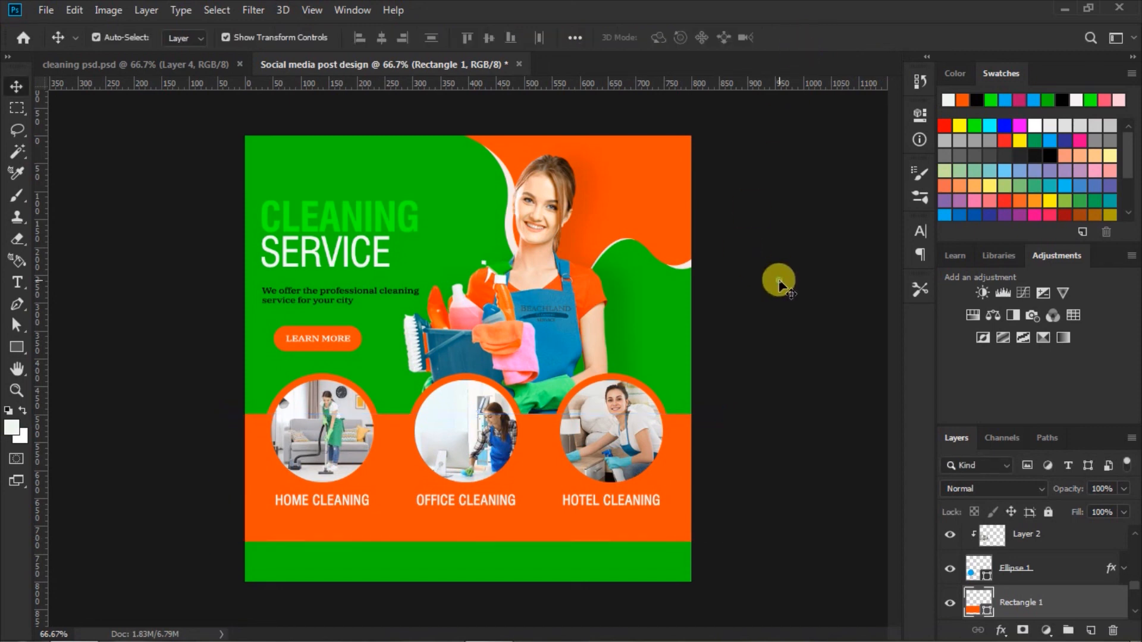
Step: Copy the phone and web icons with their contact texts from cleaning psd.psd into the post, centred on the bottom green band
left_click(198, 64)
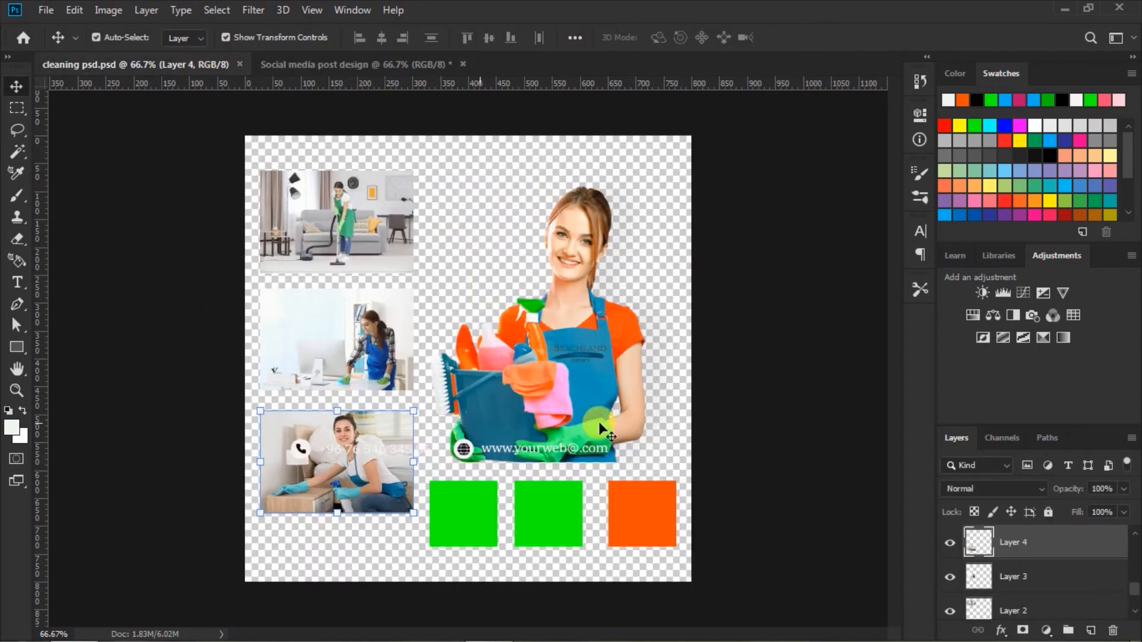
left_click(301, 454)
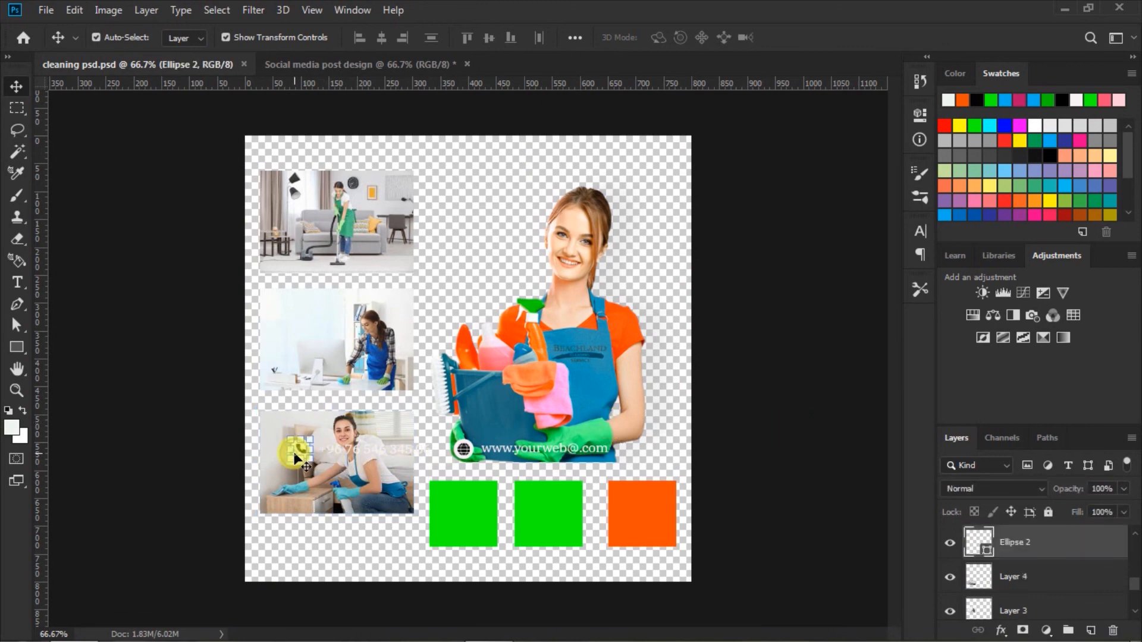
scroll(1001, 581, "up", 3)
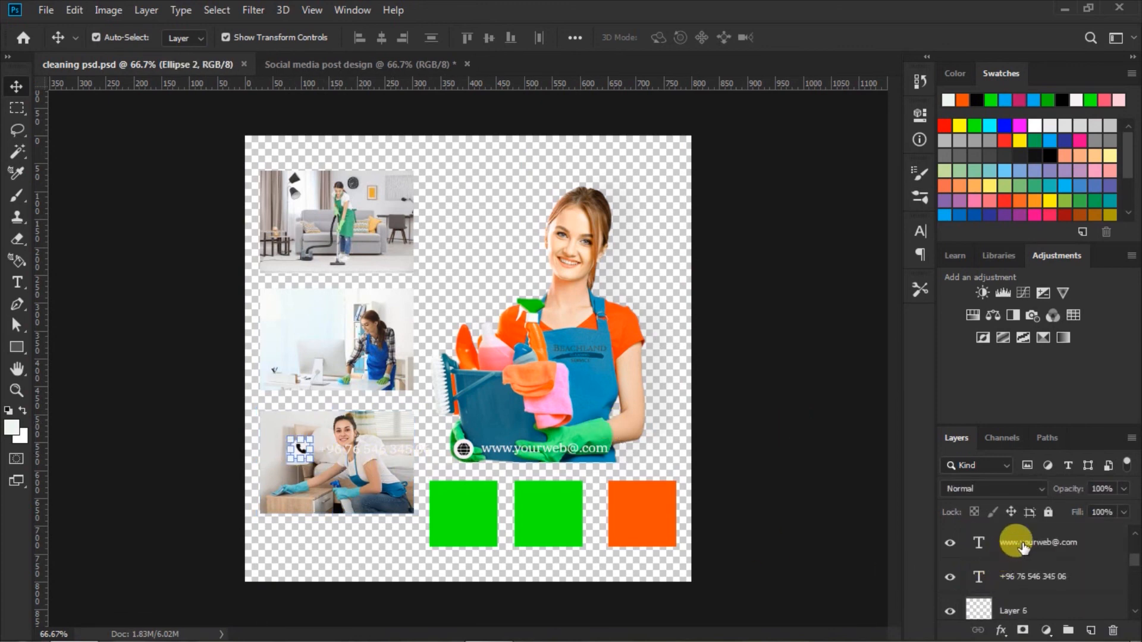
left_click(1022, 546, "shift")
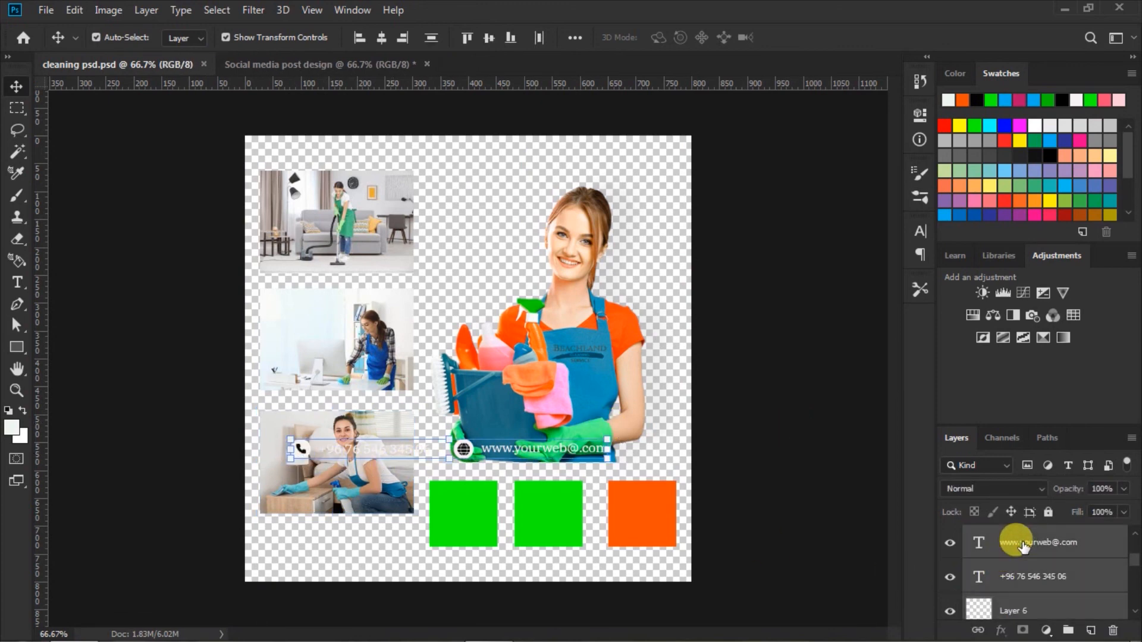
left_click(533, 448, "ctrl")
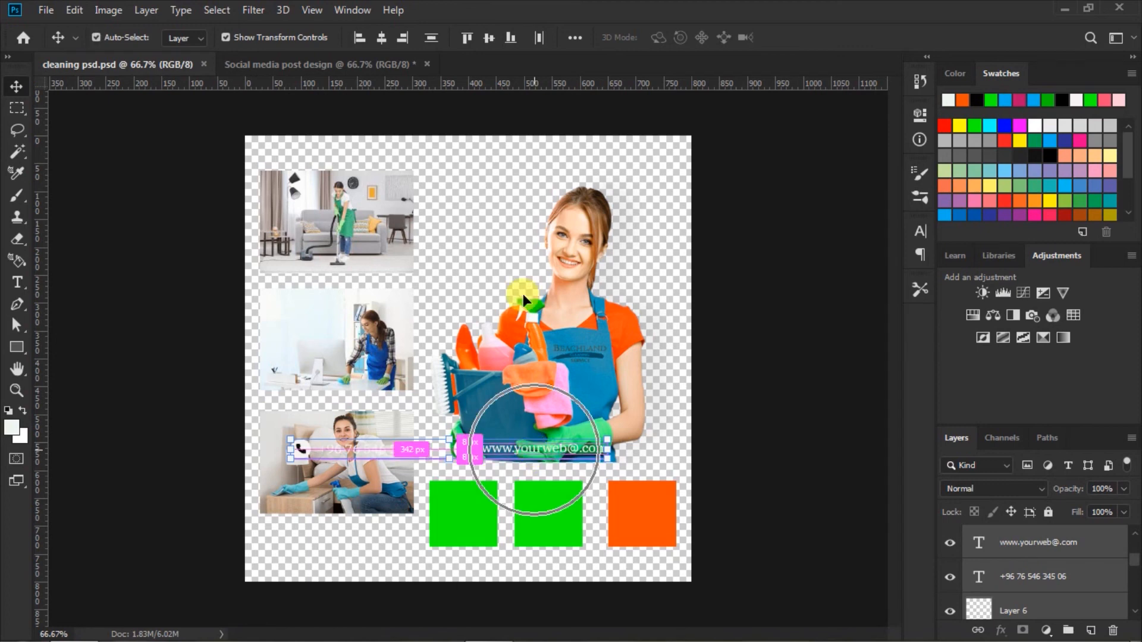
left_click_drag(523, 294, 512, 559)
key("Down")
key("Down")
key("Down")
key("Down")
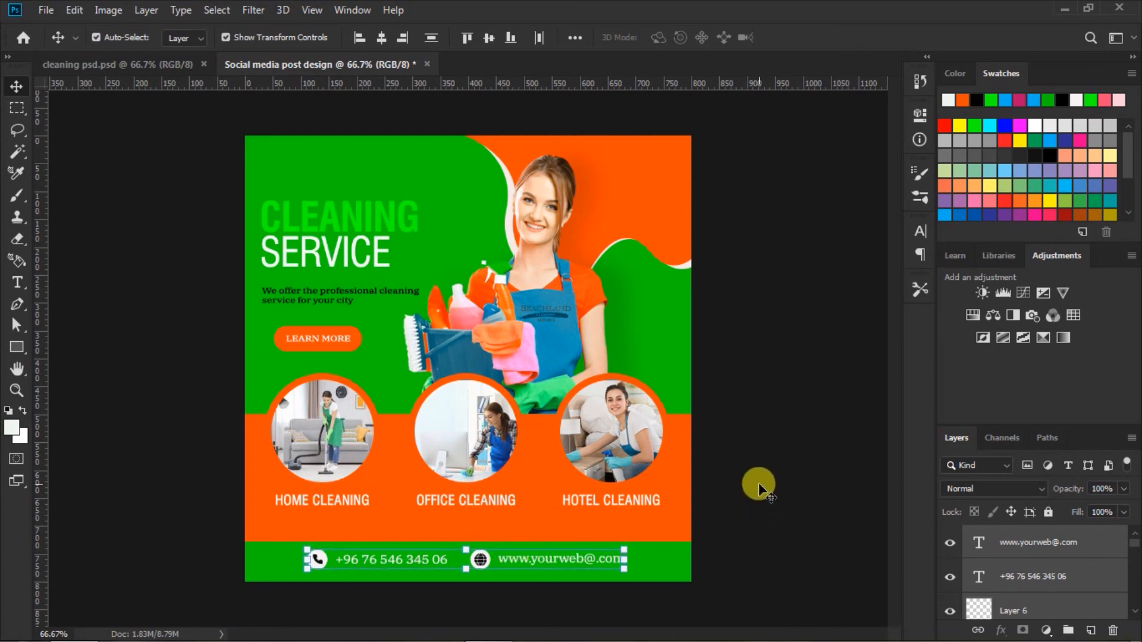
left_click(758, 481)
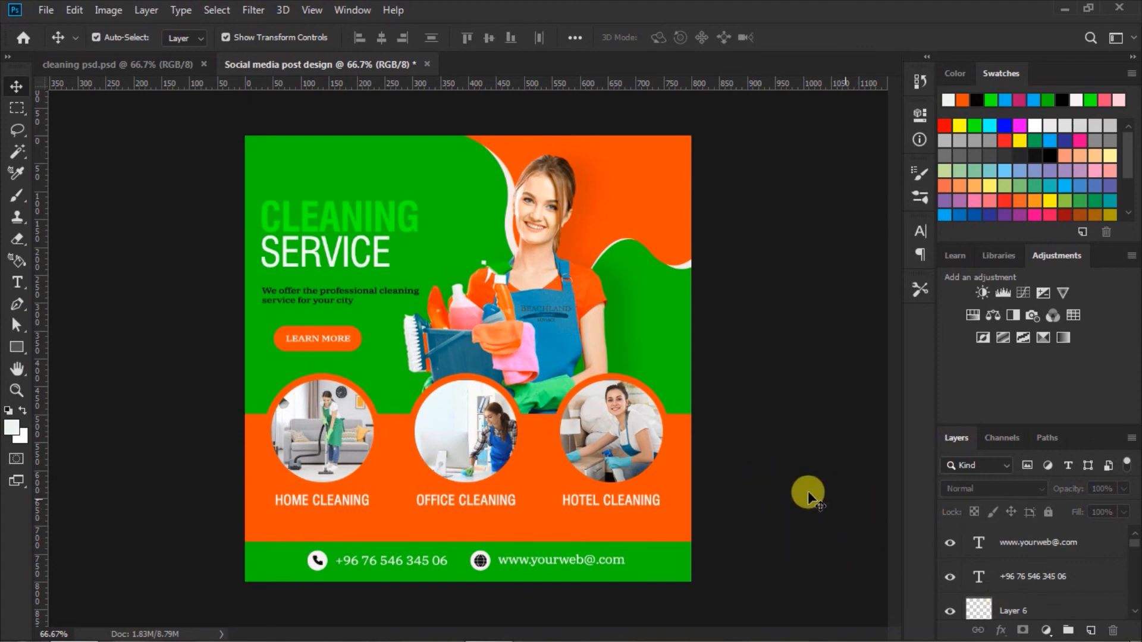
Step: Add the white 30 pt text LOGO on the orange area beside the cleaner's head and commit it
left_click(13, 283)
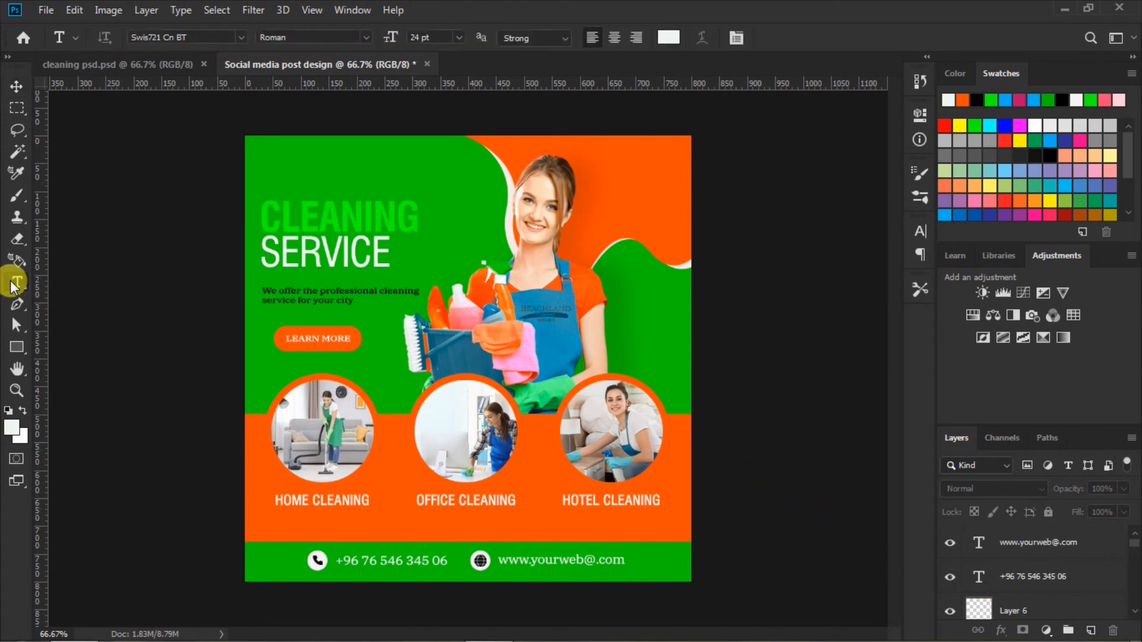
left_click(461, 35)
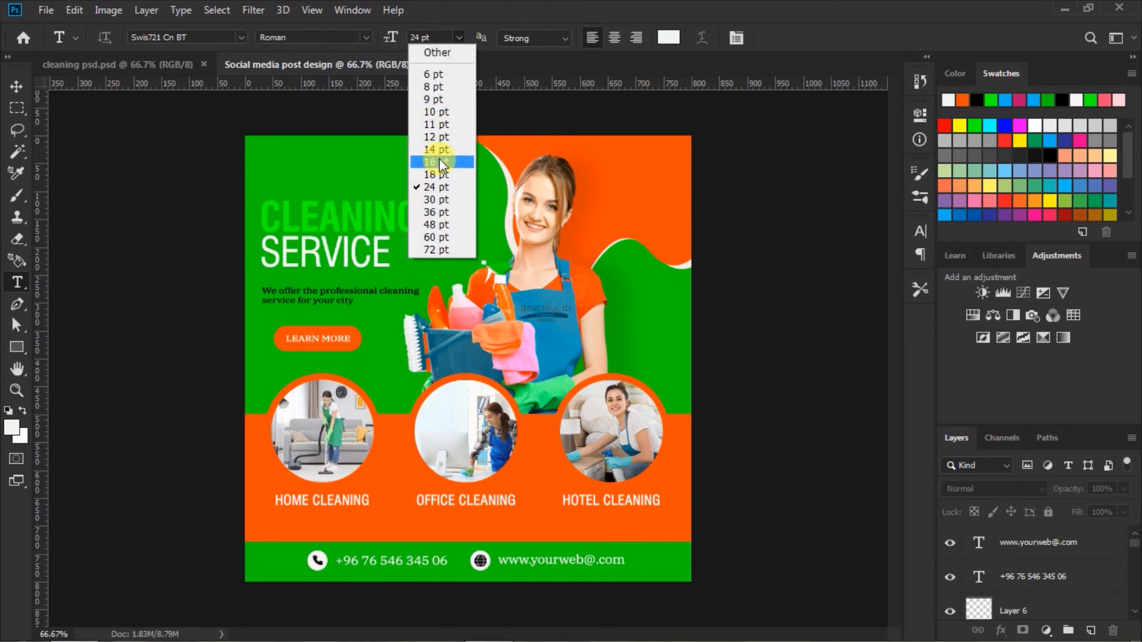
left_click(437, 200)
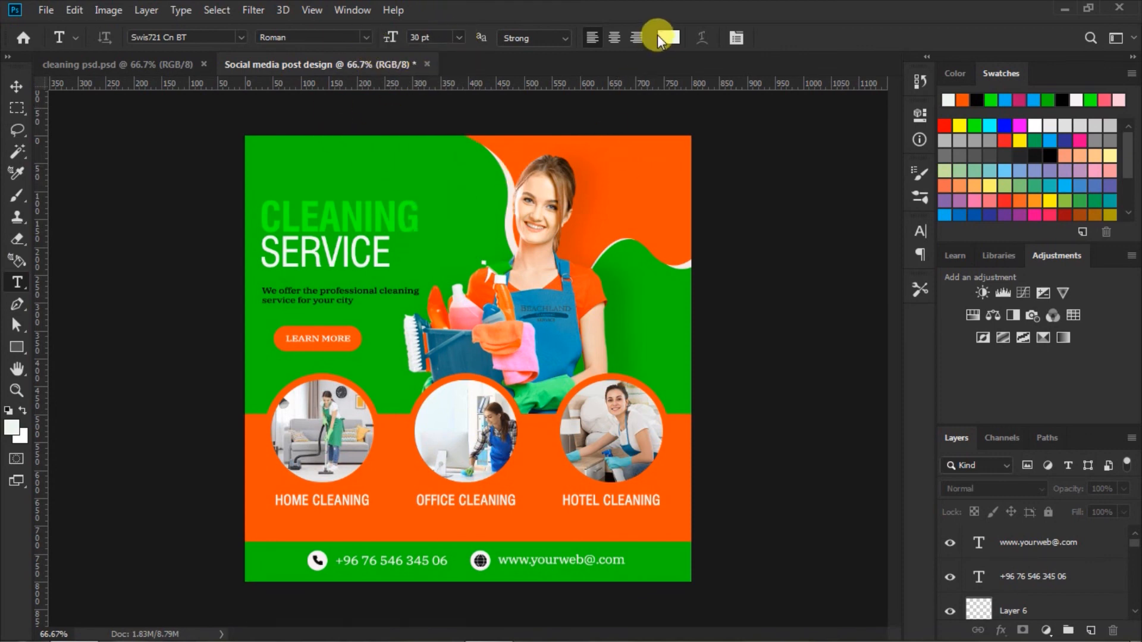
left_click(610, 160)
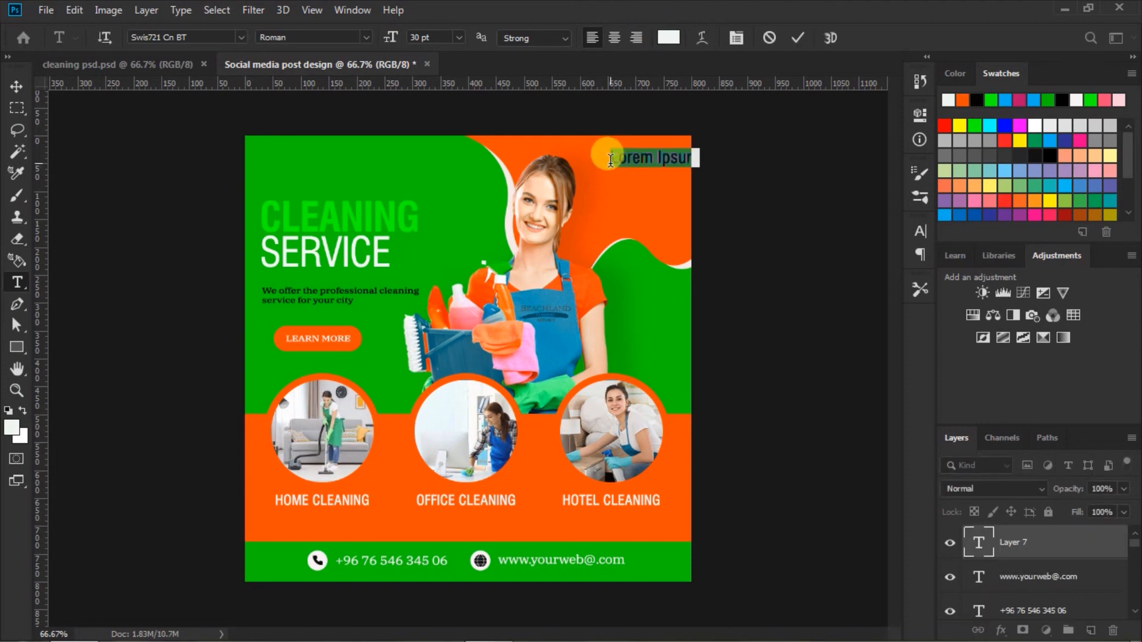
type("10")
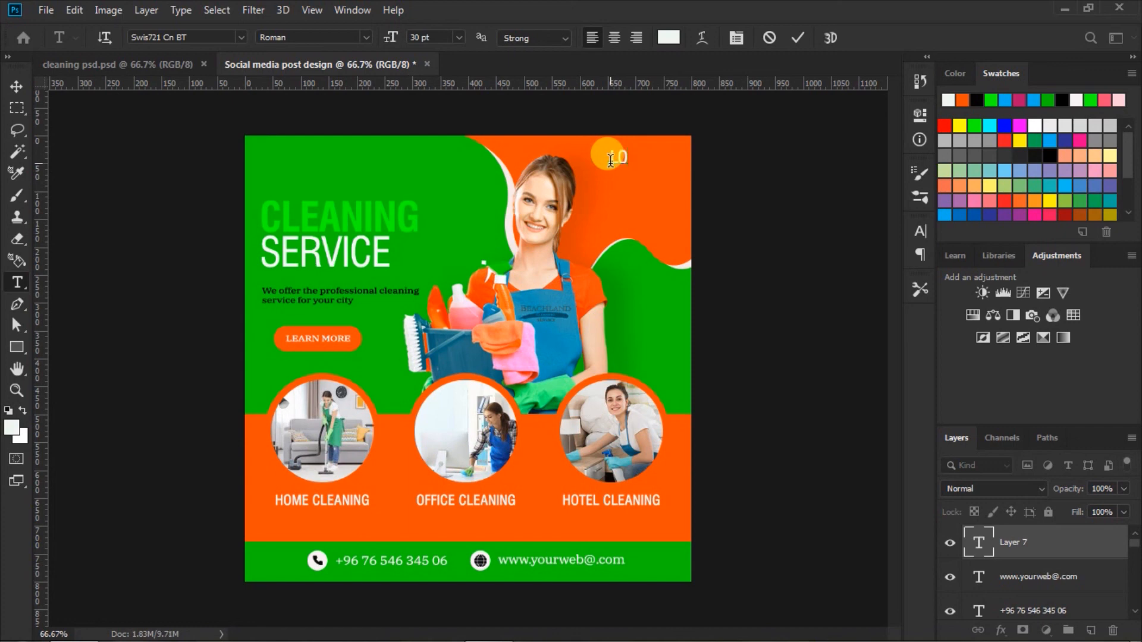
type("GO")
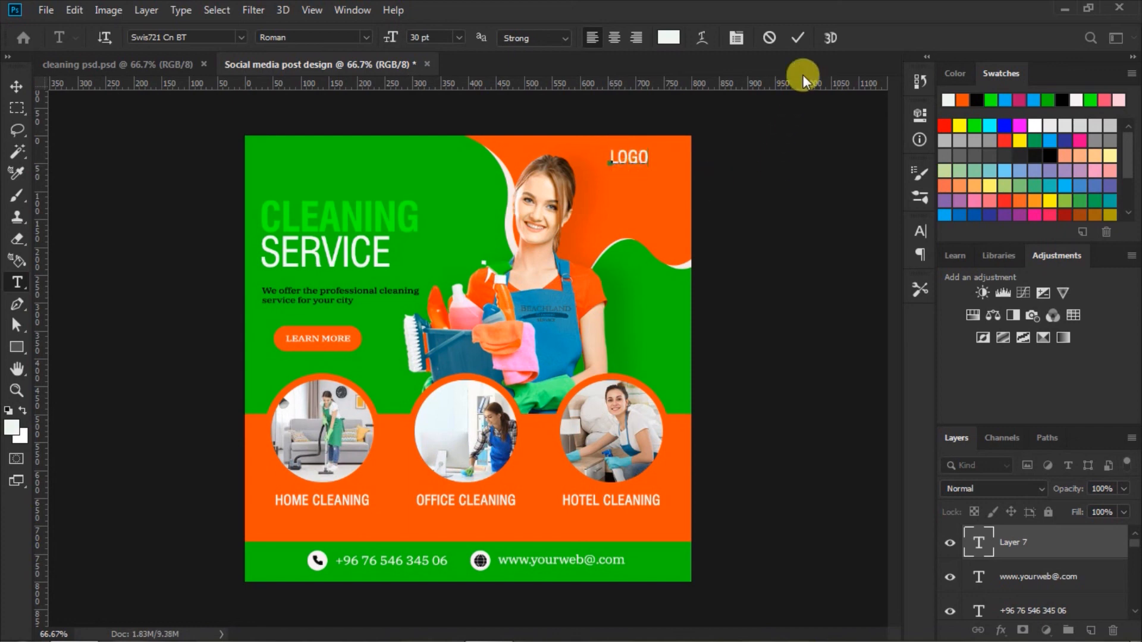
left_click(793, 40)
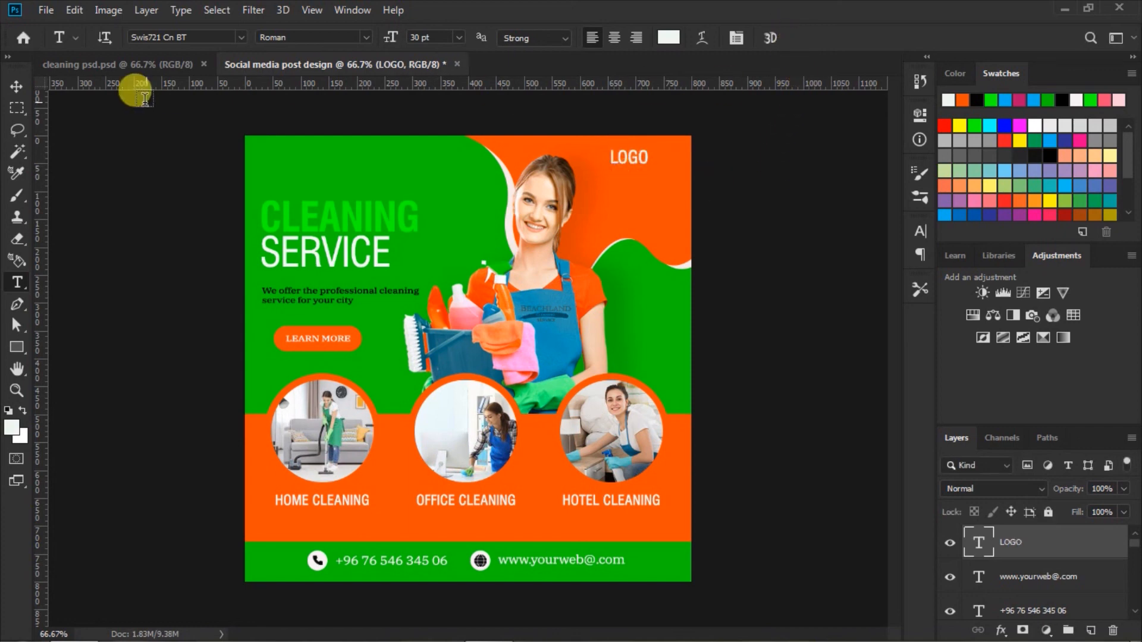
Step: Move the LOGO text closer to the design's upper-right corner and deselect it
left_click(17, 86)
left_click(791, 182)
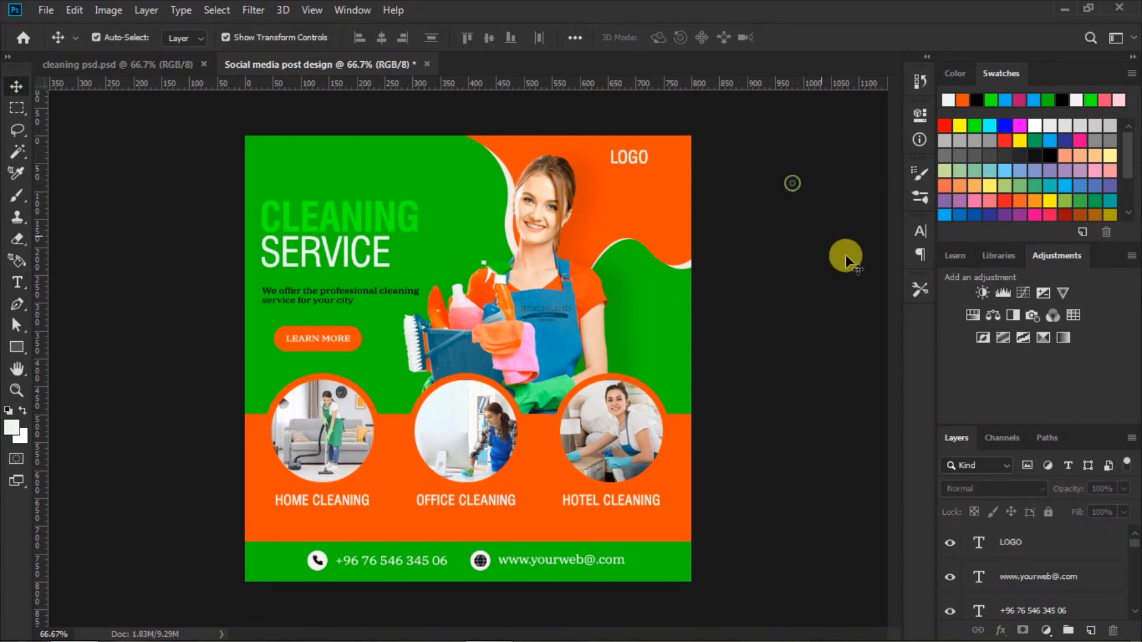
left_click_drag(629, 156, 654, 161)
left_click(810, 233)
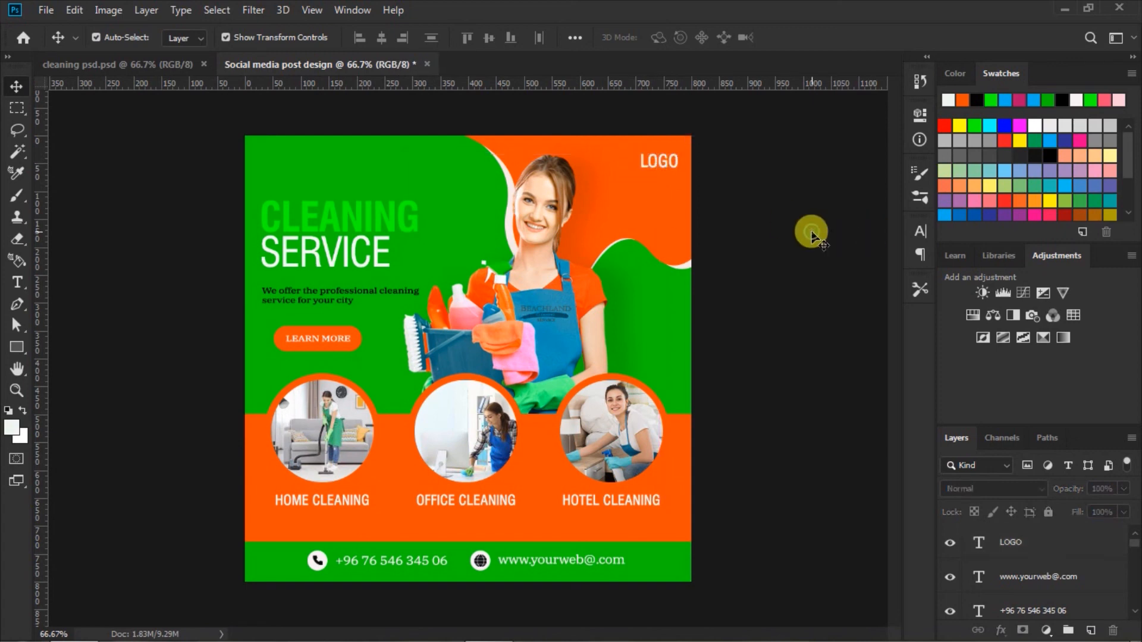
Step: Shift the large cleaner's photo slightly right and down
left_click_drag(544, 314, 554, 323)
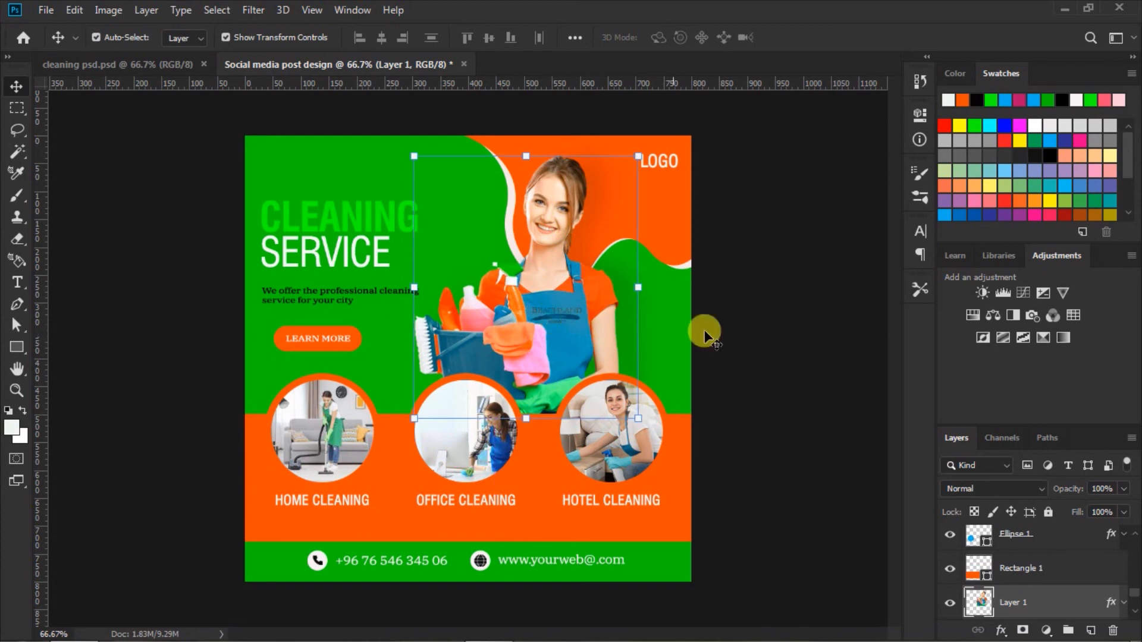